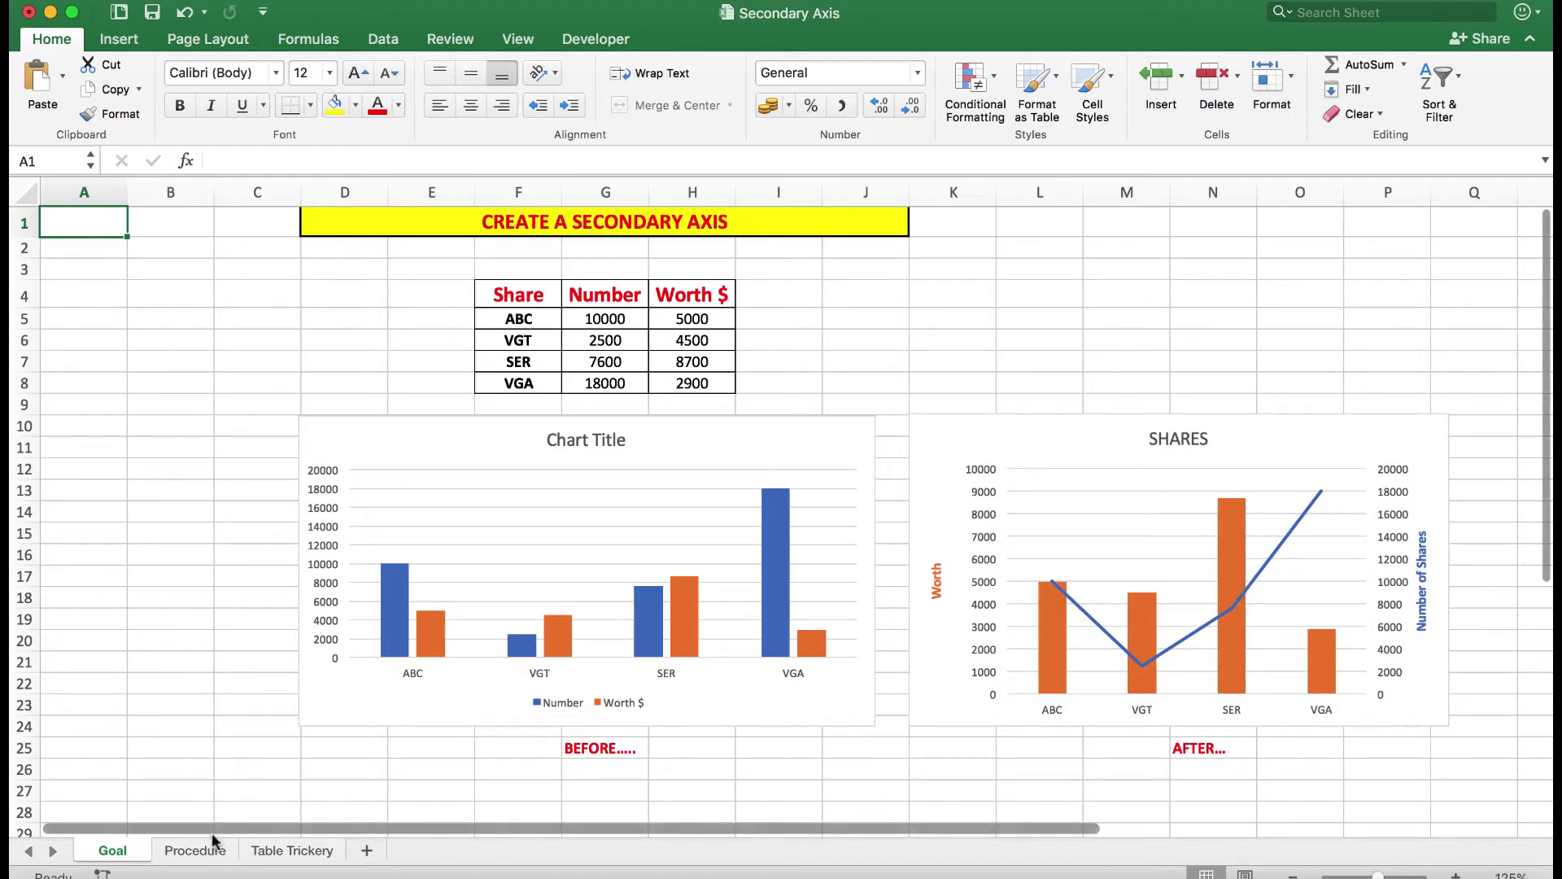
- Reset the Procedure checklist so only 'Create chart' is ticked, and select the share table F5:H8
{"action": "left_click", "coordinate": [185, 851]}
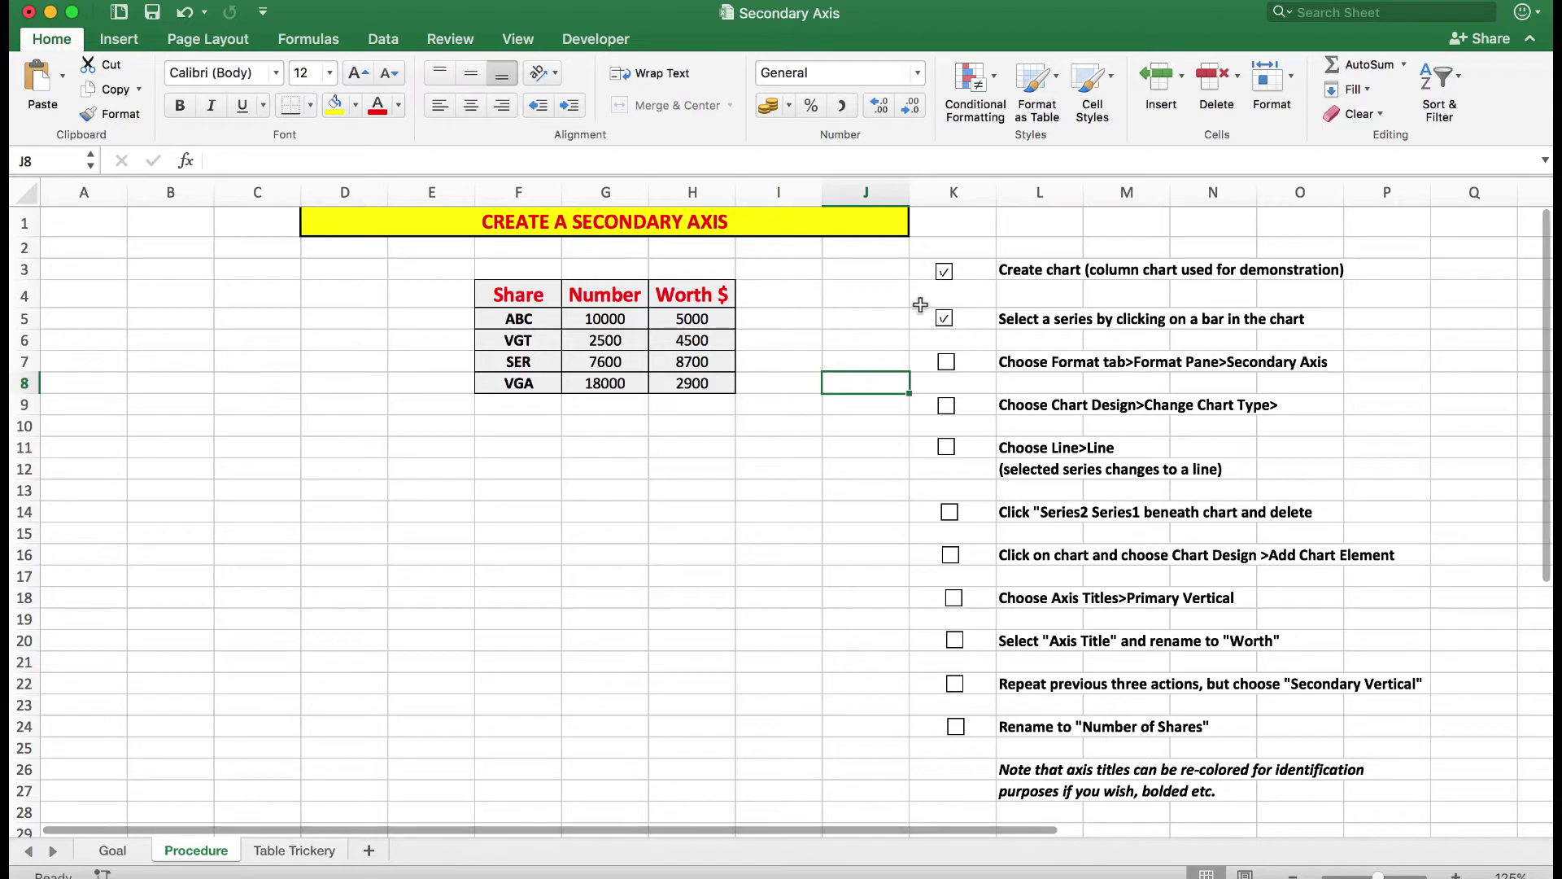
{"action": "left_click", "coordinate": [942, 277]}
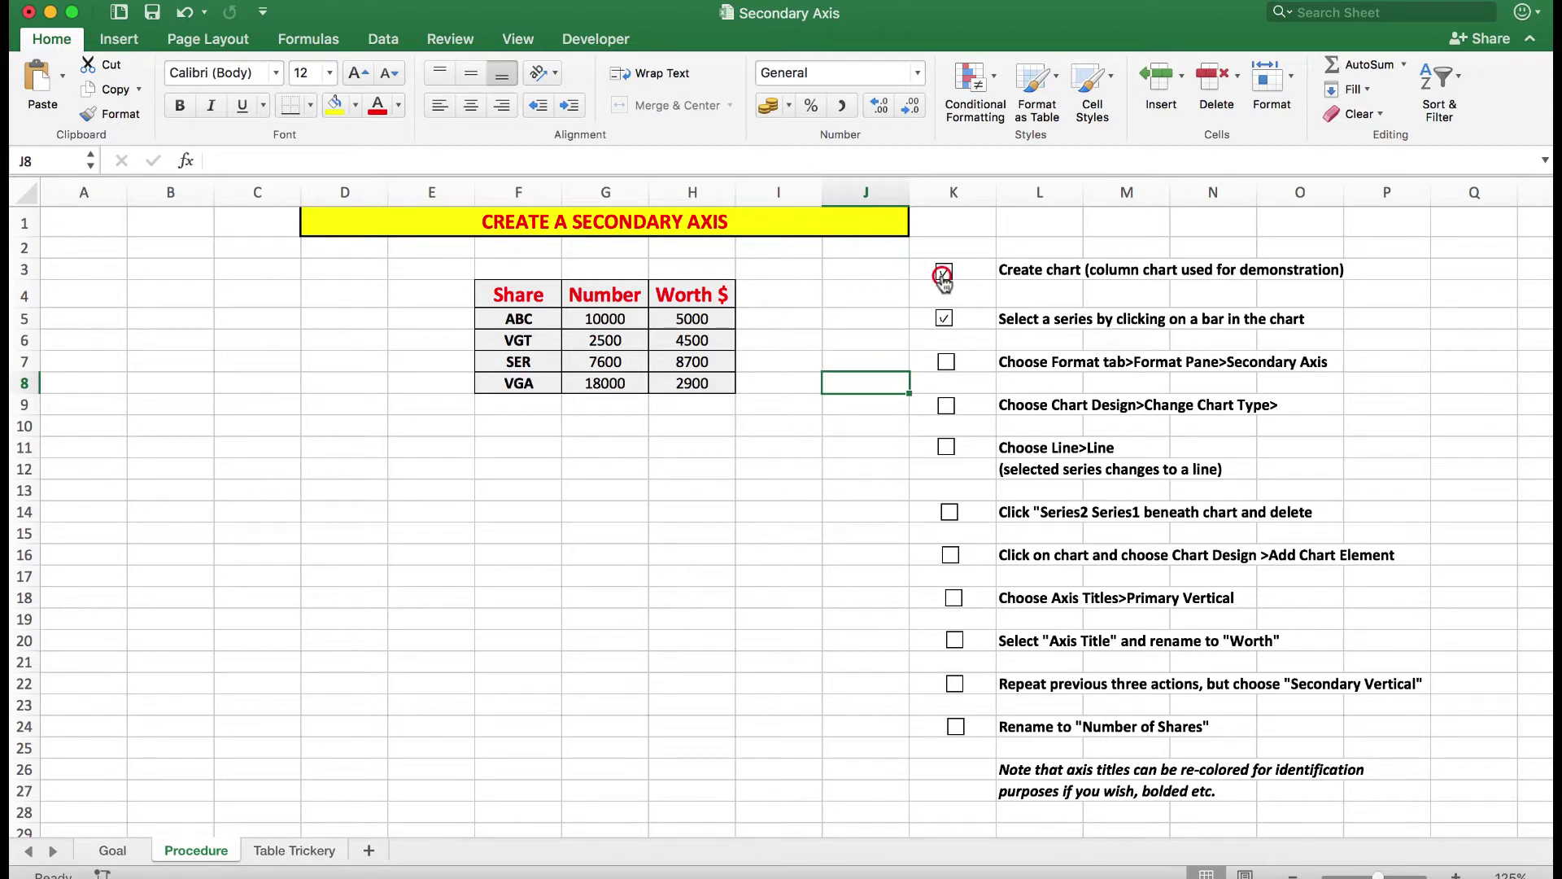
{"action": "left_click", "coordinate": [942, 318]}
{"action": "left_click", "coordinate": [944, 272]}
{"action": "left_click_drag", "start_coordinate": [516, 319], "coordinate": [677, 380]}
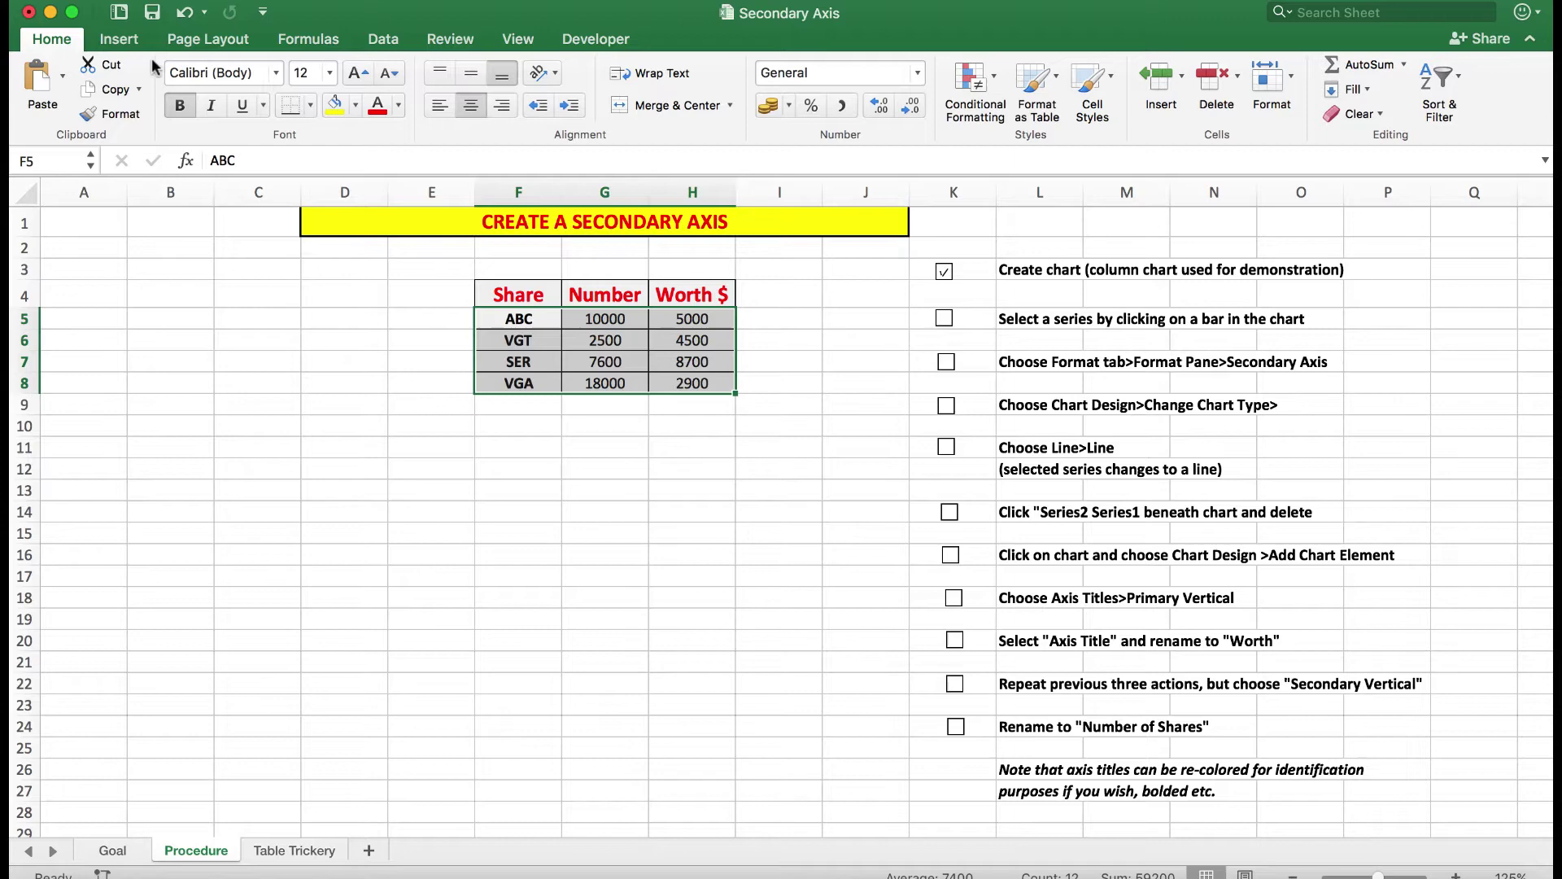
- Insert a recommended clustered column chart of Number and Worth $ and place it below the share table
{"action": "left_click", "coordinate": [124, 43]}
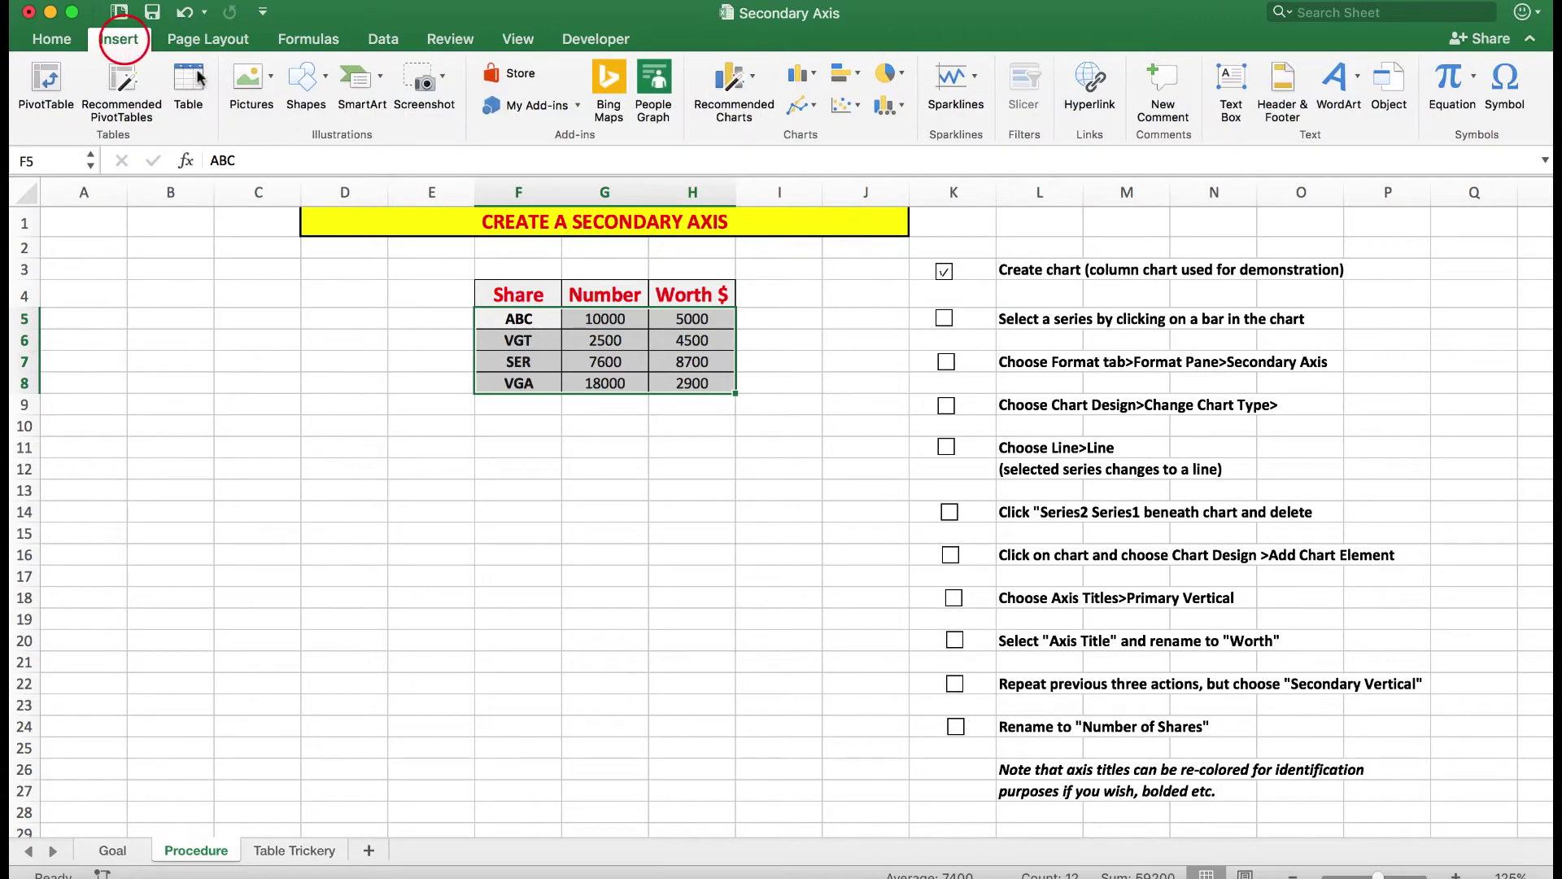
{"action": "left_click", "coordinate": [733, 88]}
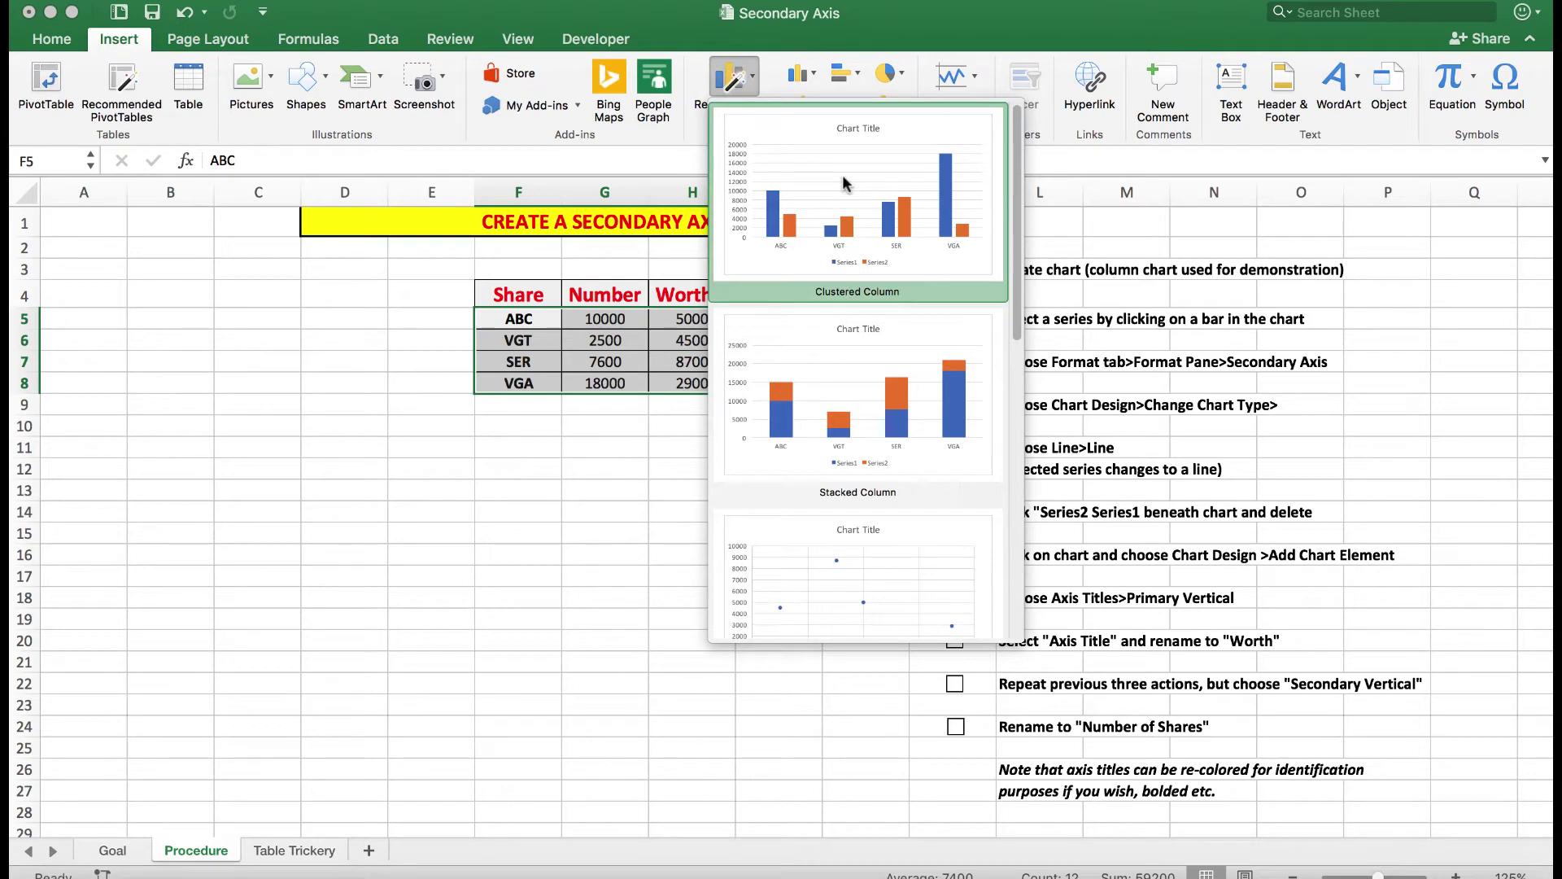
{"action": "left_click", "coordinate": [842, 179]}
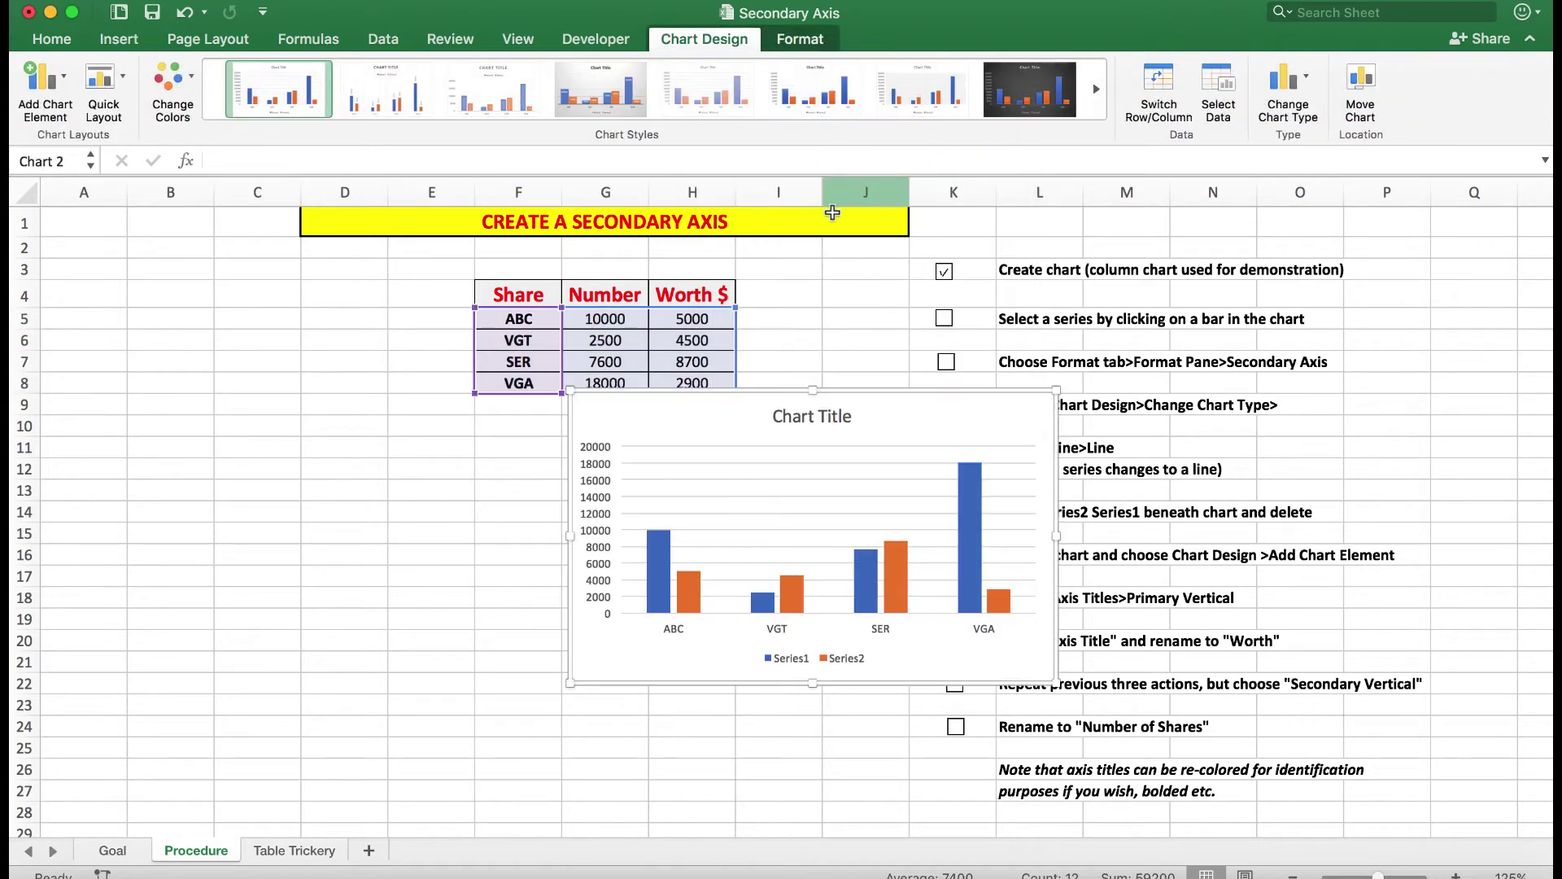
{"action": "left_click_drag", "start_coordinate": [927, 410], "coordinate": [758, 449]}
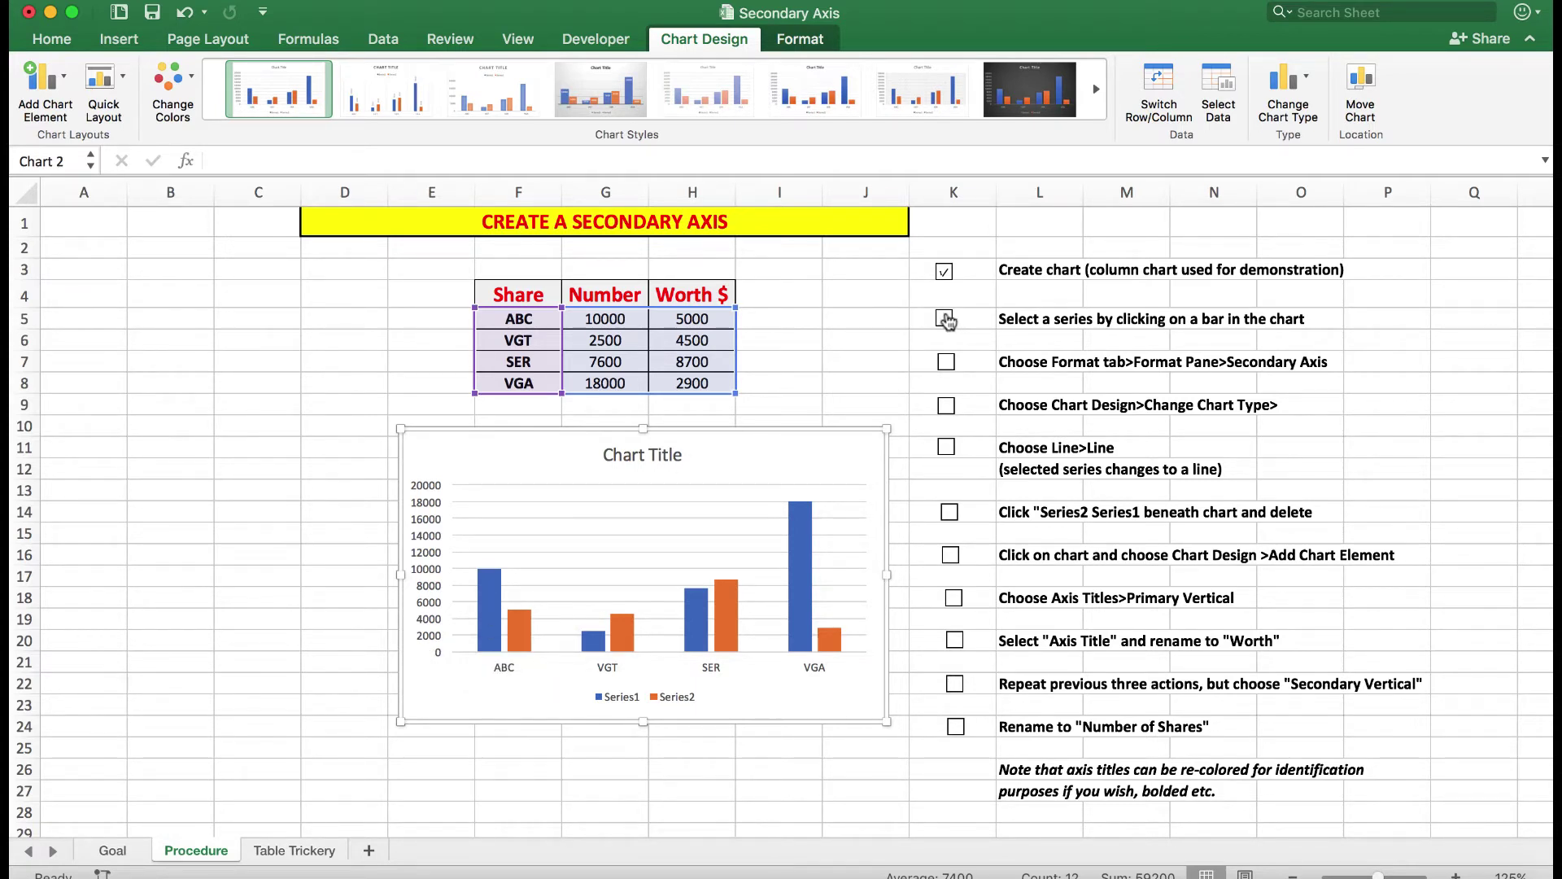
- Tick the second checklist step and select the blue Series1 columns in the chart
{"action": "left_click", "coordinate": [944, 319]}
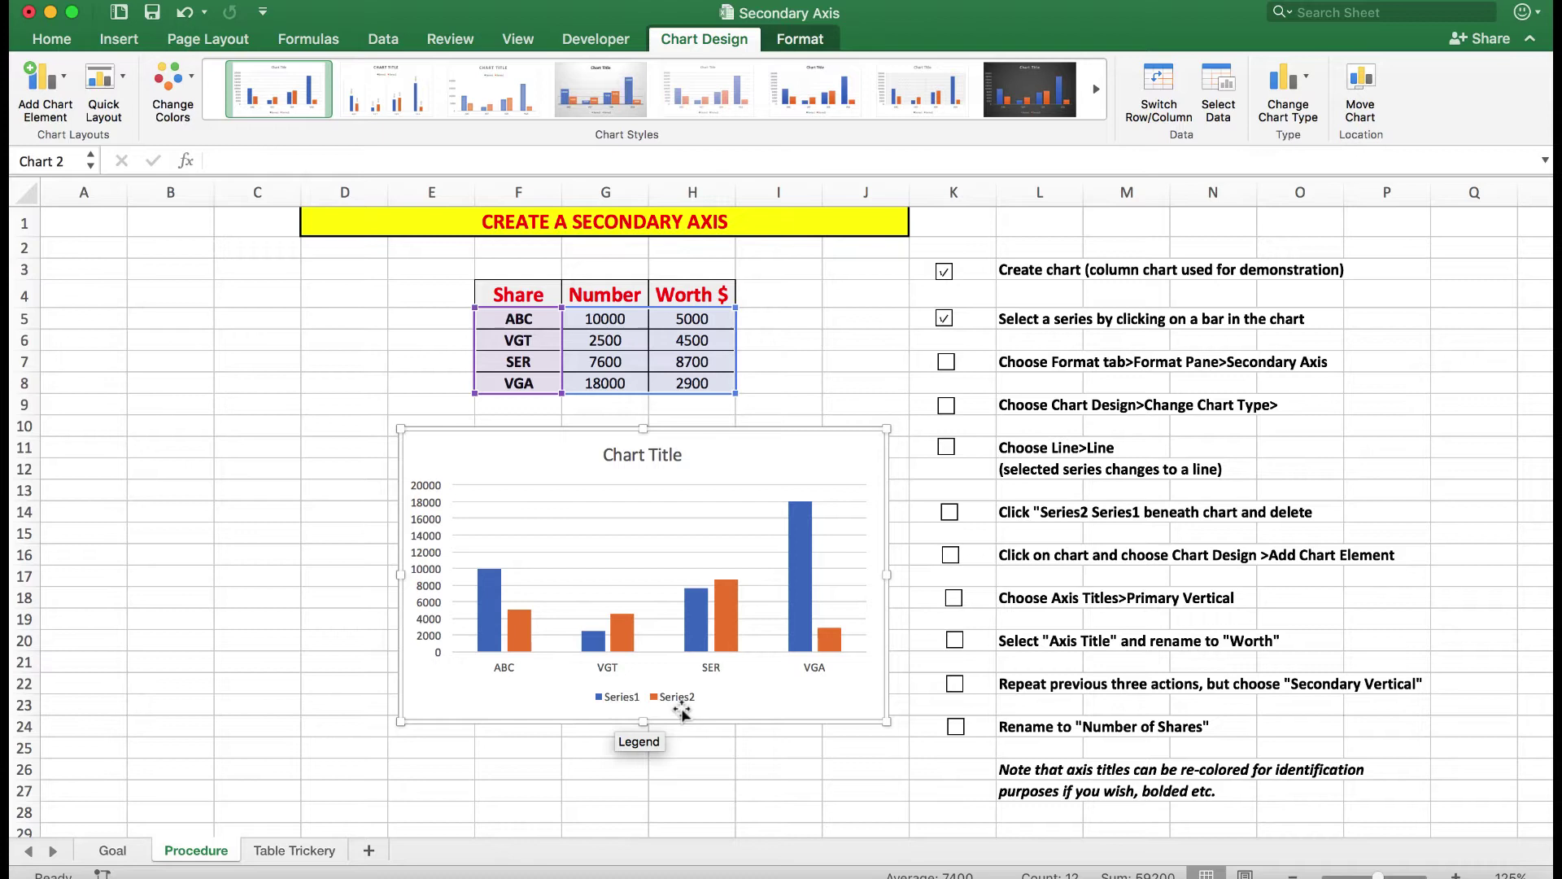
{"action": "left_click", "coordinate": [487, 600]}
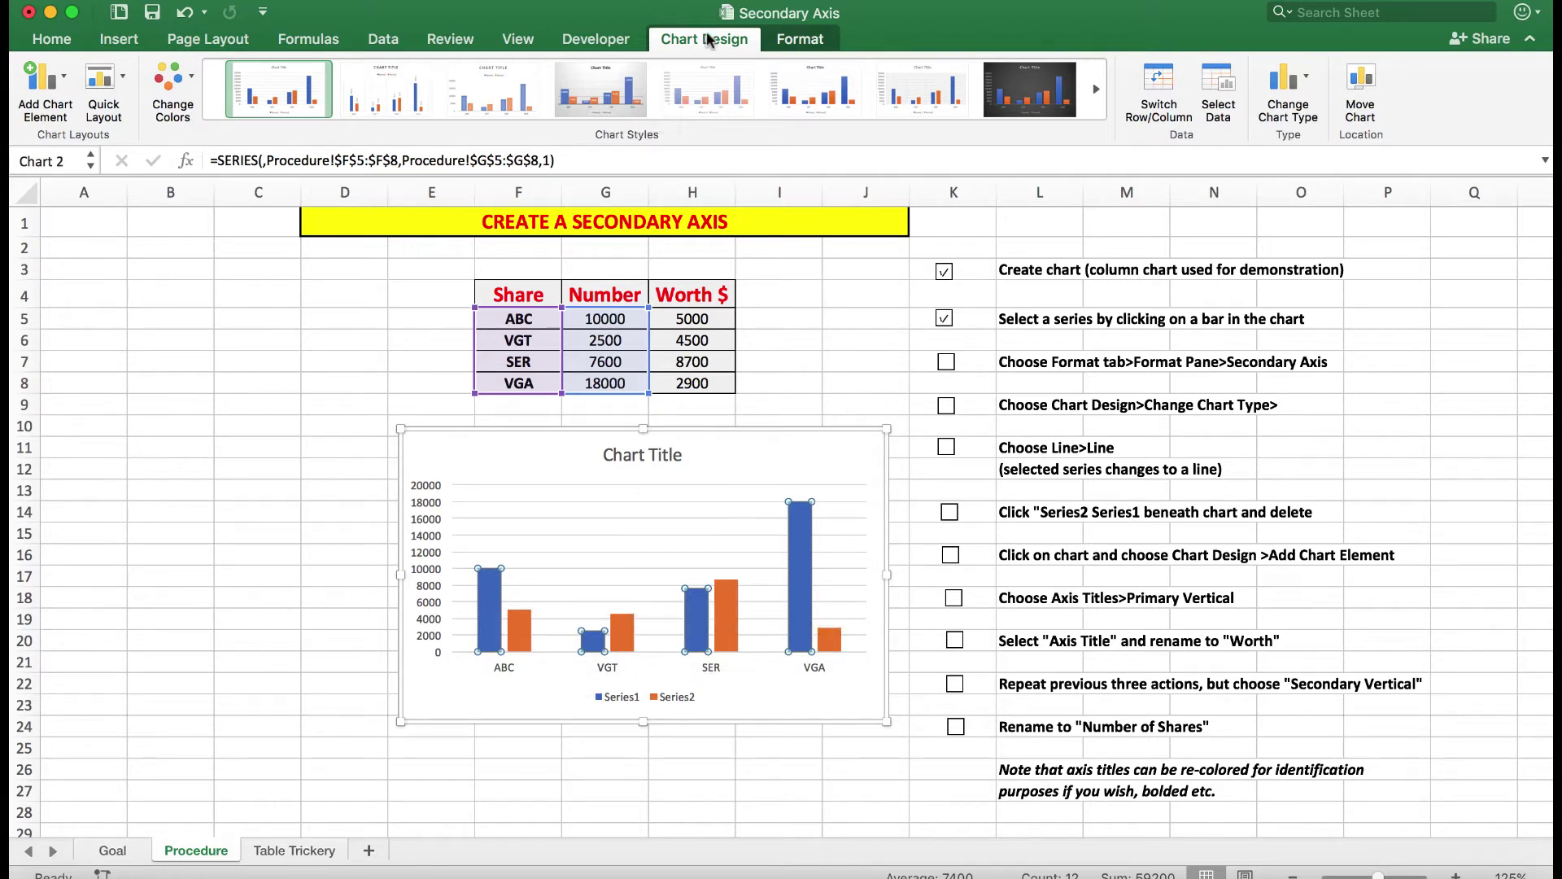
- Plot Series1 on the secondary axis via the Format pane, then tick the third checklist step
{"action": "left_click", "coordinate": [801, 41]}
{"action": "left_click", "coordinate": [801, 41]}
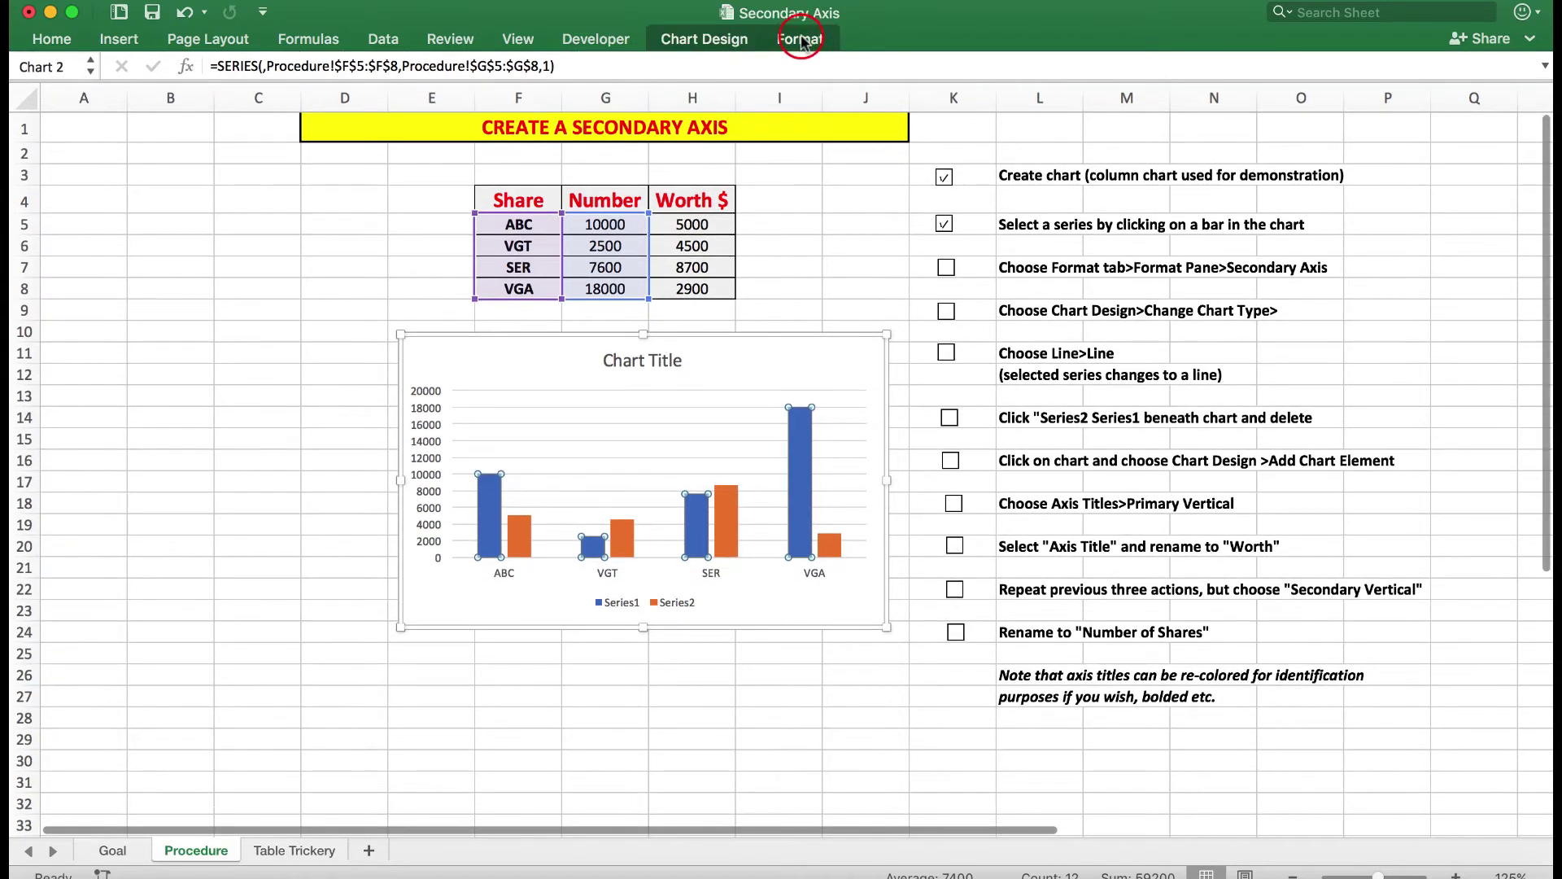
{"action": "left_click", "coordinate": [802, 41]}
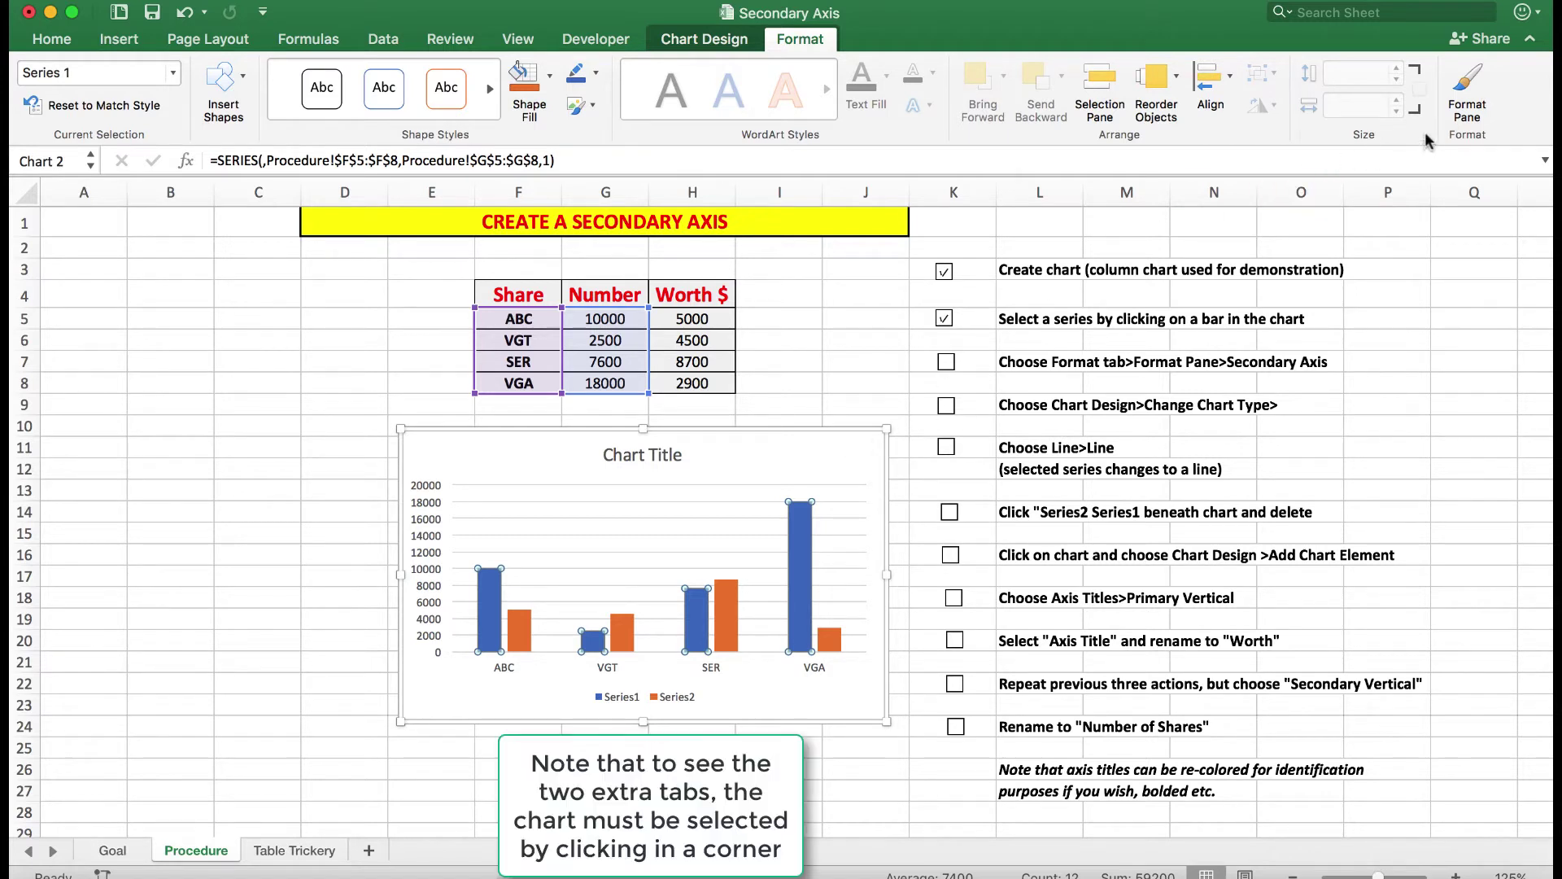
{"action": "left_click", "coordinate": [1466, 85]}
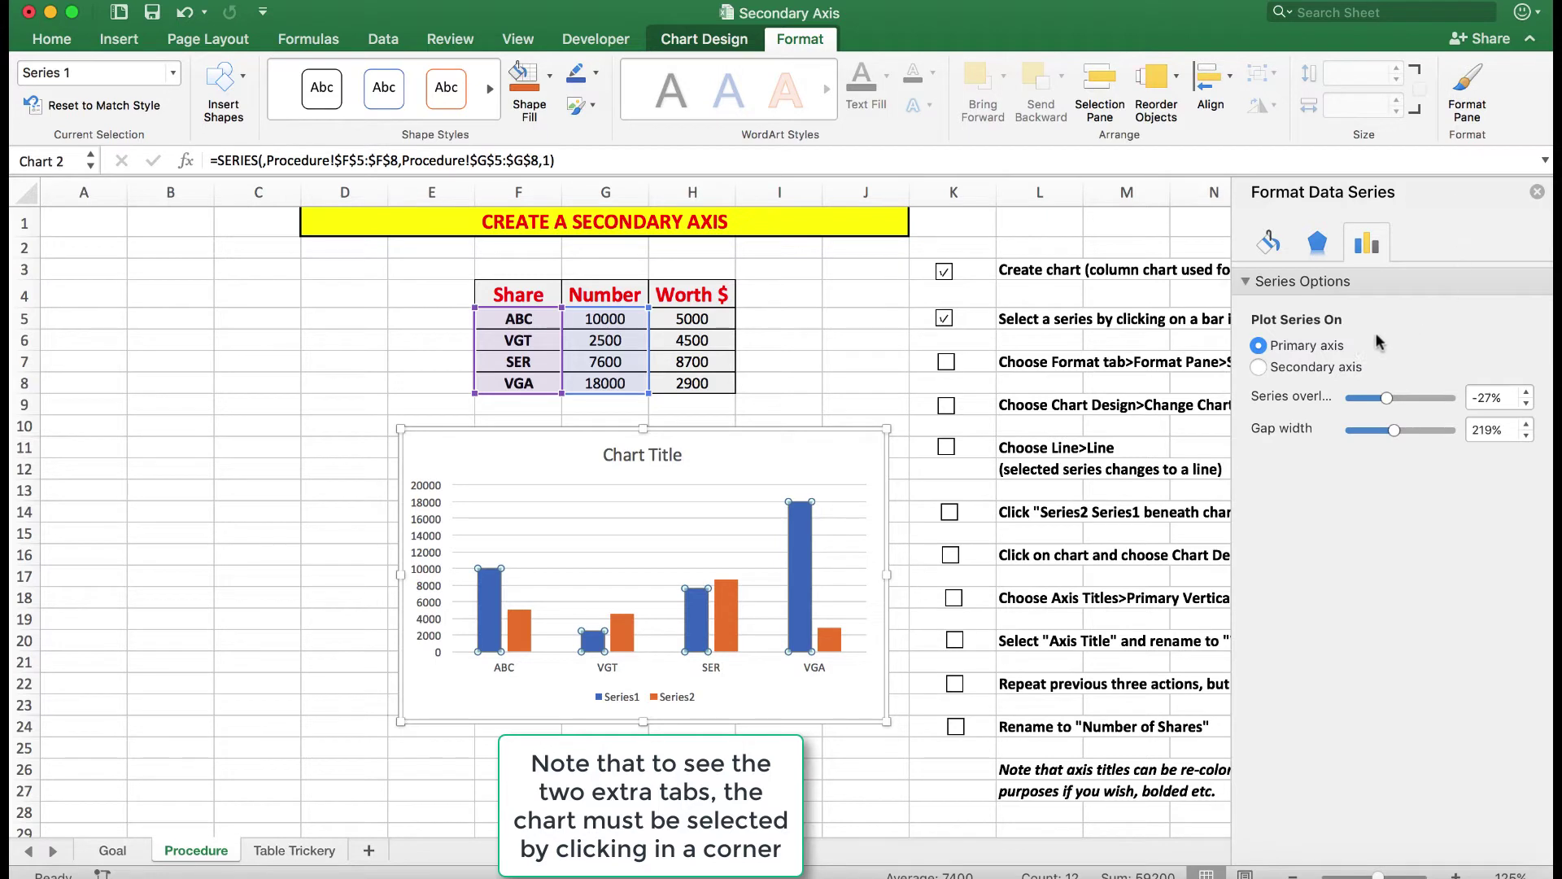
{"action": "left_click", "coordinate": [1259, 367]}
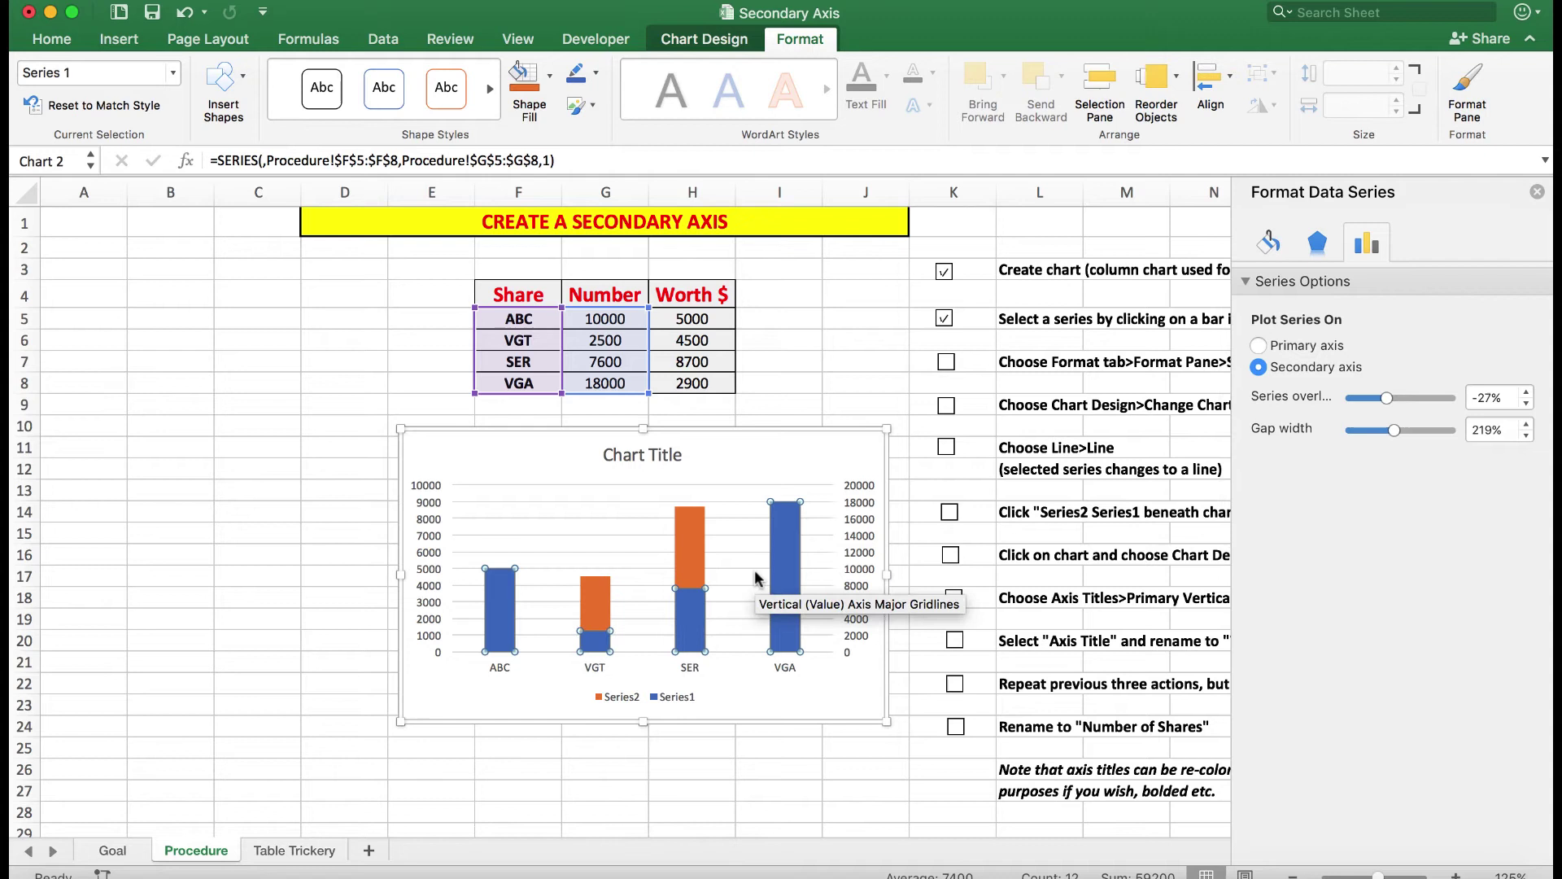
{"action": "left_click", "coordinate": [1537, 192]}
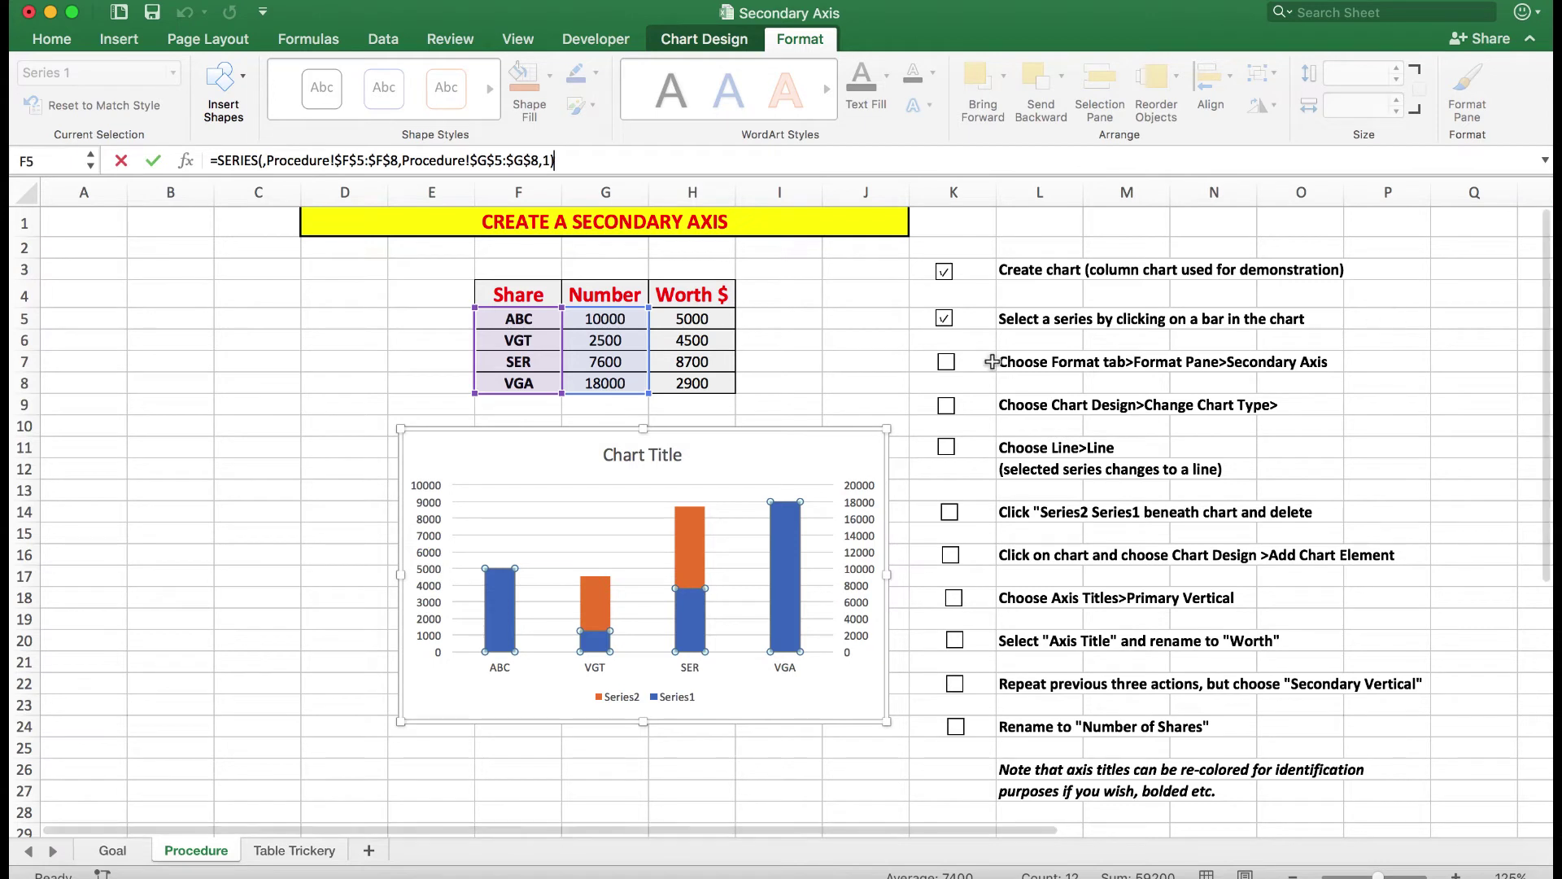
{"action": "left_click", "coordinate": [947, 364]}
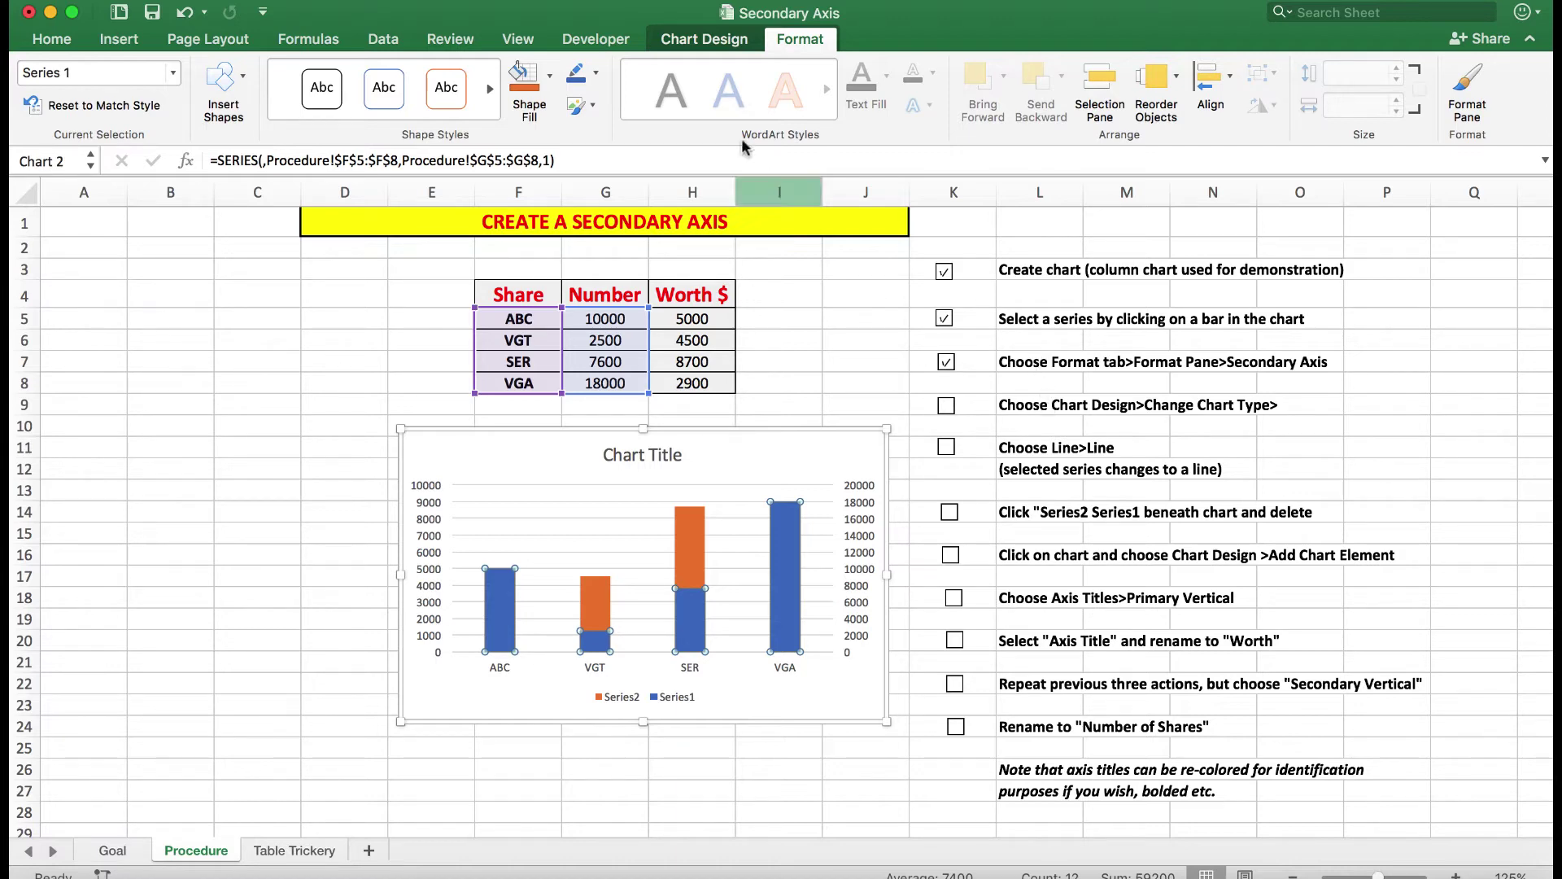
- Change Series1's chart type to a plain Line and tick the fourth checklist step
{"action": "left_click", "coordinate": [716, 43]}
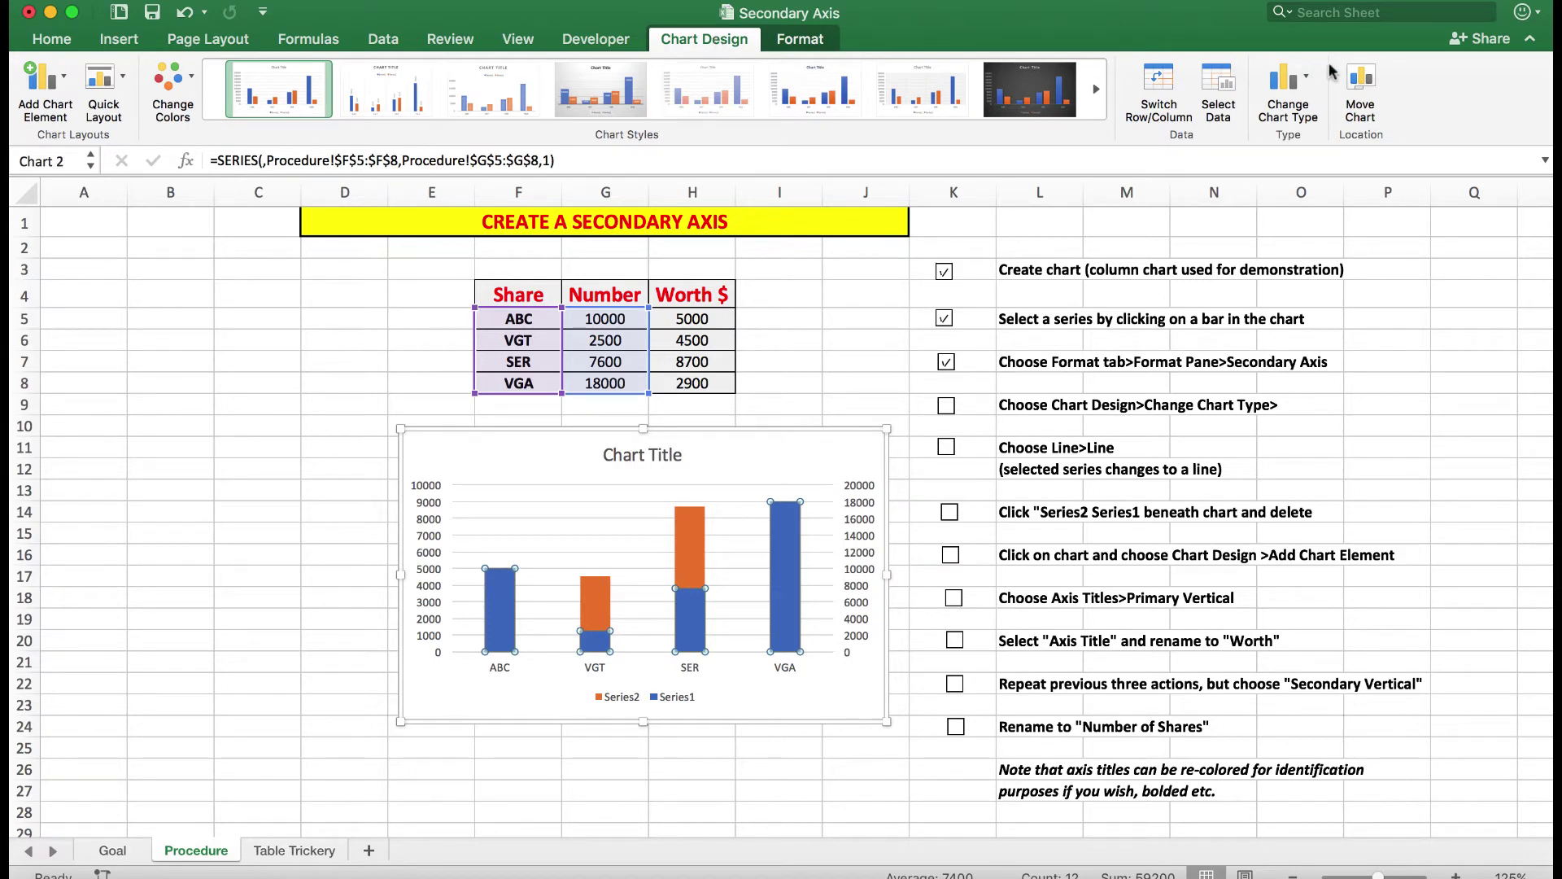
{"action": "left_click", "coordinate": [1282, 82]}
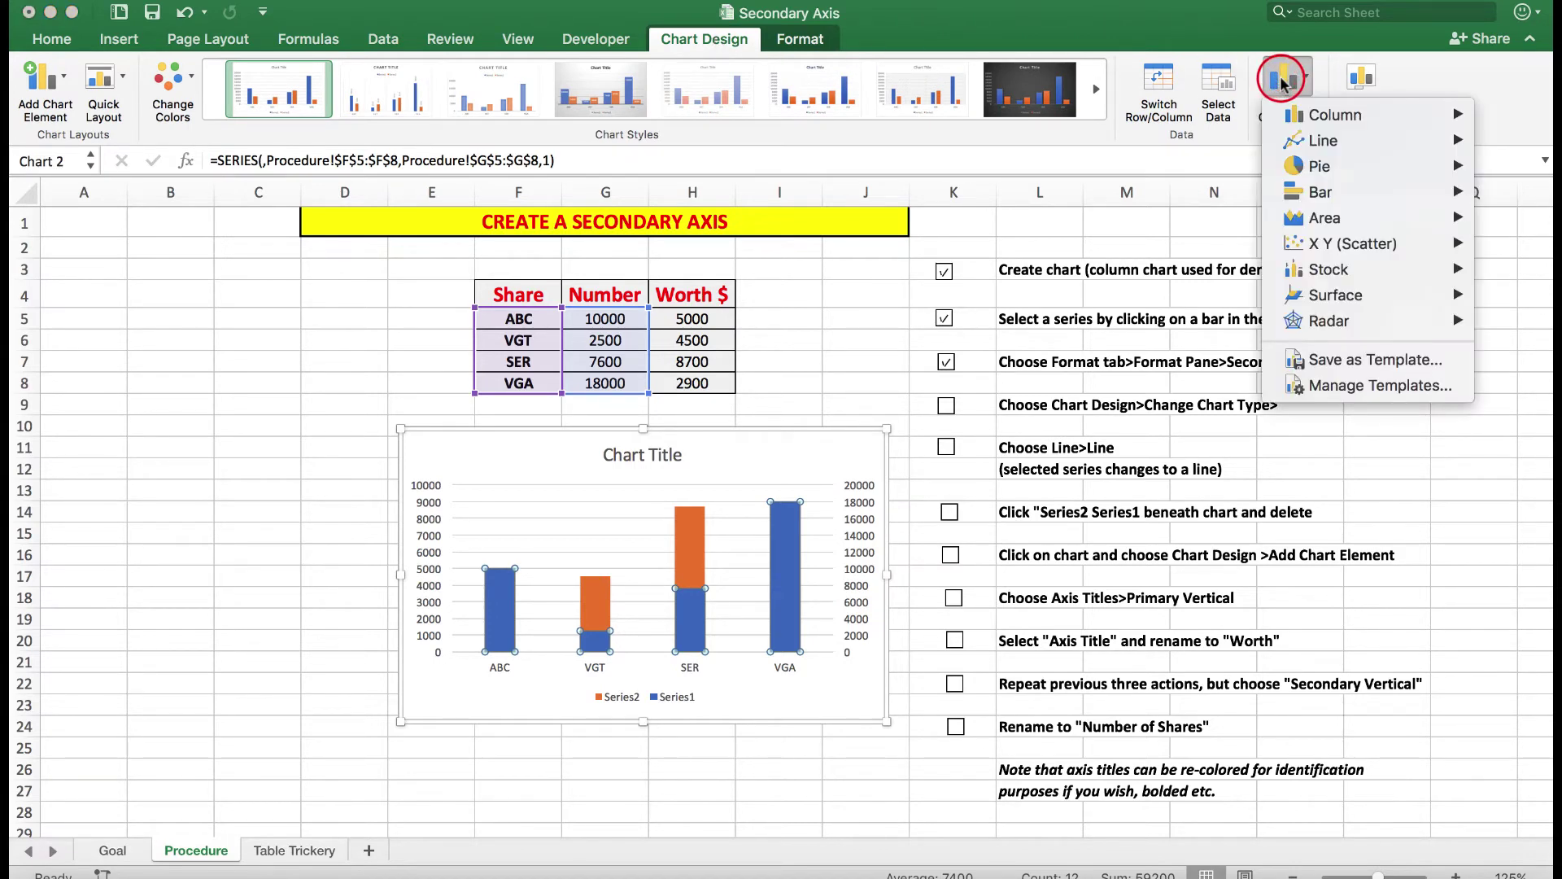
{"action": "mouse_move", "coordinate": [1312, 151]}
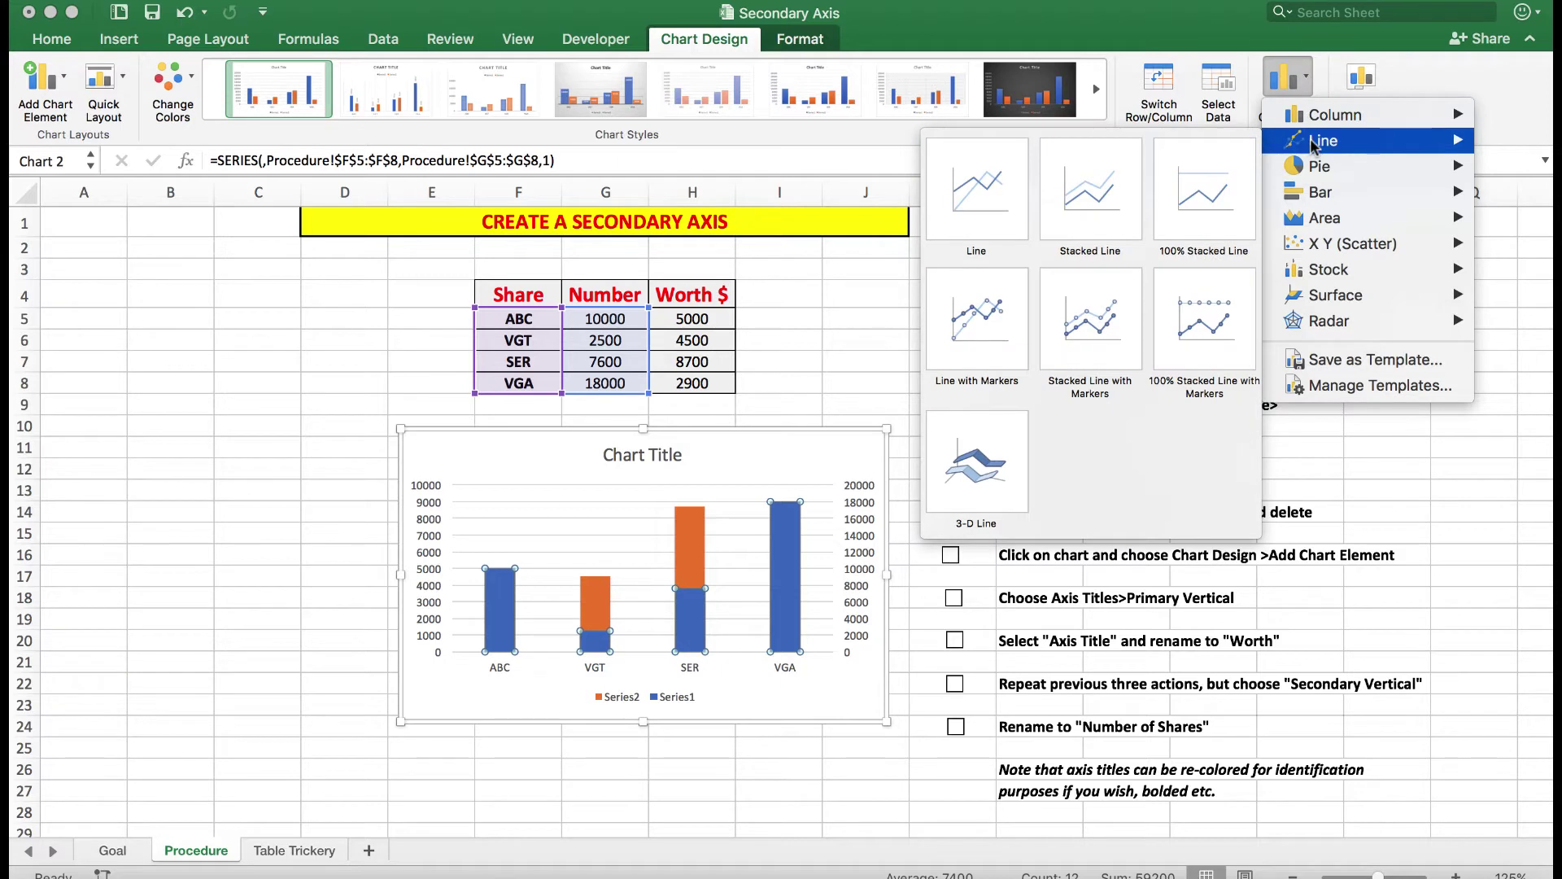
{"action": "left_click", "coordinate": [969, 180]}
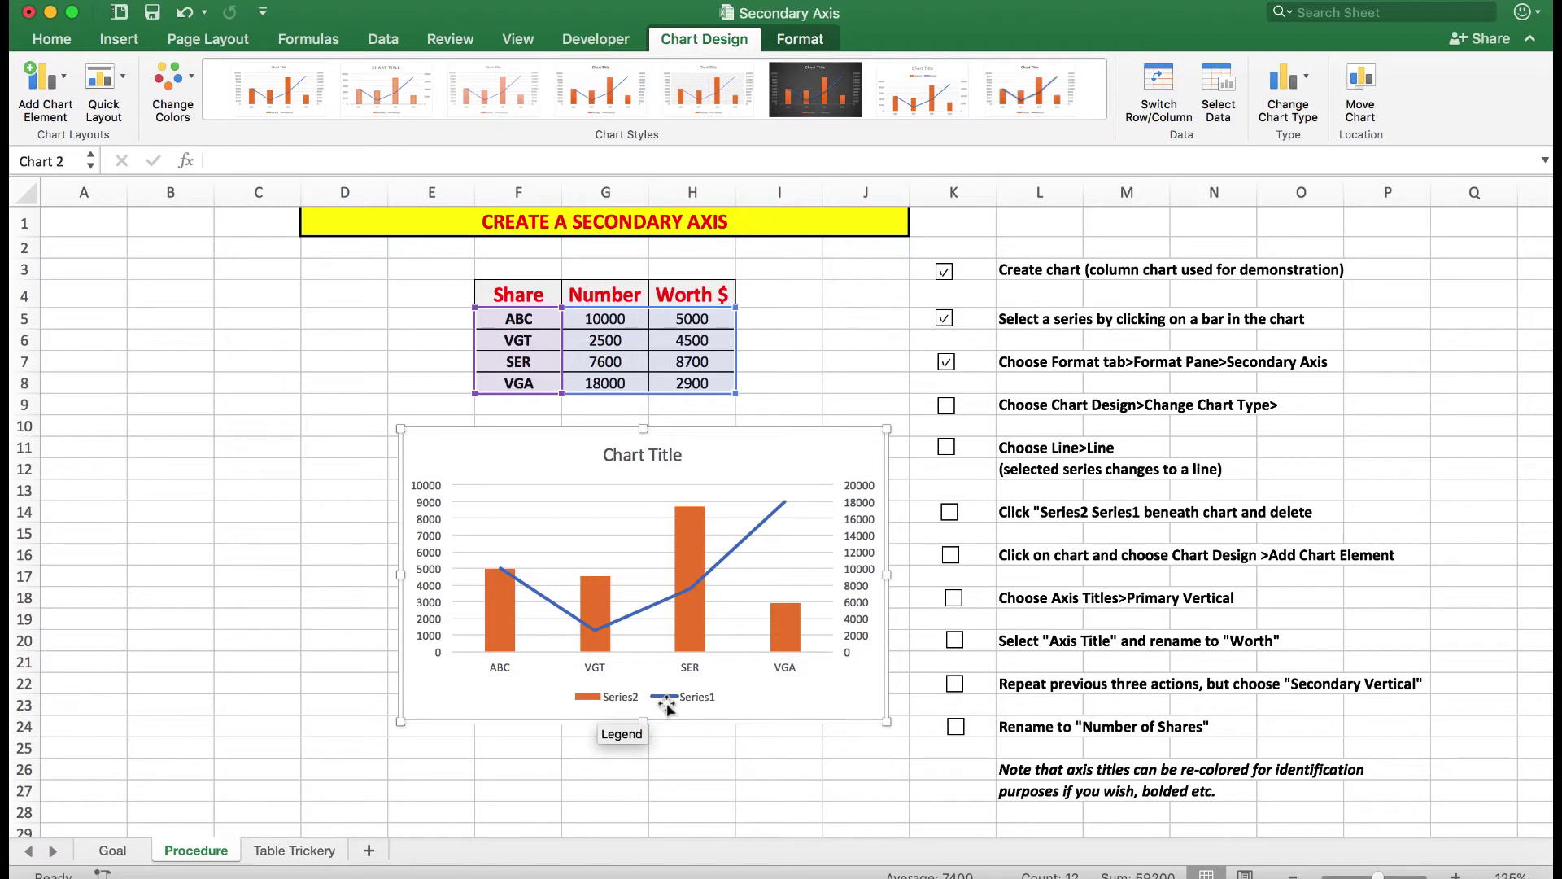
{"action": "left_click", "coordinate": [946, 407]}
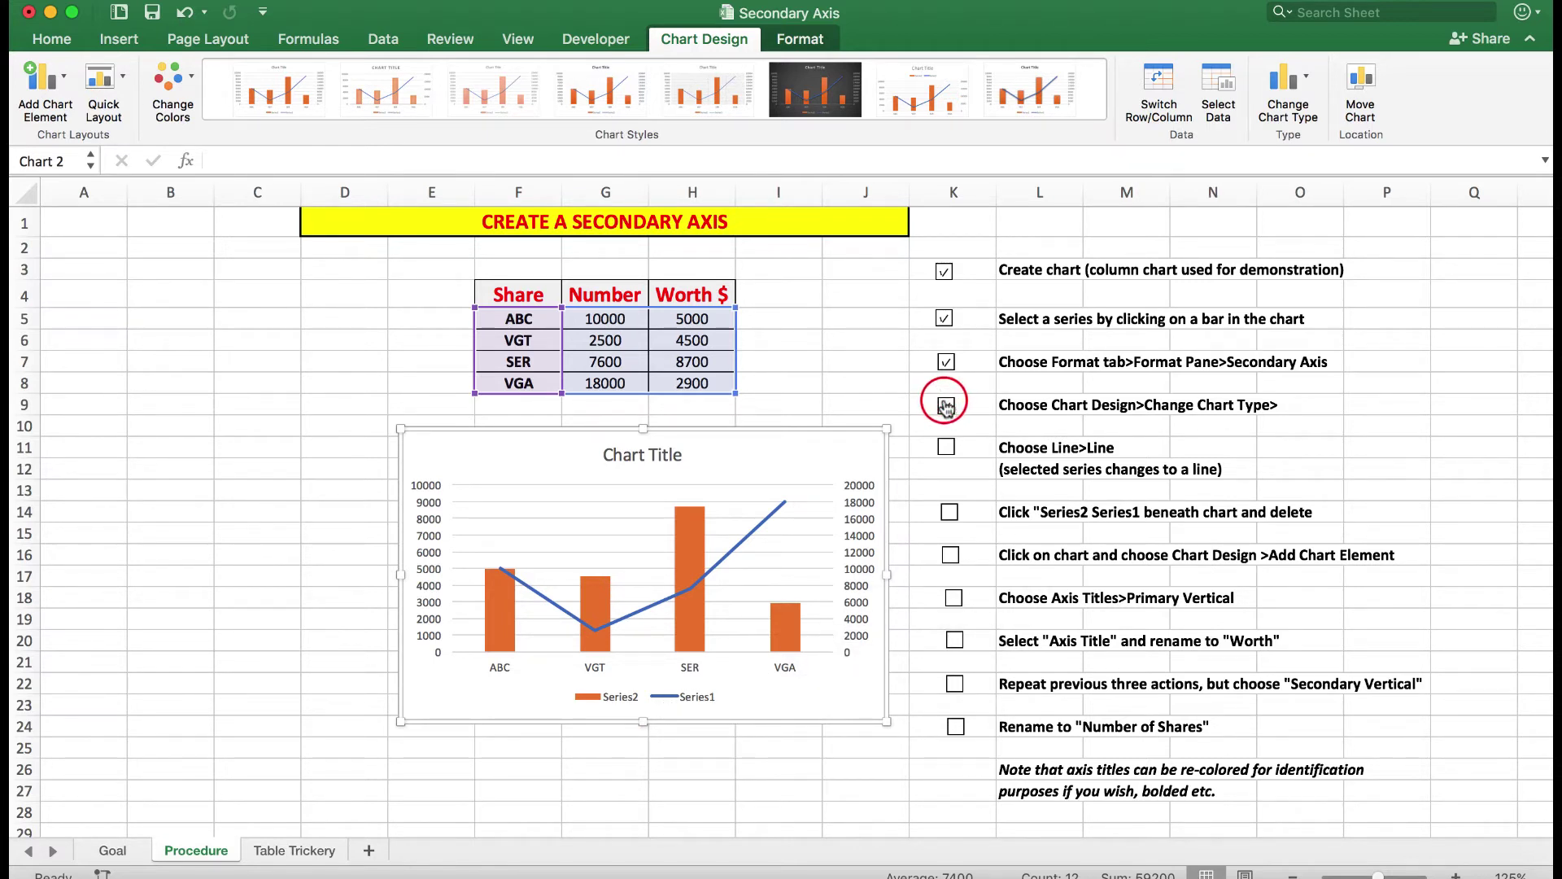
- Tick the fifth step, delete the chart legend, and tick the delete-legend checklist step
{"action": "left_click", "coordinate": [948, 448]}
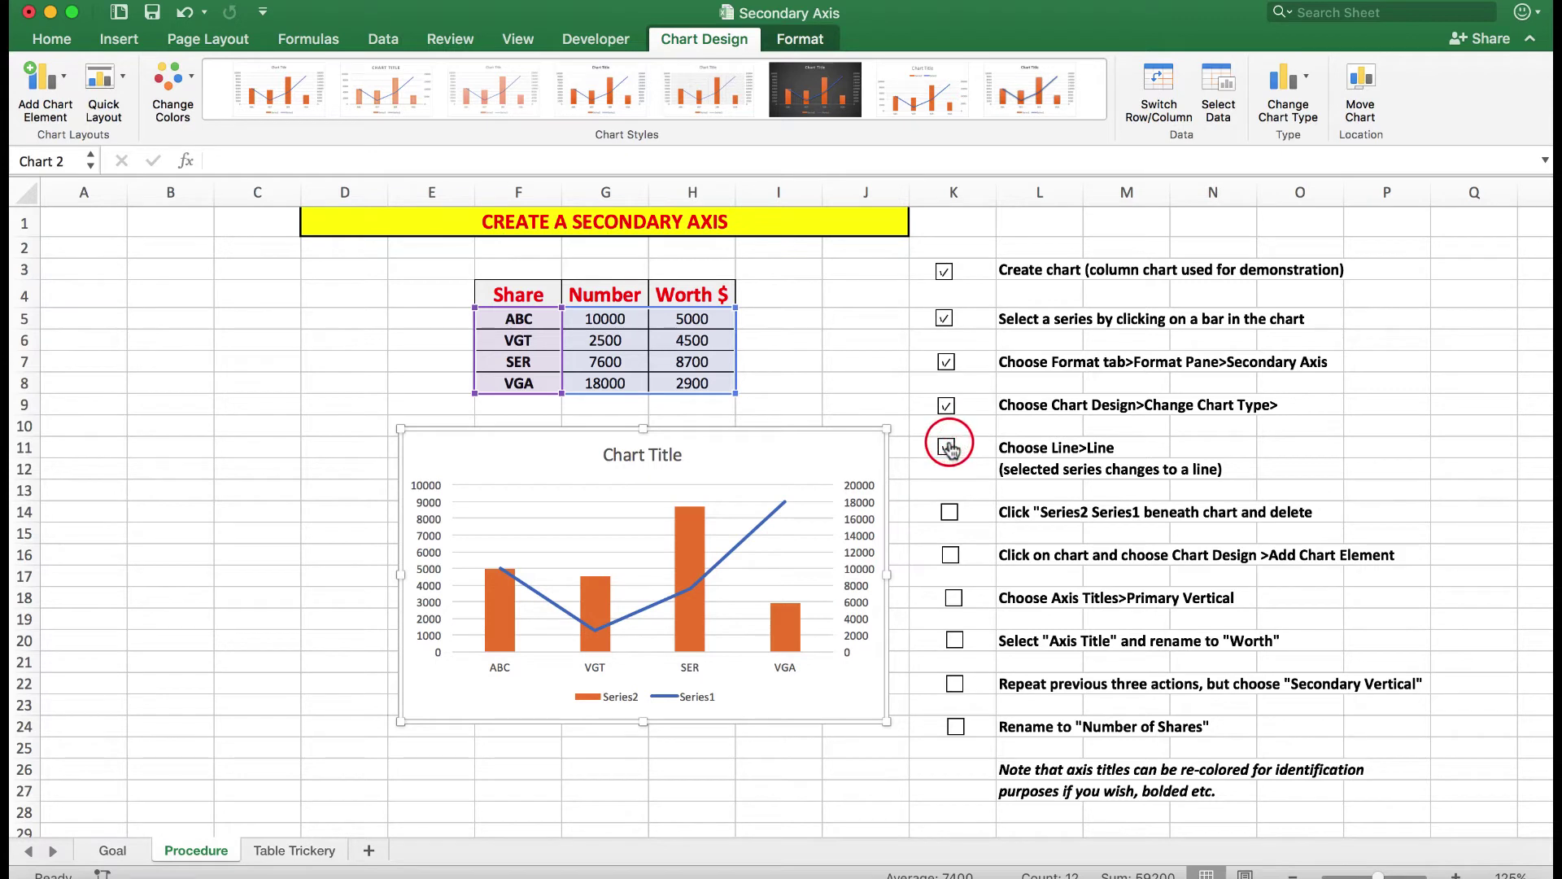
{"action": "left_click", "coordinate": [659, 698]}
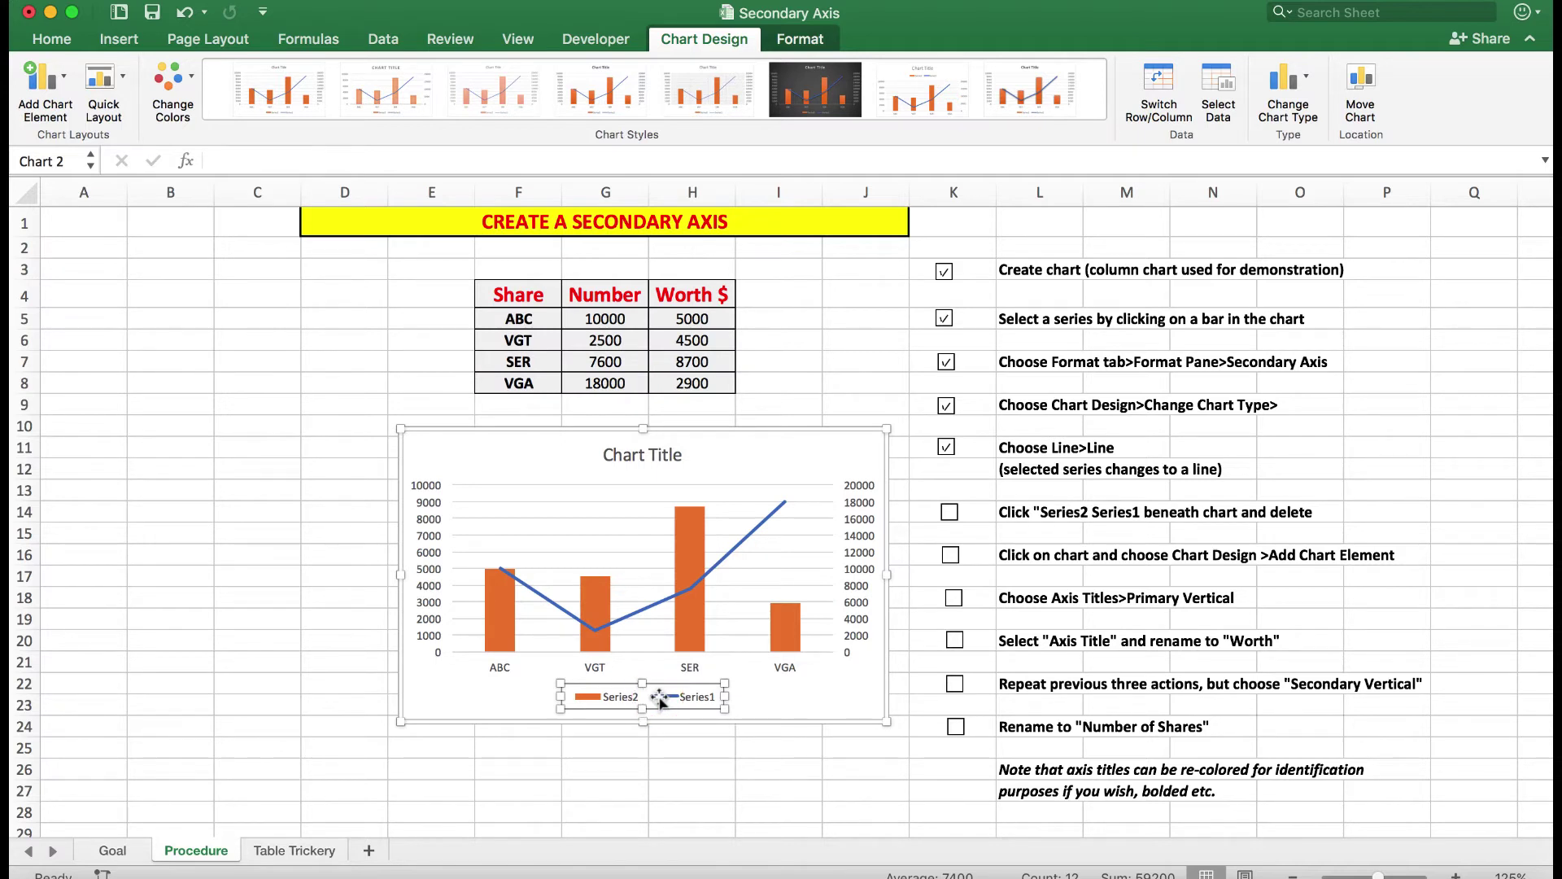
{"action": "key", "text": "Delete"}
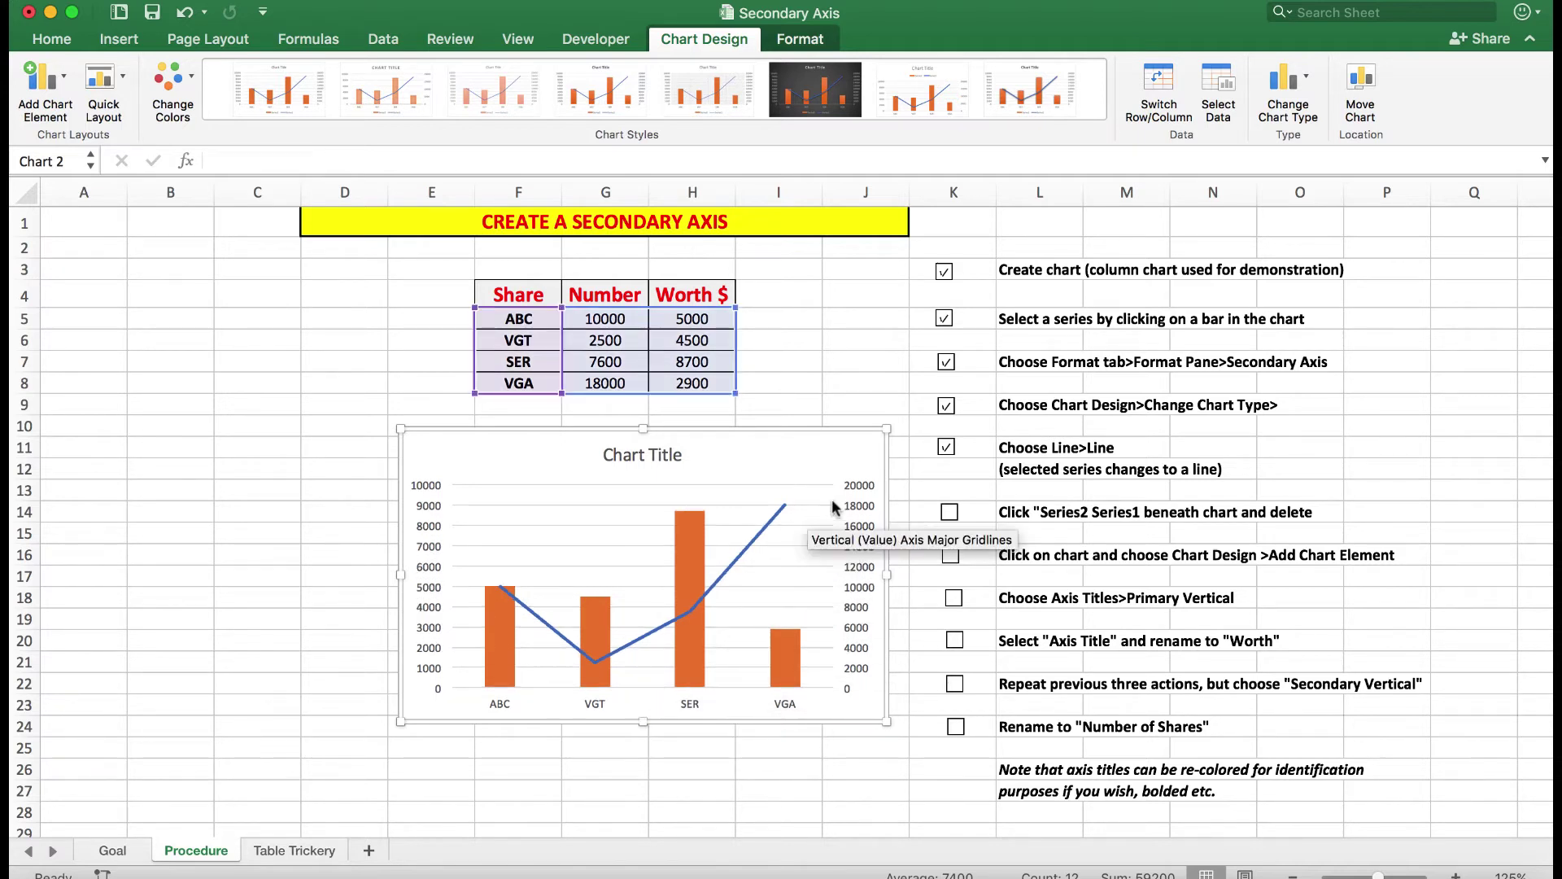
{"action": "left_click", "coordinate": [949, 513]}
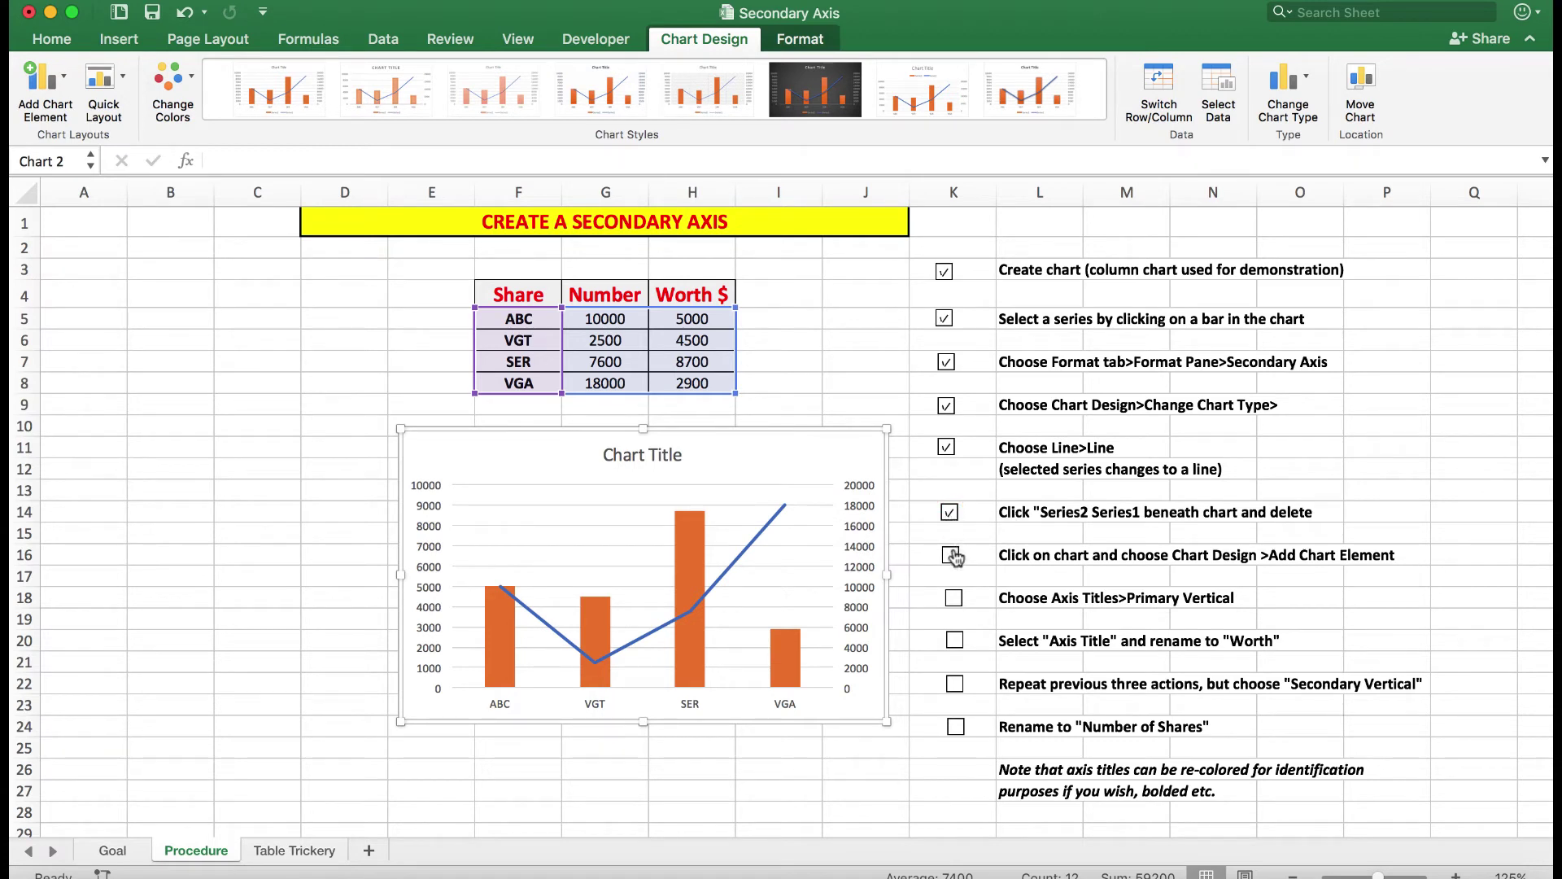
{"action": "left_click", "coordinate": [871, 448]}
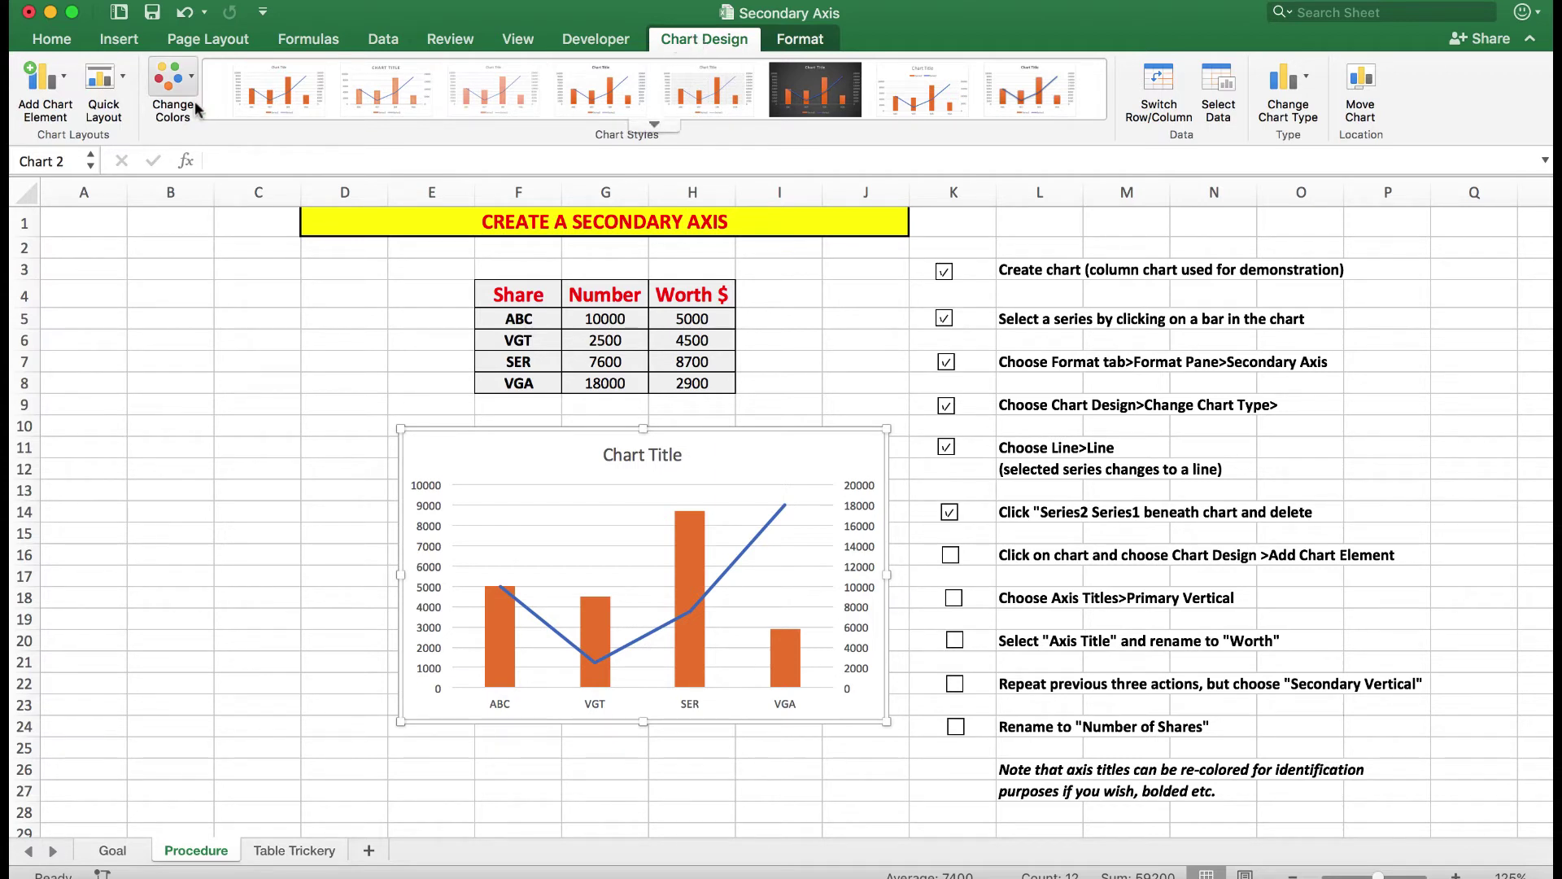
- Add a primary vertical axis title and change its text from 'Axis Title' to 'Worth'
{"action": "left_click", "coordinate": [44, 80]}
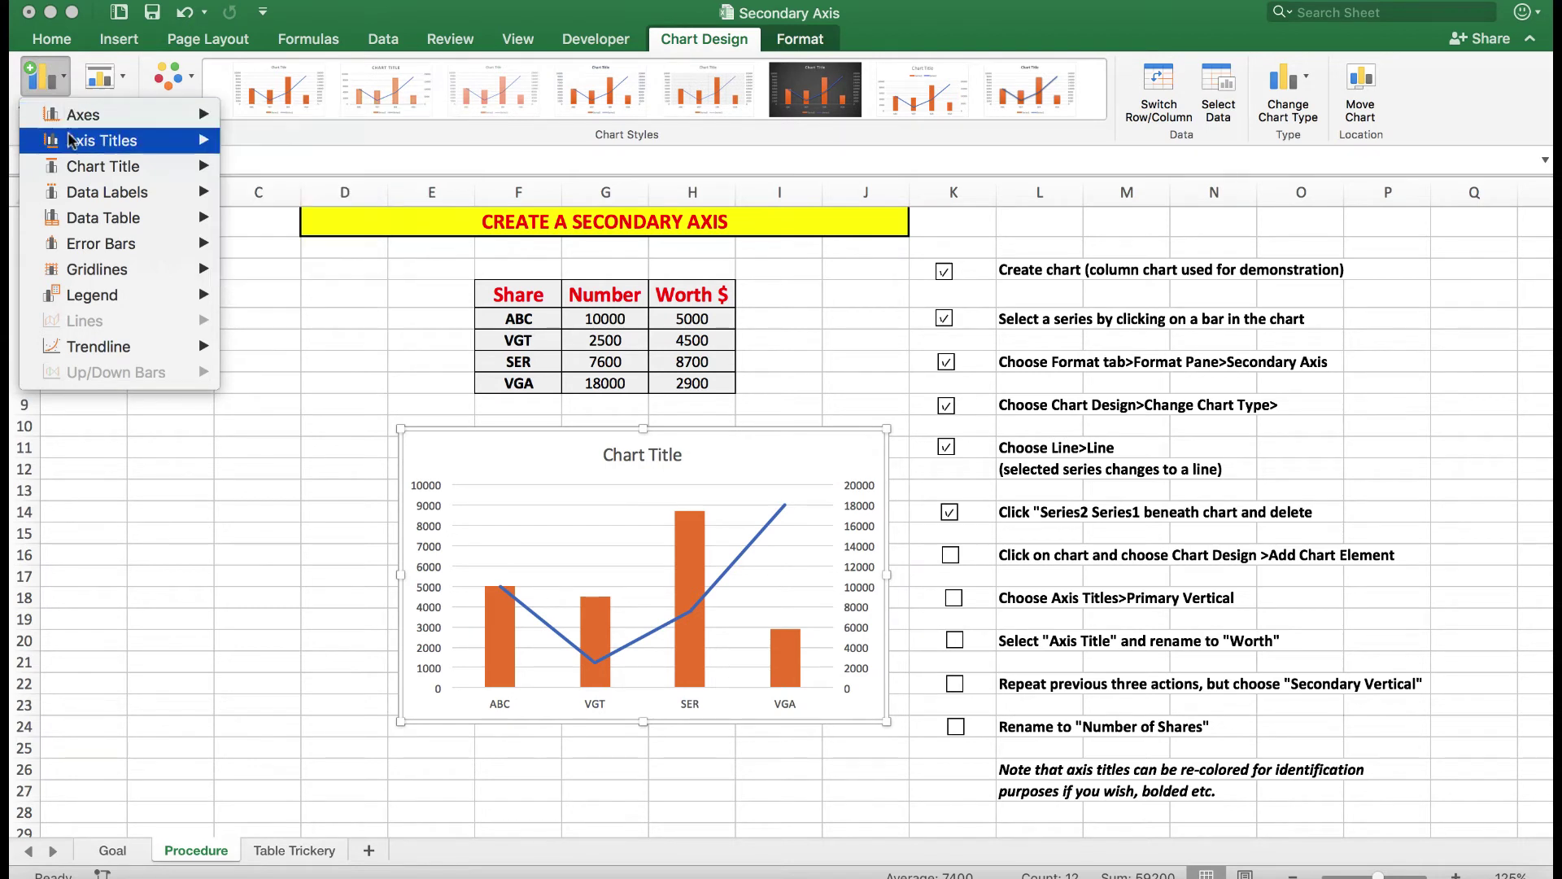
{"action": "mouse_move", "coordinate": [75, 143]}
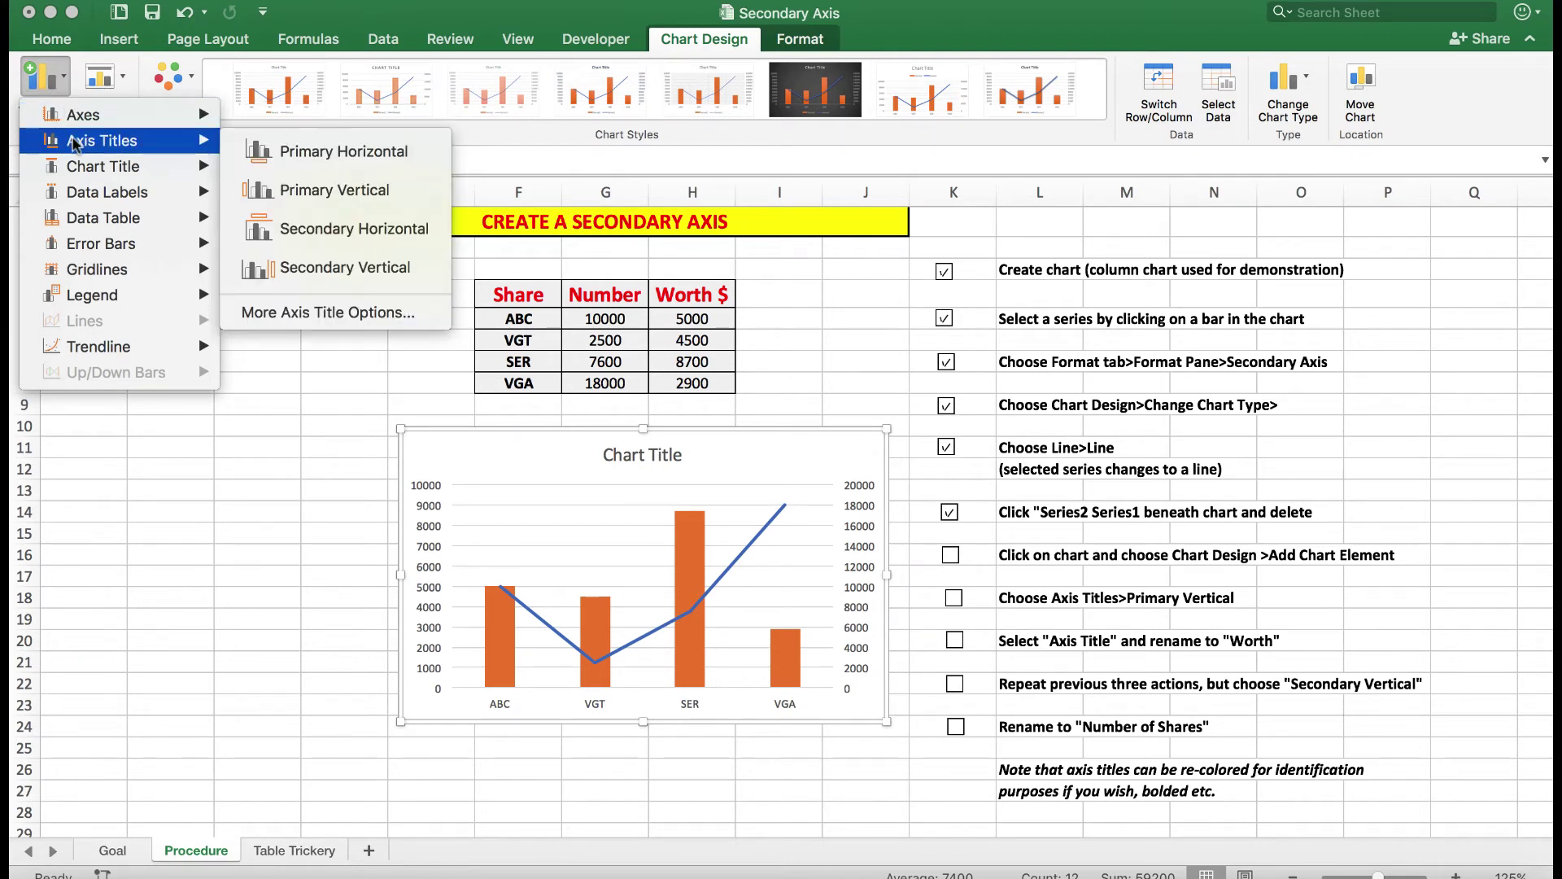
{"action": "left_click", "coordinate": [316, 189]}
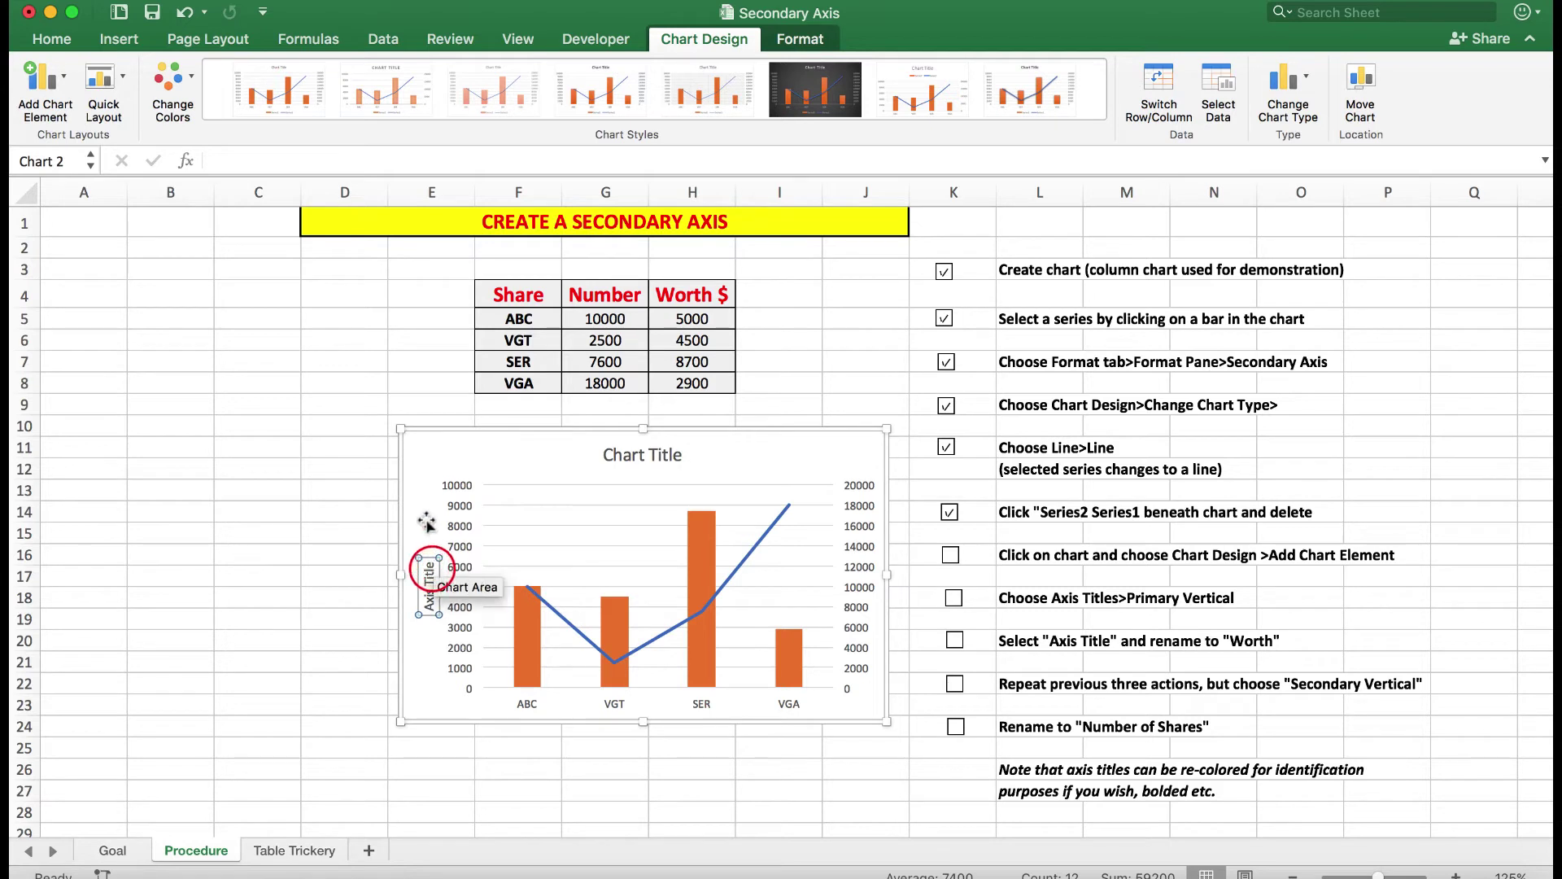
{"action": "key", "text": "BackSpace"}
{"action": "key", "text": "BackSpace"}
{"action": "key", "text": "BackSpace"}
{"action": "key", "text": "BackSpace"}
{"action": "key", "text": "BackSpace"}
{"action": "key", "text": "BackSpace"}
{"action": "key", "text": "BackSpace"}
{"action": "key", "text": "BackSpace"}
{"action": "key", "text": "BackSpace"}
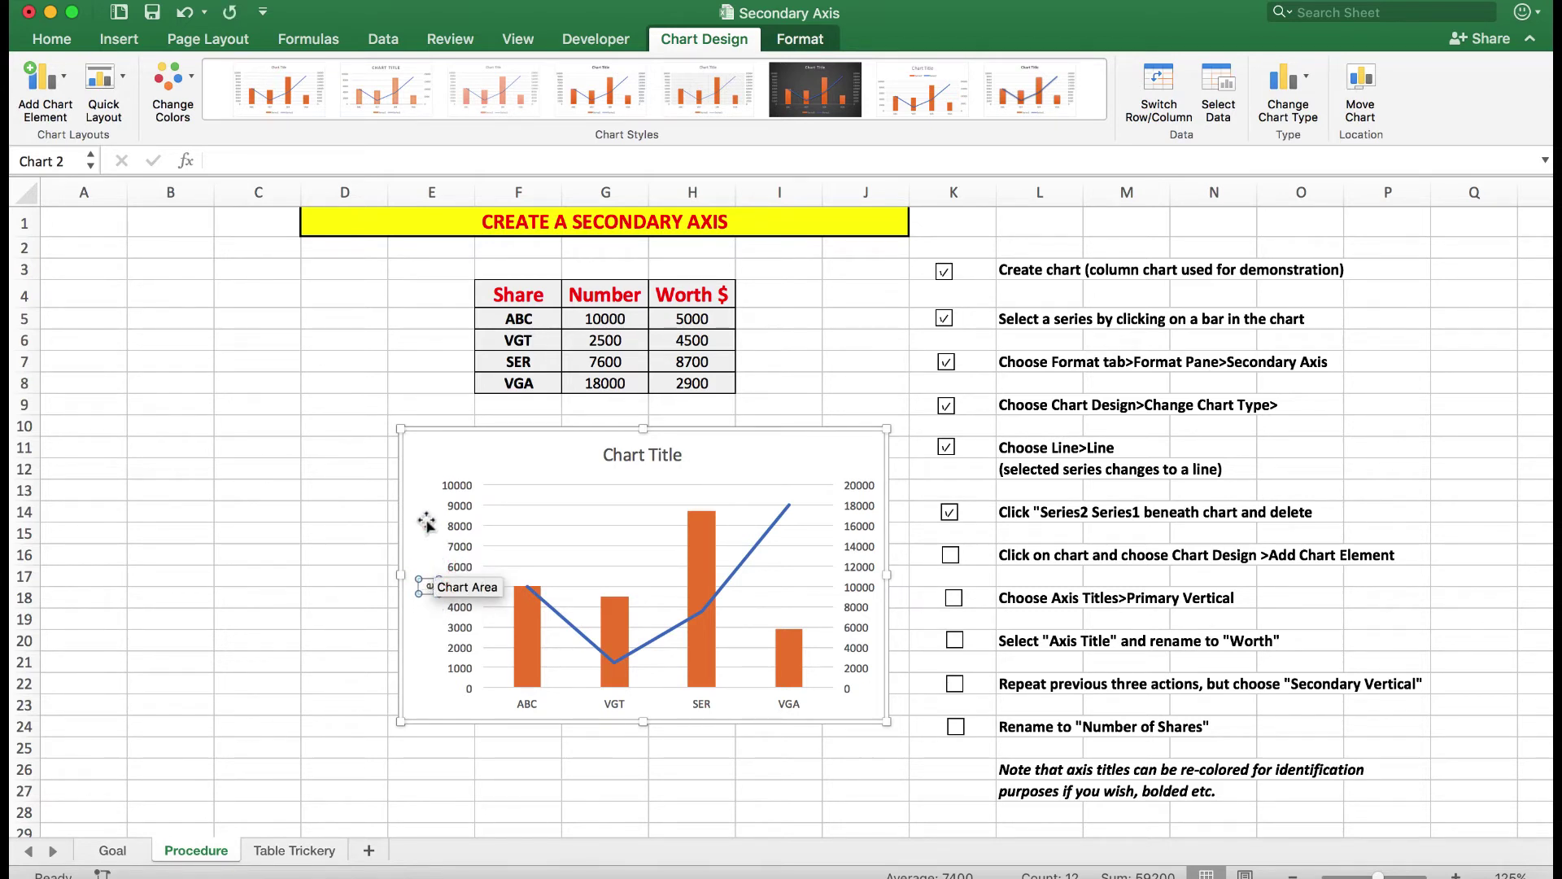
{"action": "key", "text": "BackSpace"}
{"action": "type", "text": "Worth"}
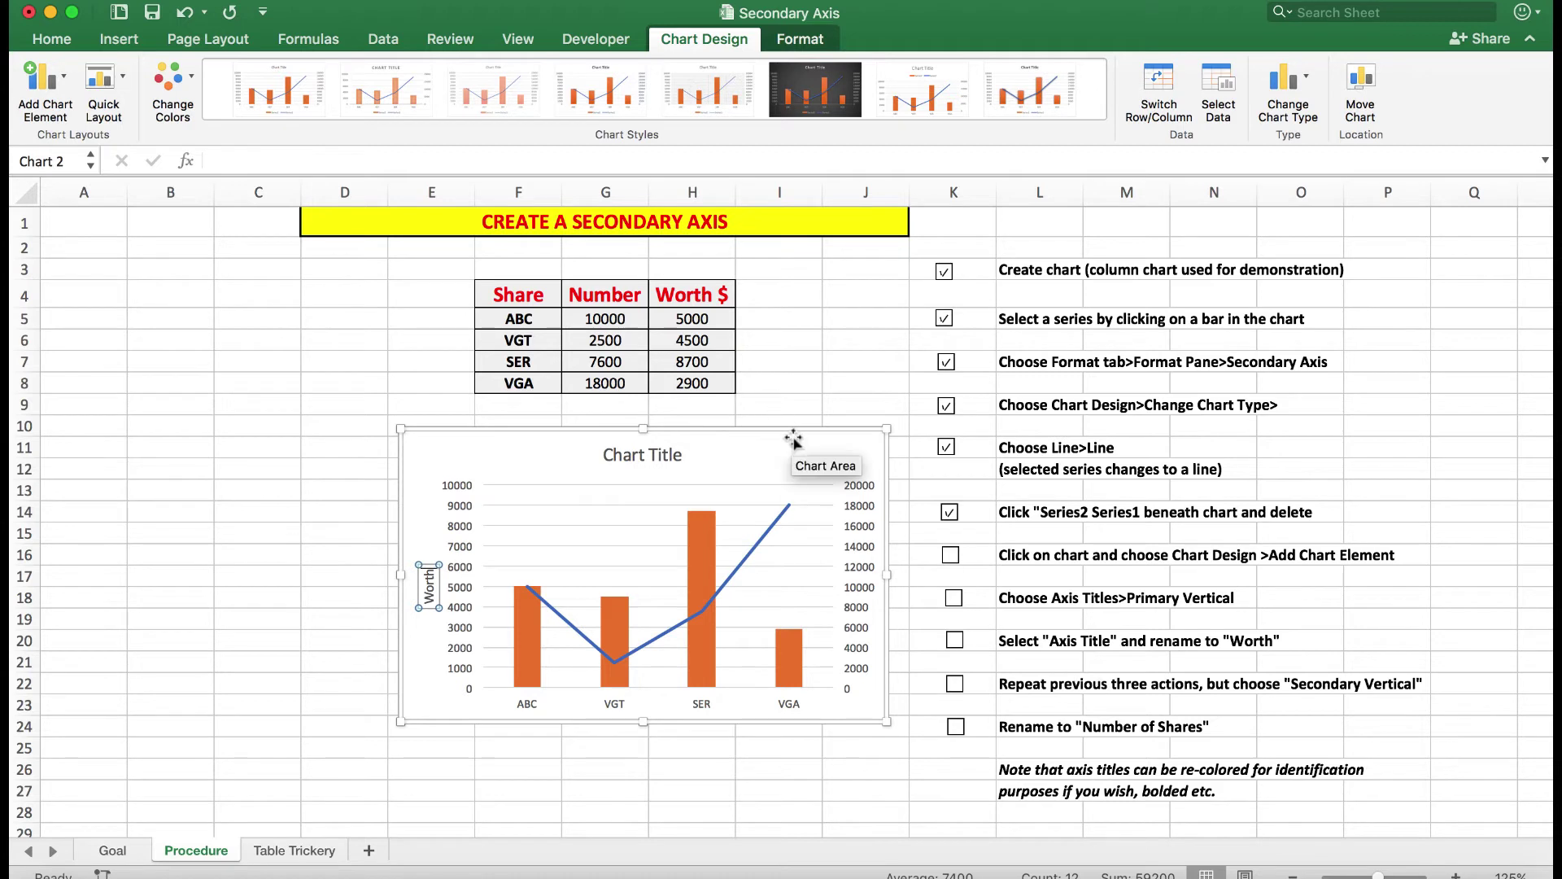
{"action": "left_click", "coordinate": [865, 446]}
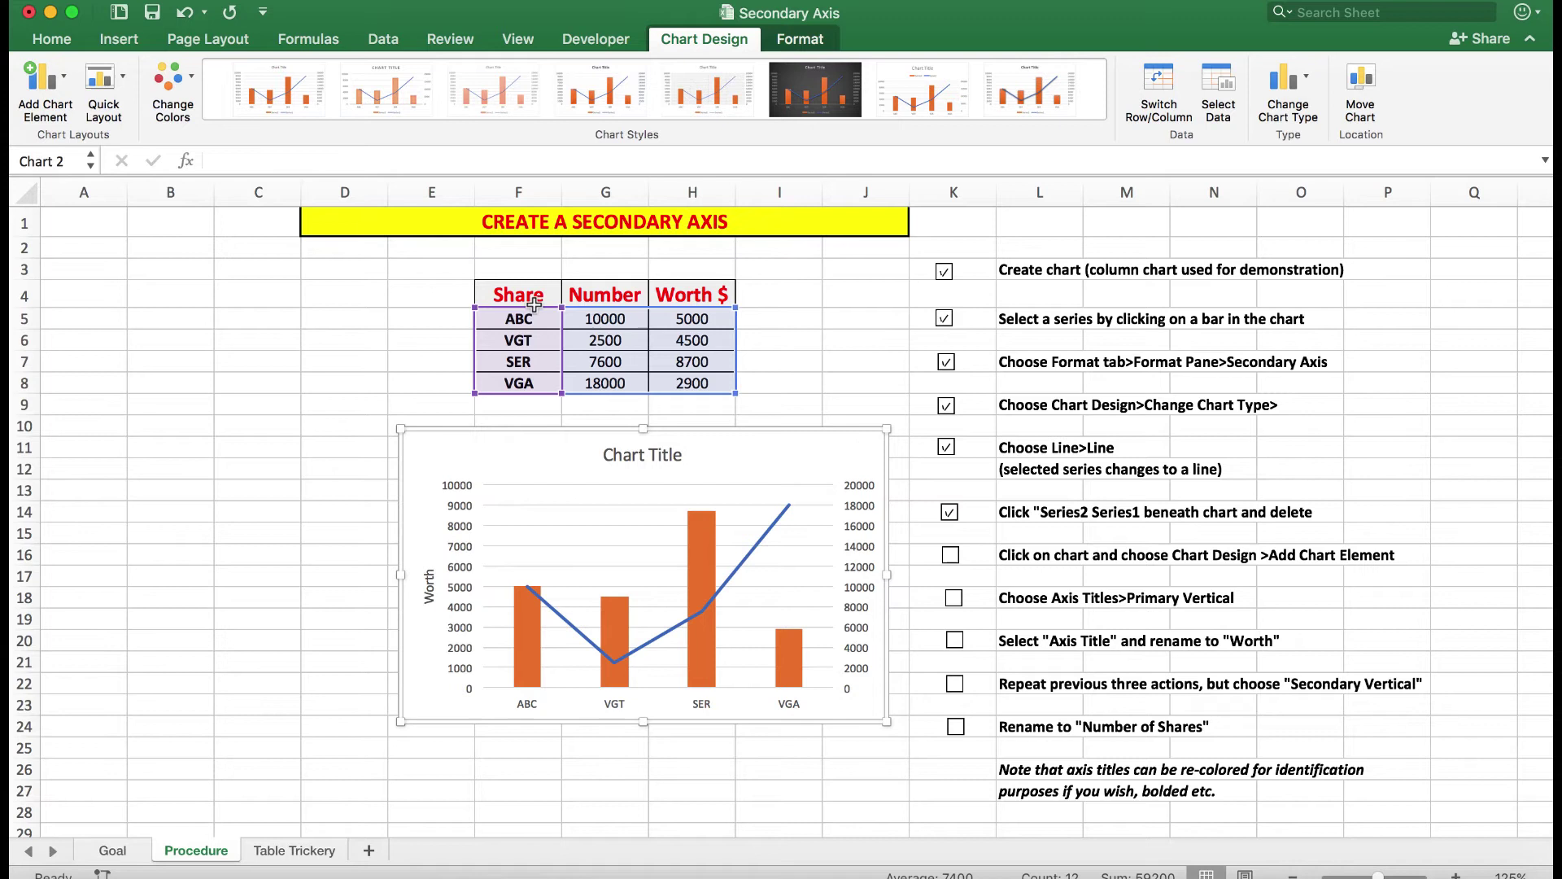
- Add a secondary vertical axis title and replace its placeholder with 'Number of Shares'
{"action": "left_click", "coordinate": [41, 79]}
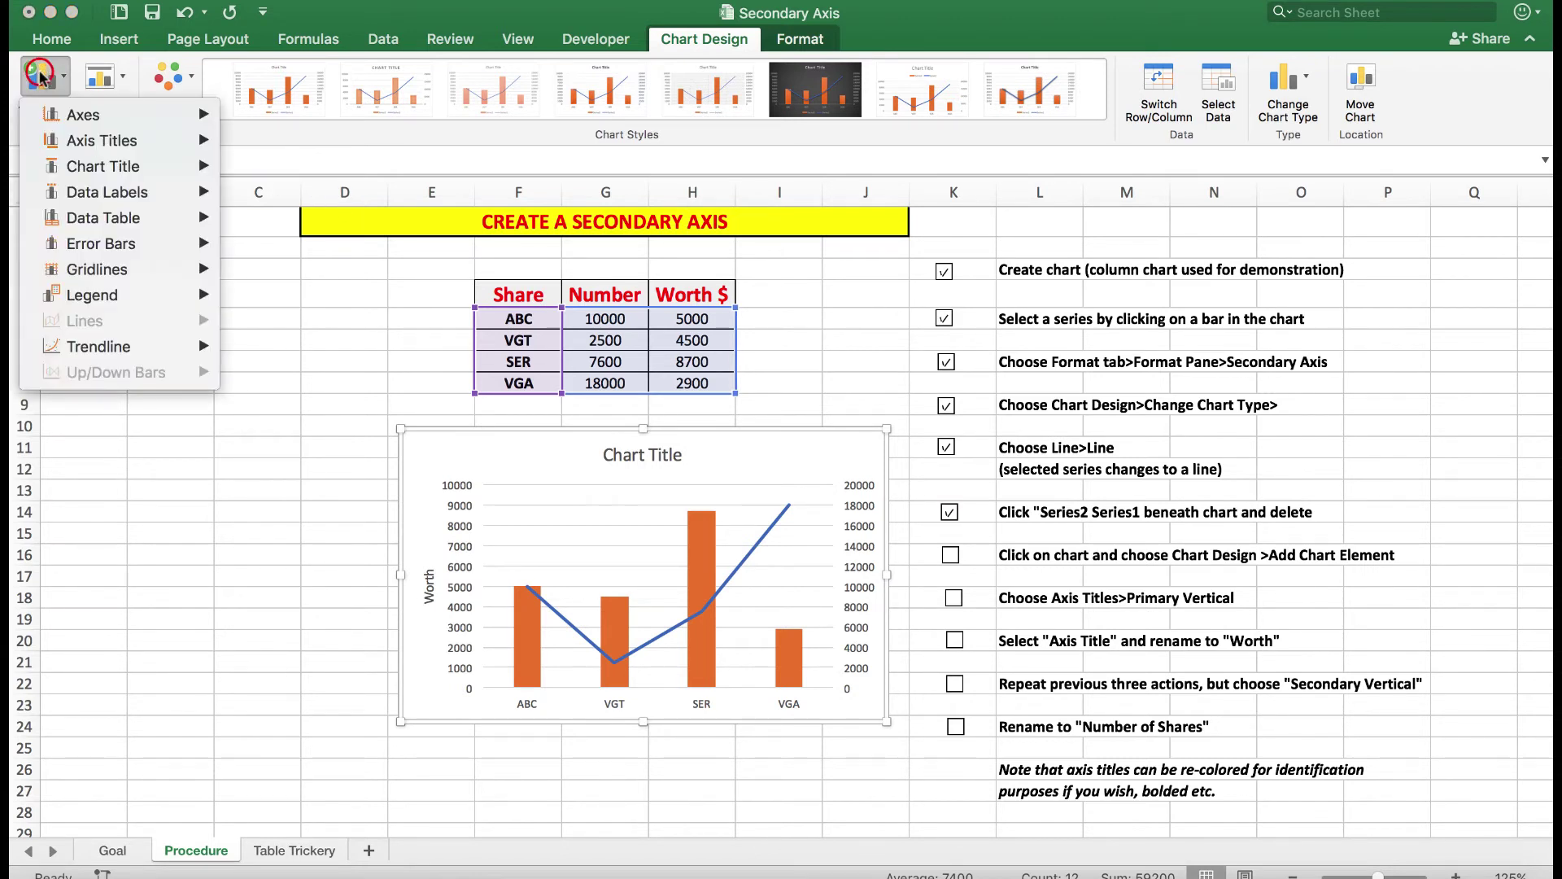
{"action": "mouse_move", "coordinate": [113, 143]}
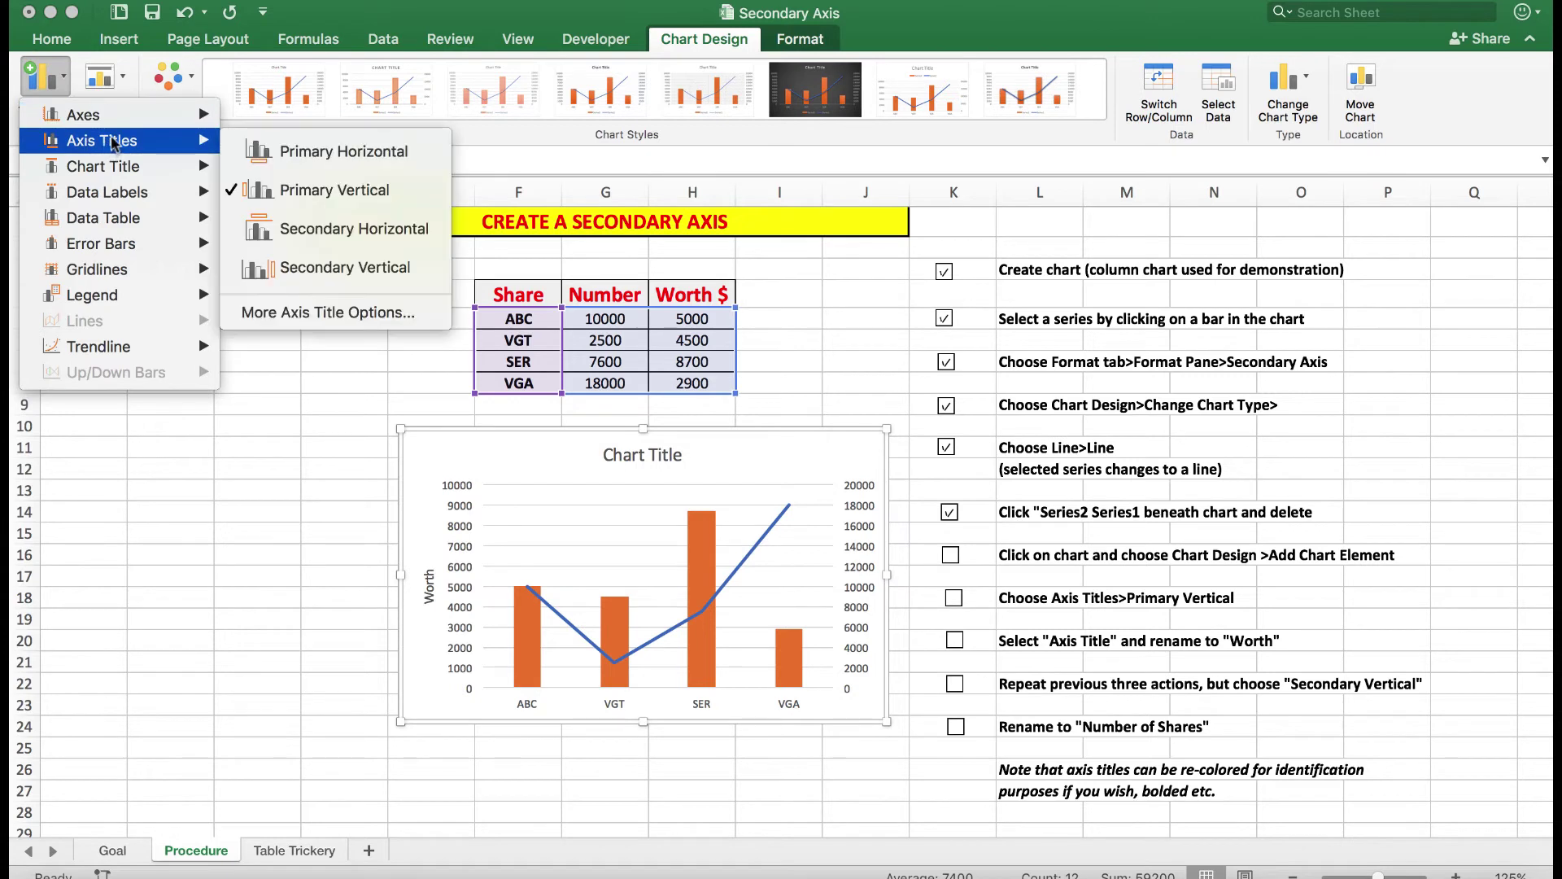
{"action": "left_click", "coordinate": [348, 272]}
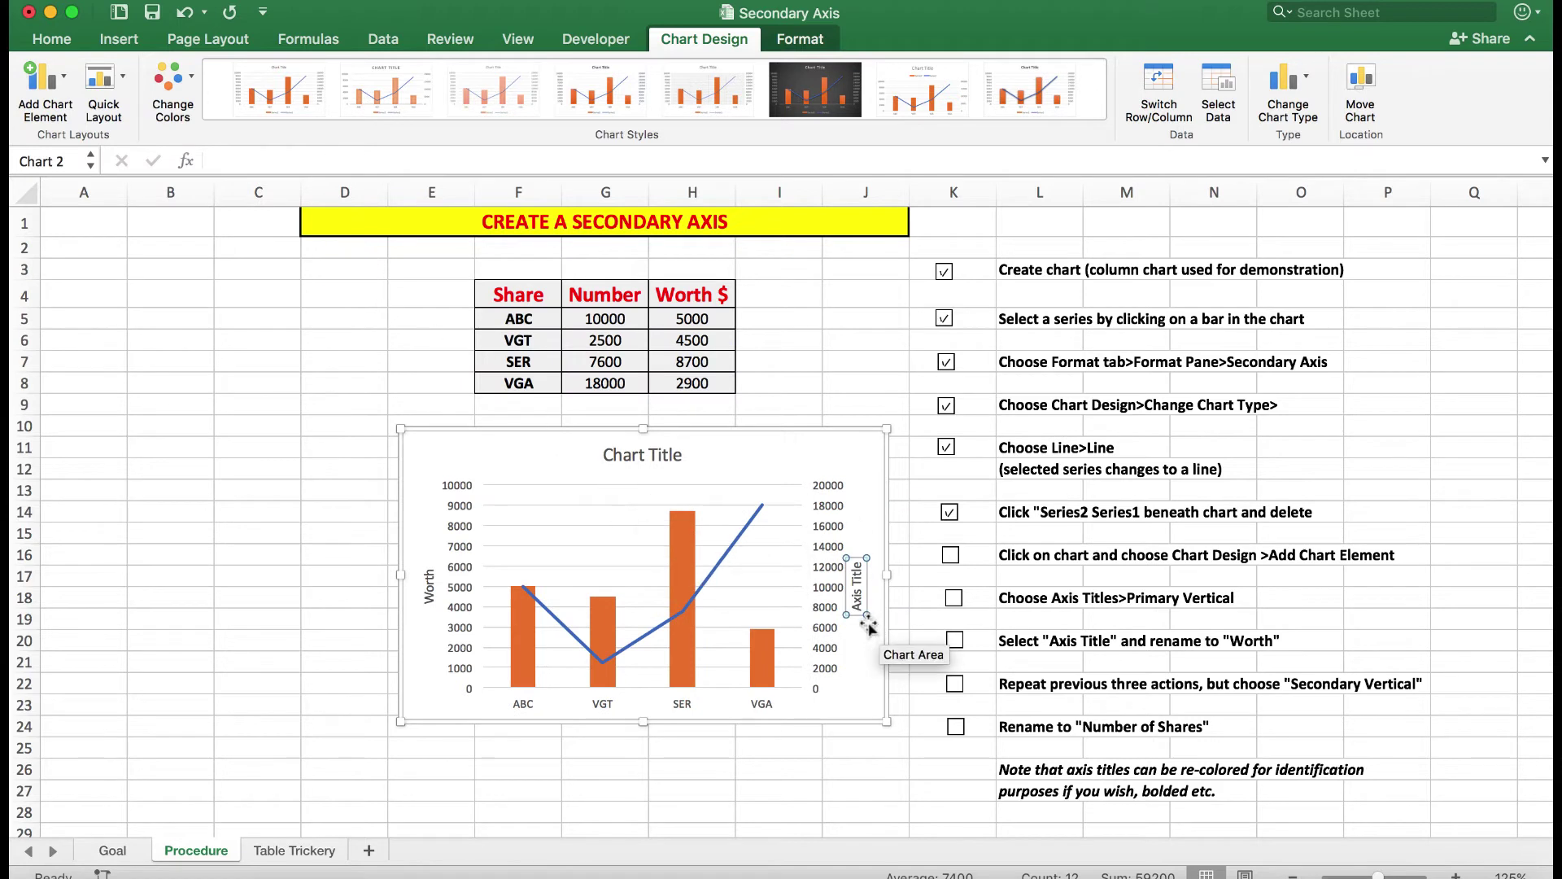
{"action": "left_click", "coordinate": [857, 563]}
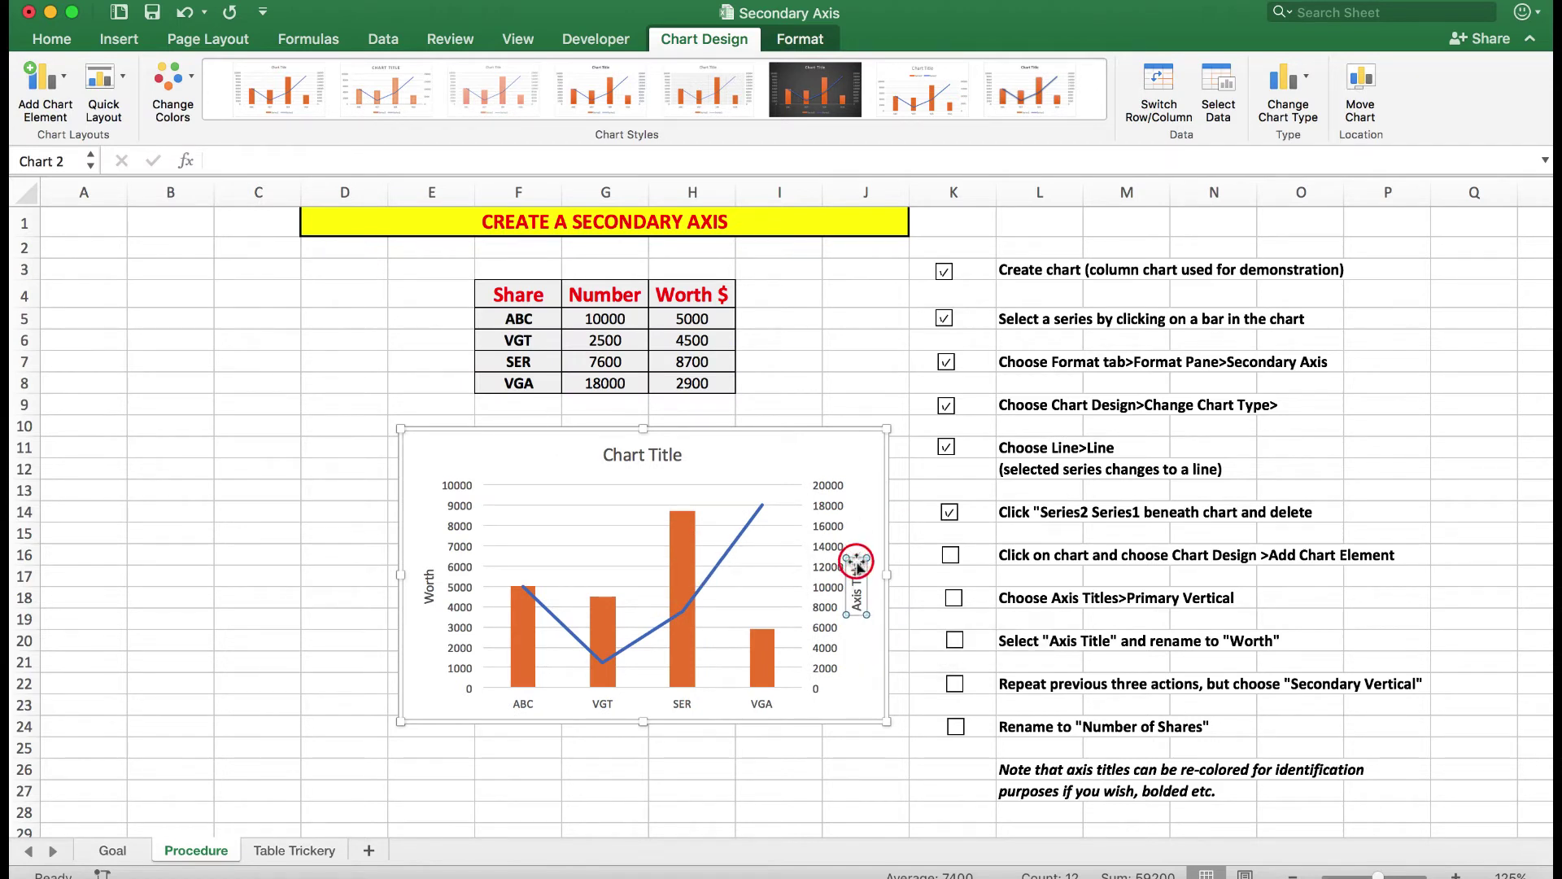
{"action": "left_click", "coordinate": [861, 565]}
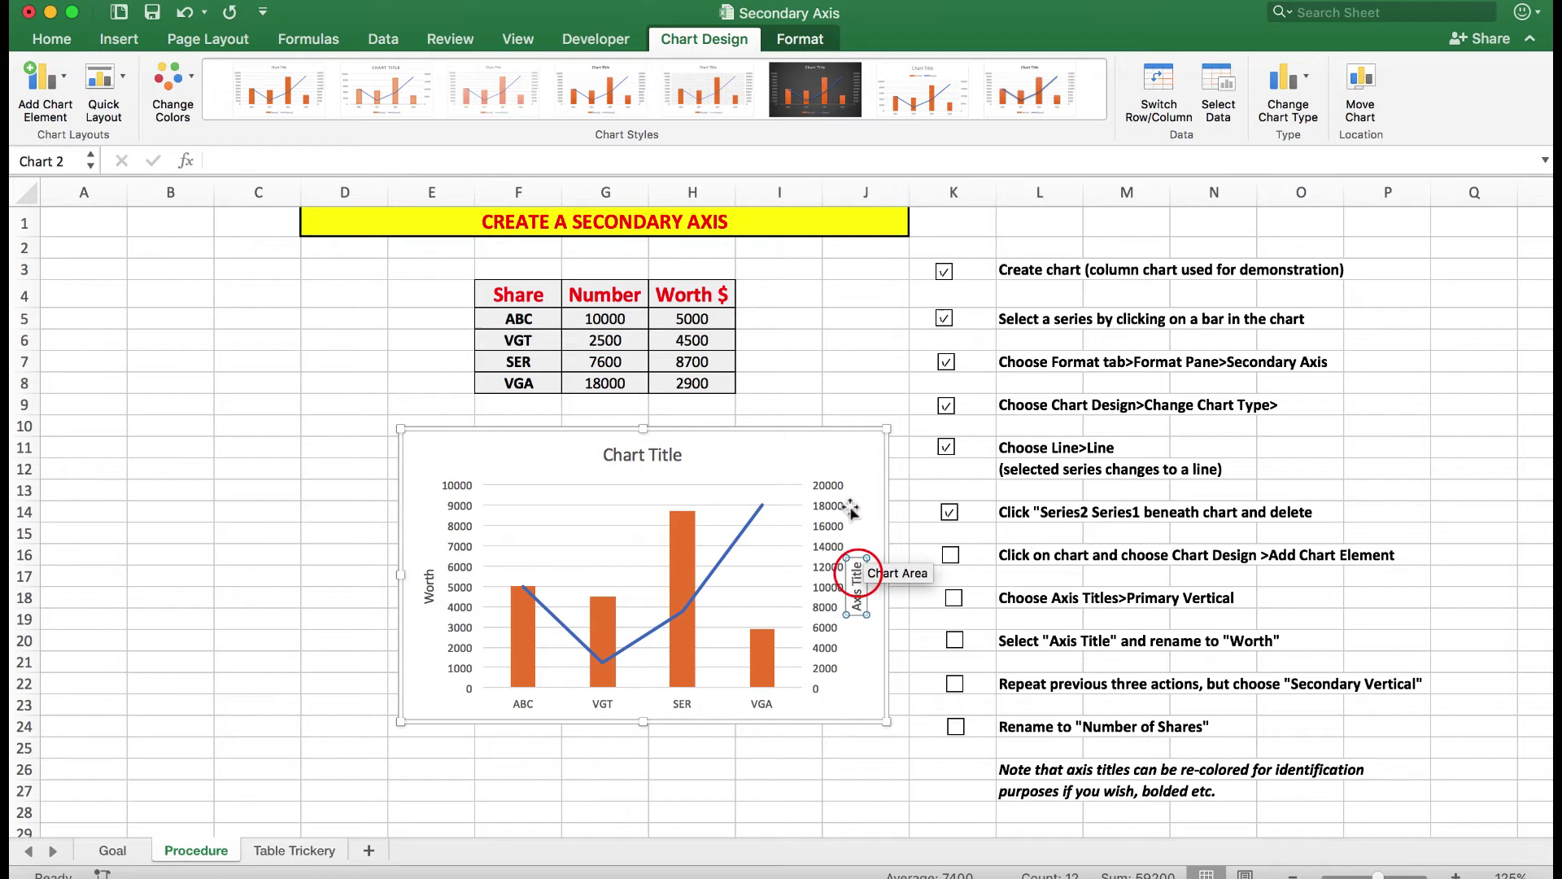
{"action": "key", "text": "BackSpace"}
{"action": "key", "text": "BackSpace"}
{"action": "key", "text": "BackSpace"}
{"action": "key", "text": "BackSpace"}
{"action": "key", "text": "BackSpace"}
{"action": "key", "text": "BackSpace"}
{"action": "key", "text": "BackSpace"}
{"action": "key", "text": "BackSpace"}
{"action": "key", "text": "BackSpace"}
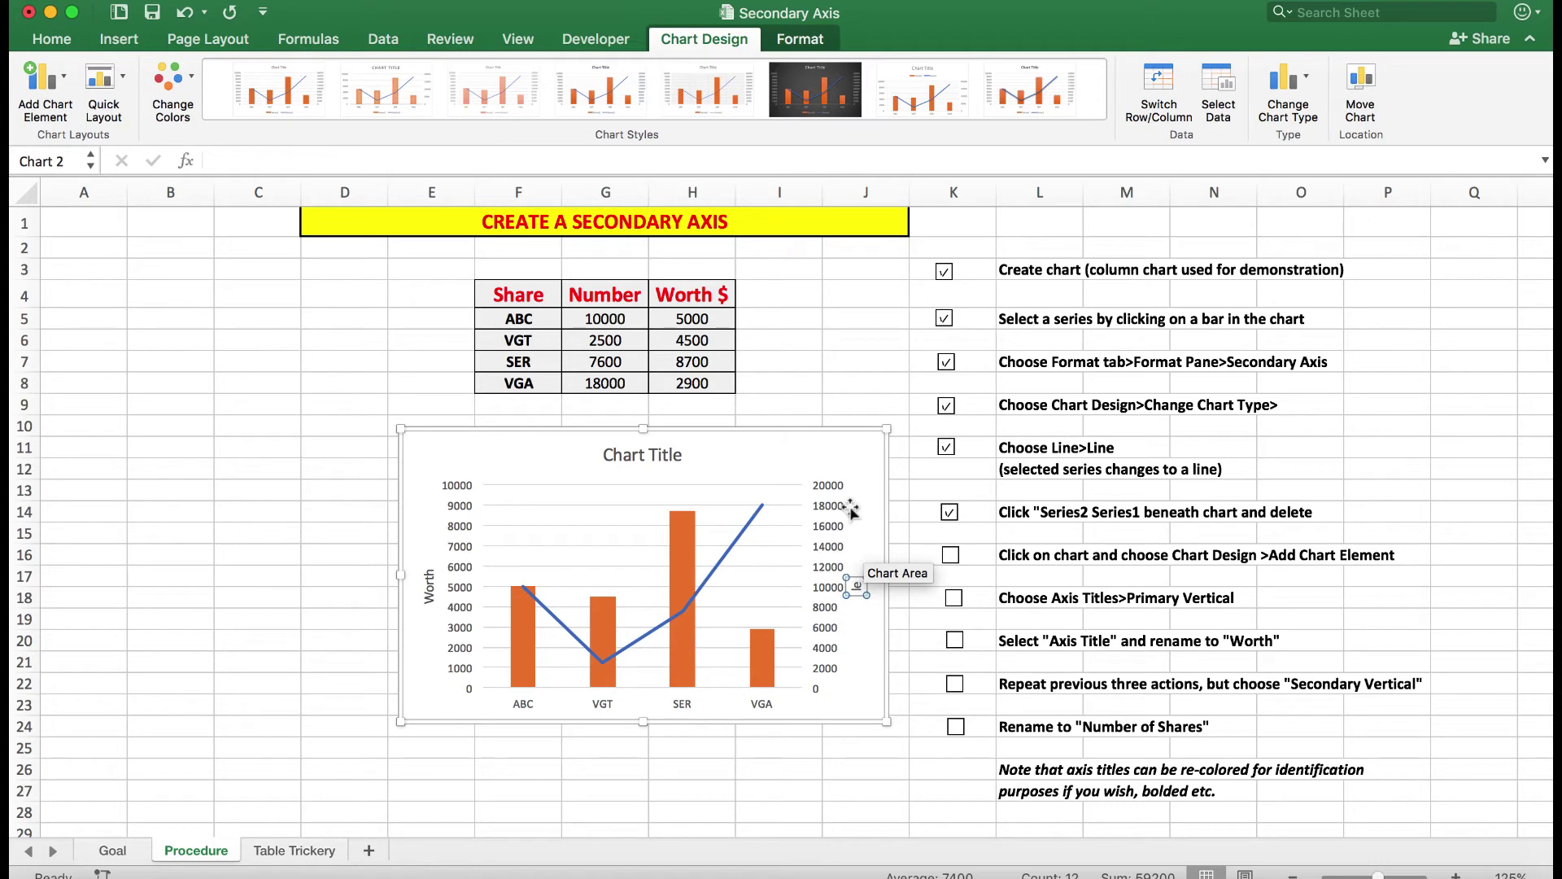
{"action": "key", "text": "BackSpace"}
{"action": "type", "text": "Number of Shares"}
{"action": "left_click", "coordinate": [1473, 441]}
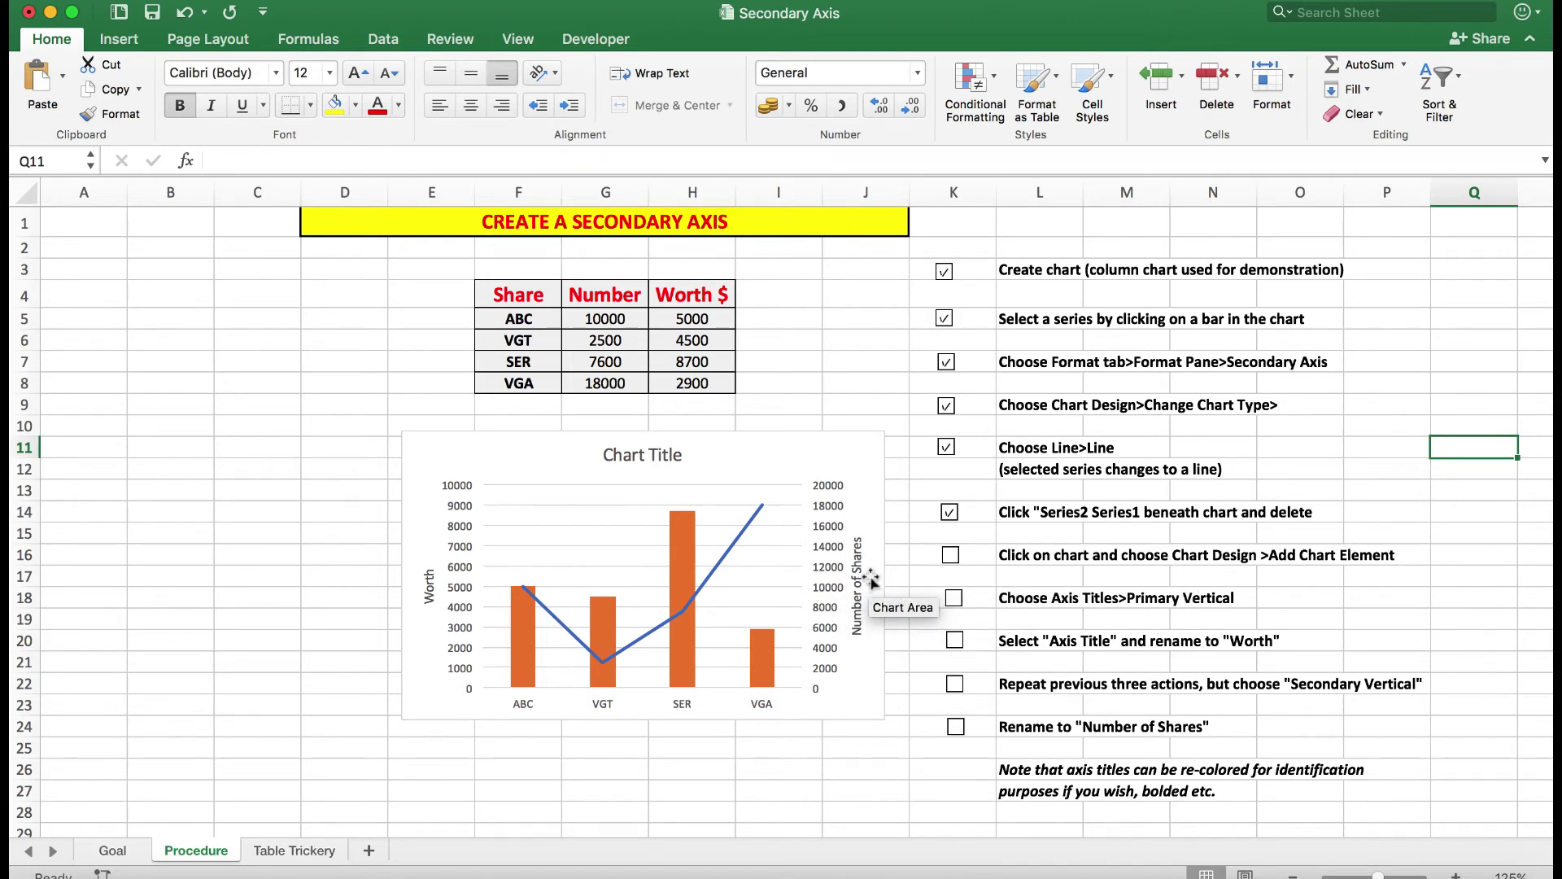
- Tick the remaining checklist boxes in K16, K18, K20, K22 and K24
{"action": "left_click", "coordinate": [951, 556]}
{"action": "left_click", "coordinate": [957, 599]}
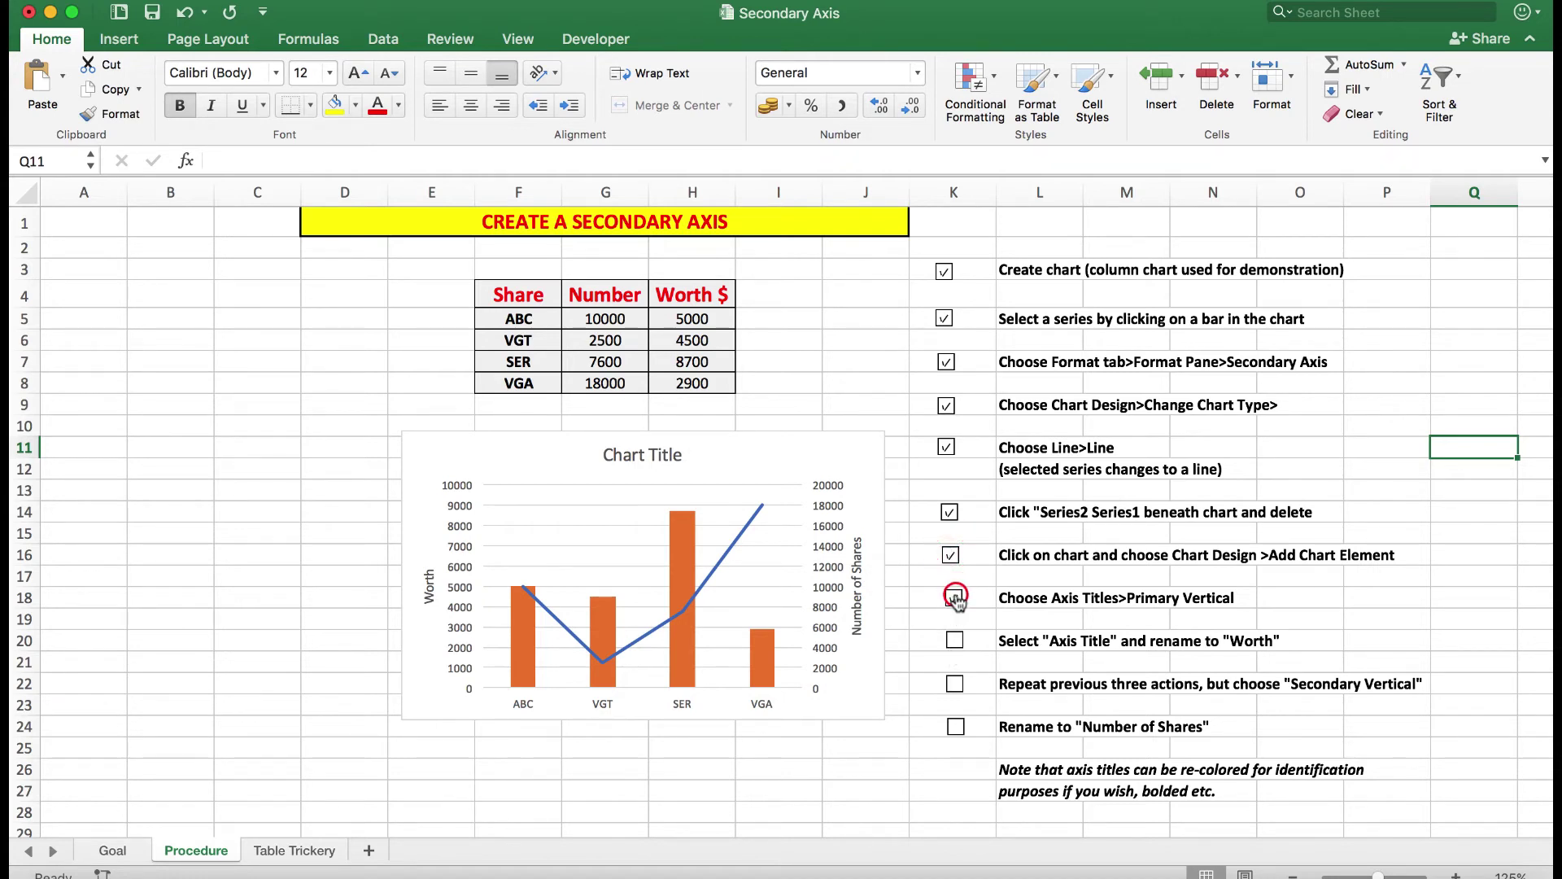
{"action": "left_click", "coordinate": [955, 640]}
{"action": "left_click", "coordinate": [958, 686]}
{"action": "left_click", "coordinate": [957, 727]}
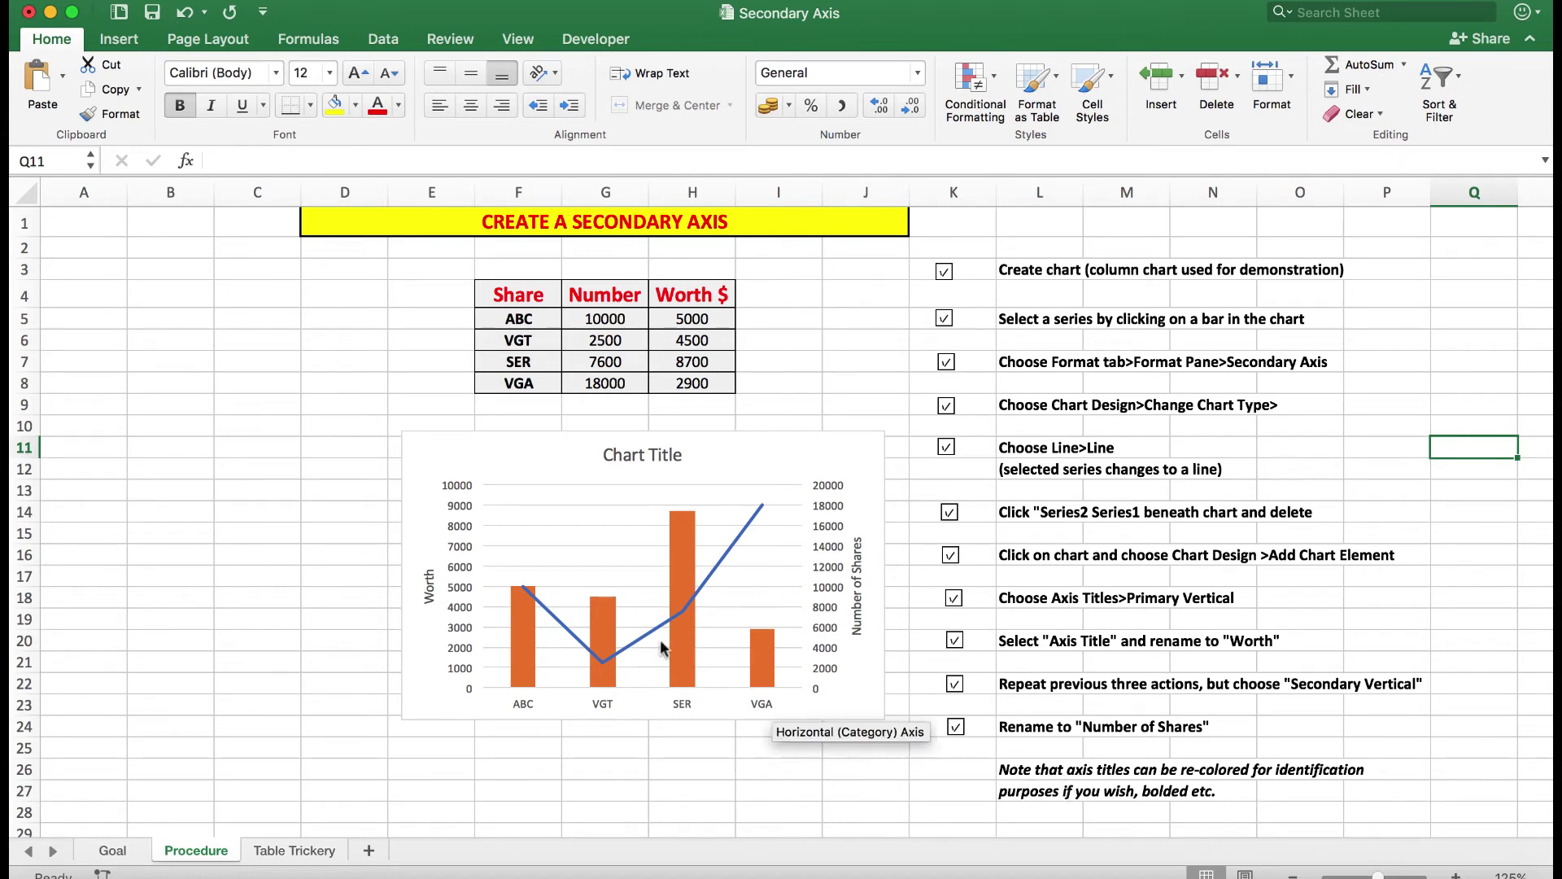
{"action": "left_click", "coordinate": [430, 586]}
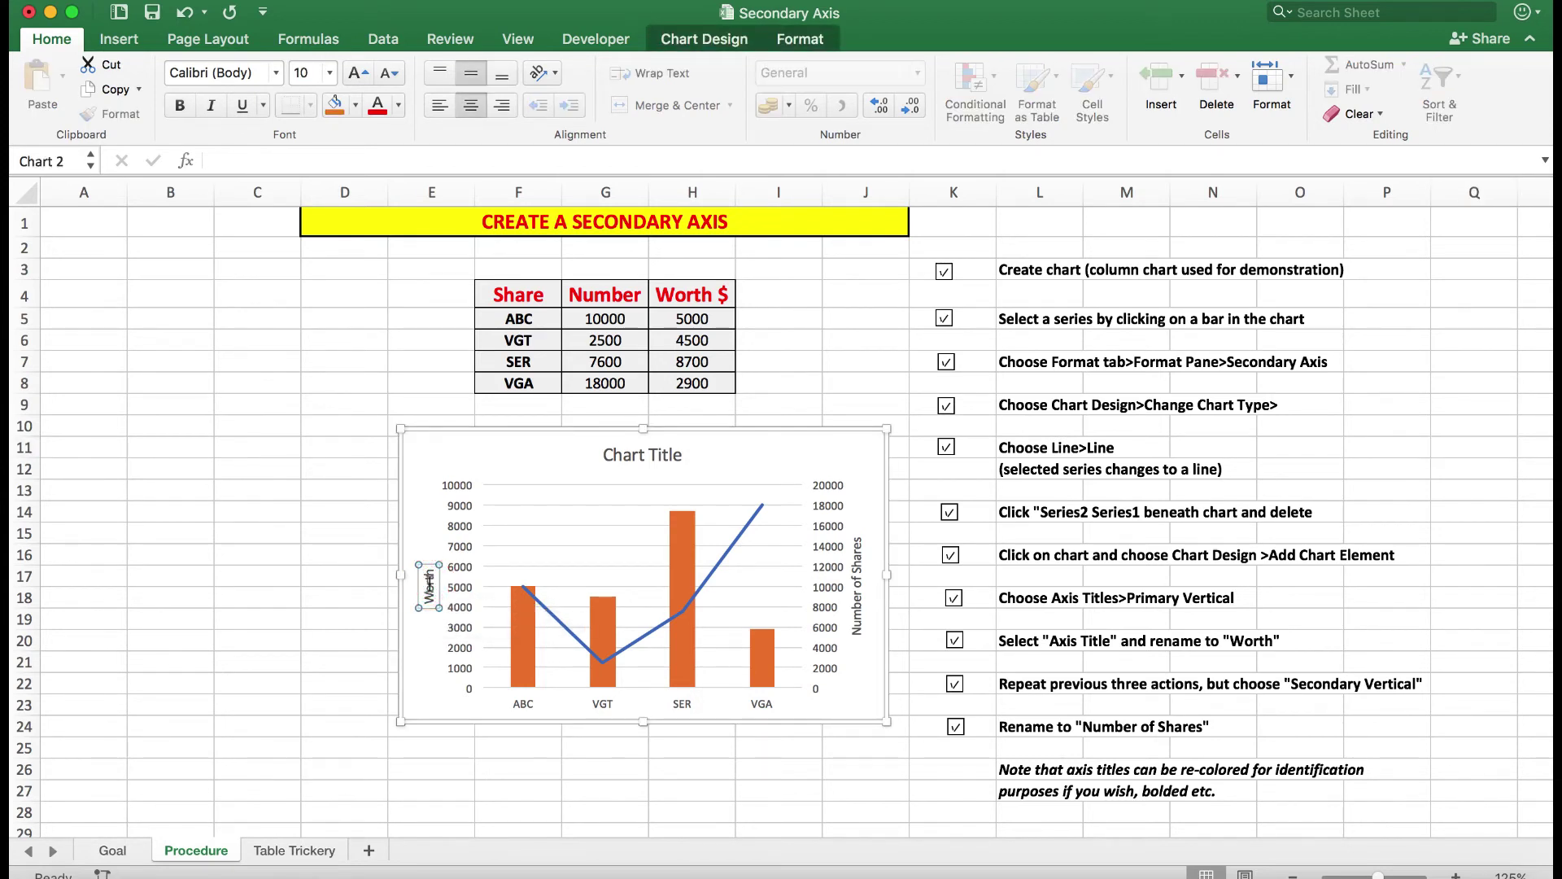
- Select the Worth axis title and show the Format tools for styling it
{"action": "left_click", "coordinate": [859, 583]}
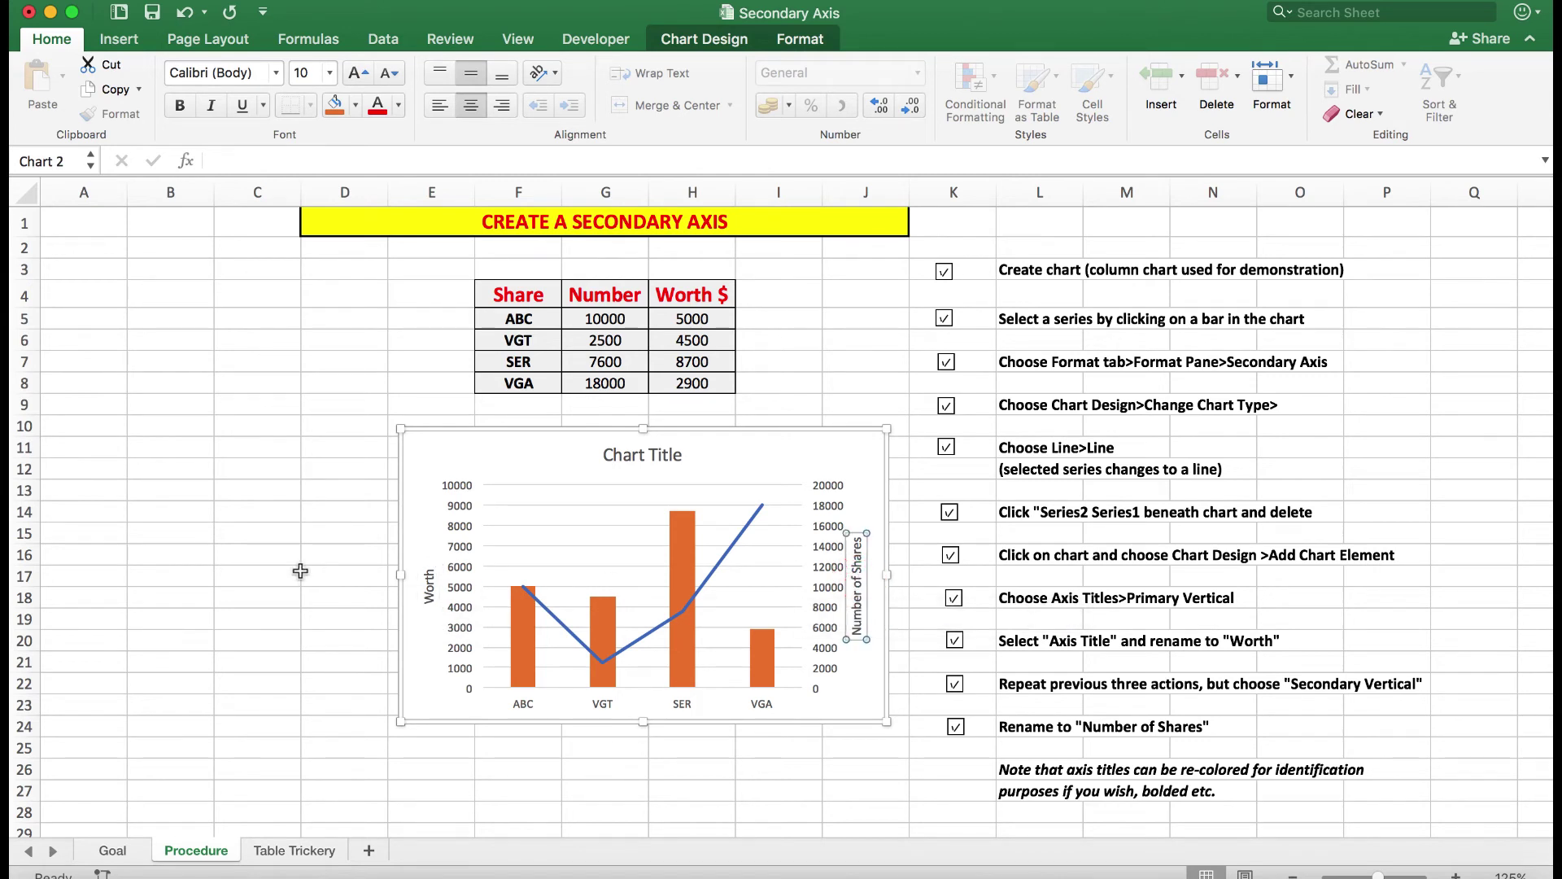
{"action": "left_click", "coordinate": [429, 586]}
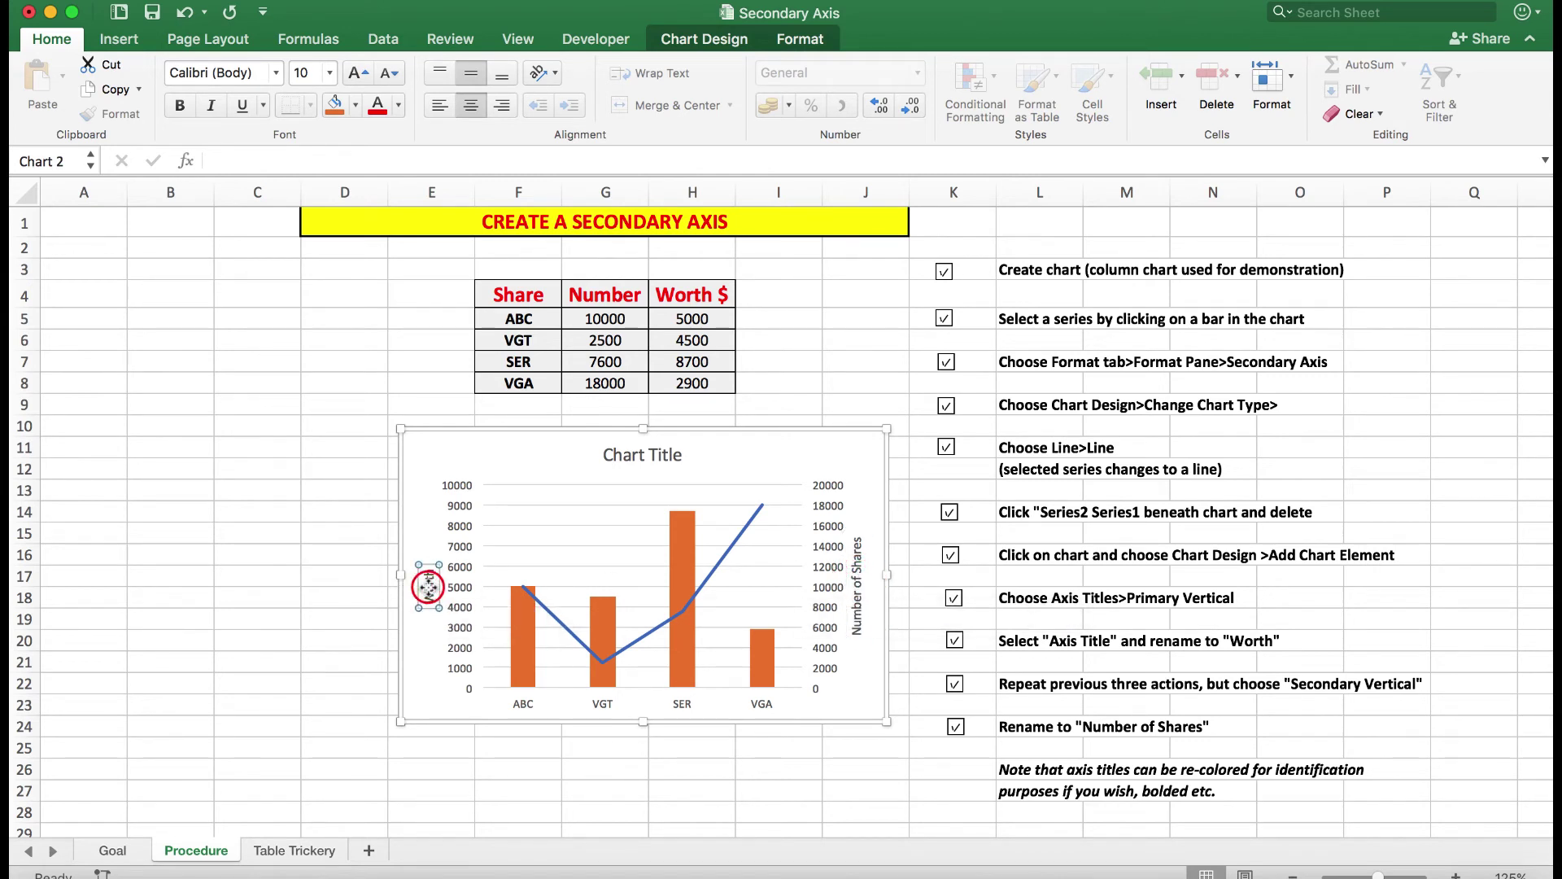
{"action": "left_click", "coordinate": [856, 583]}
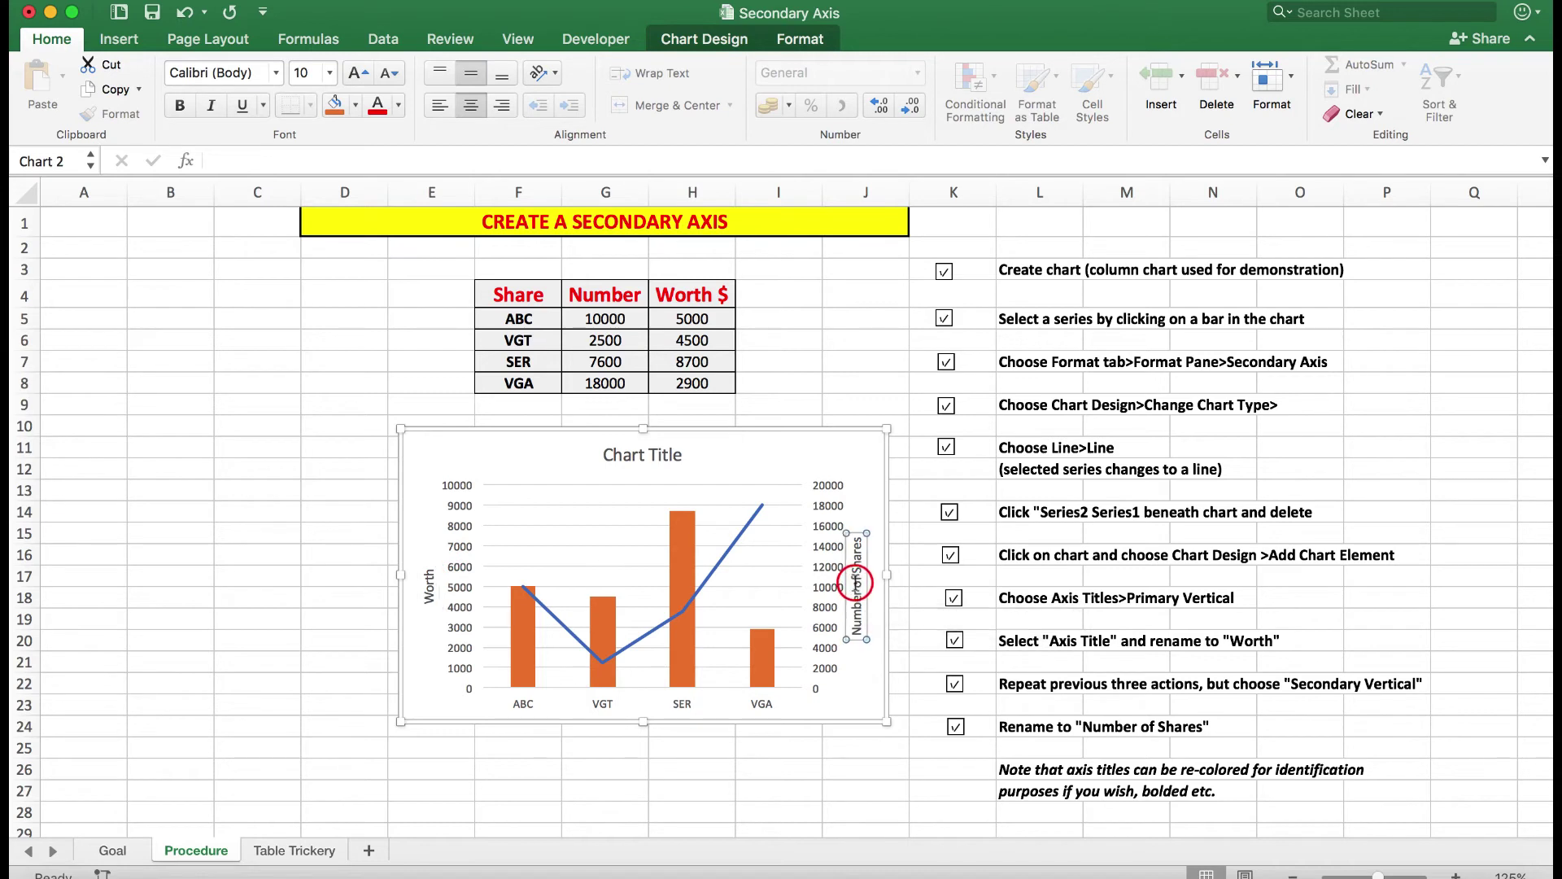
{"action": "left_click", "coordinate": [432, 575]}
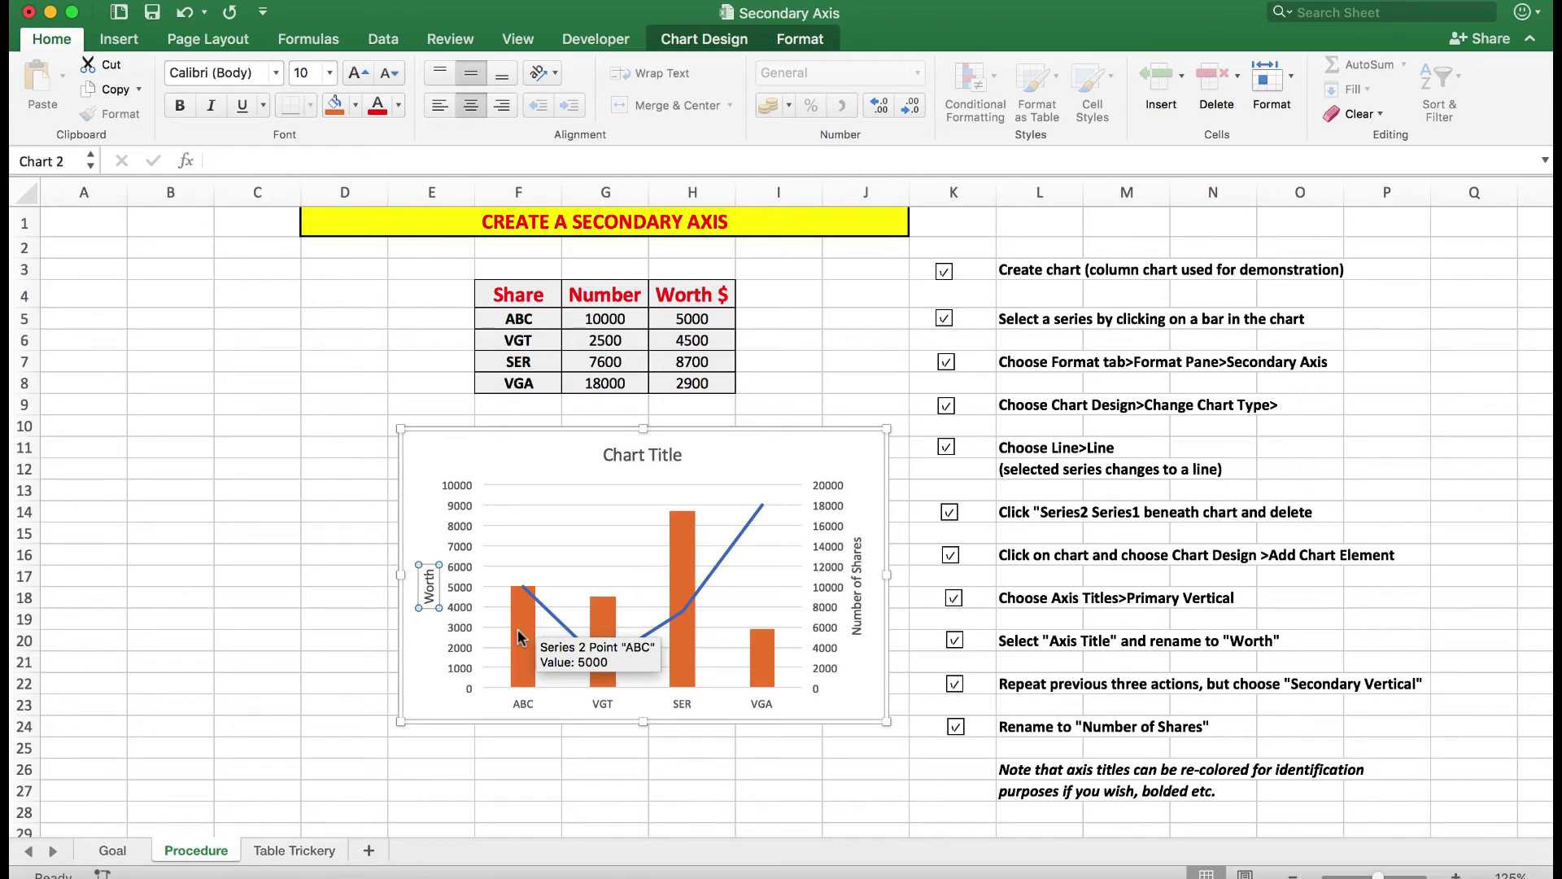
{"action": "left_click", "coordinate": [794, 39]}
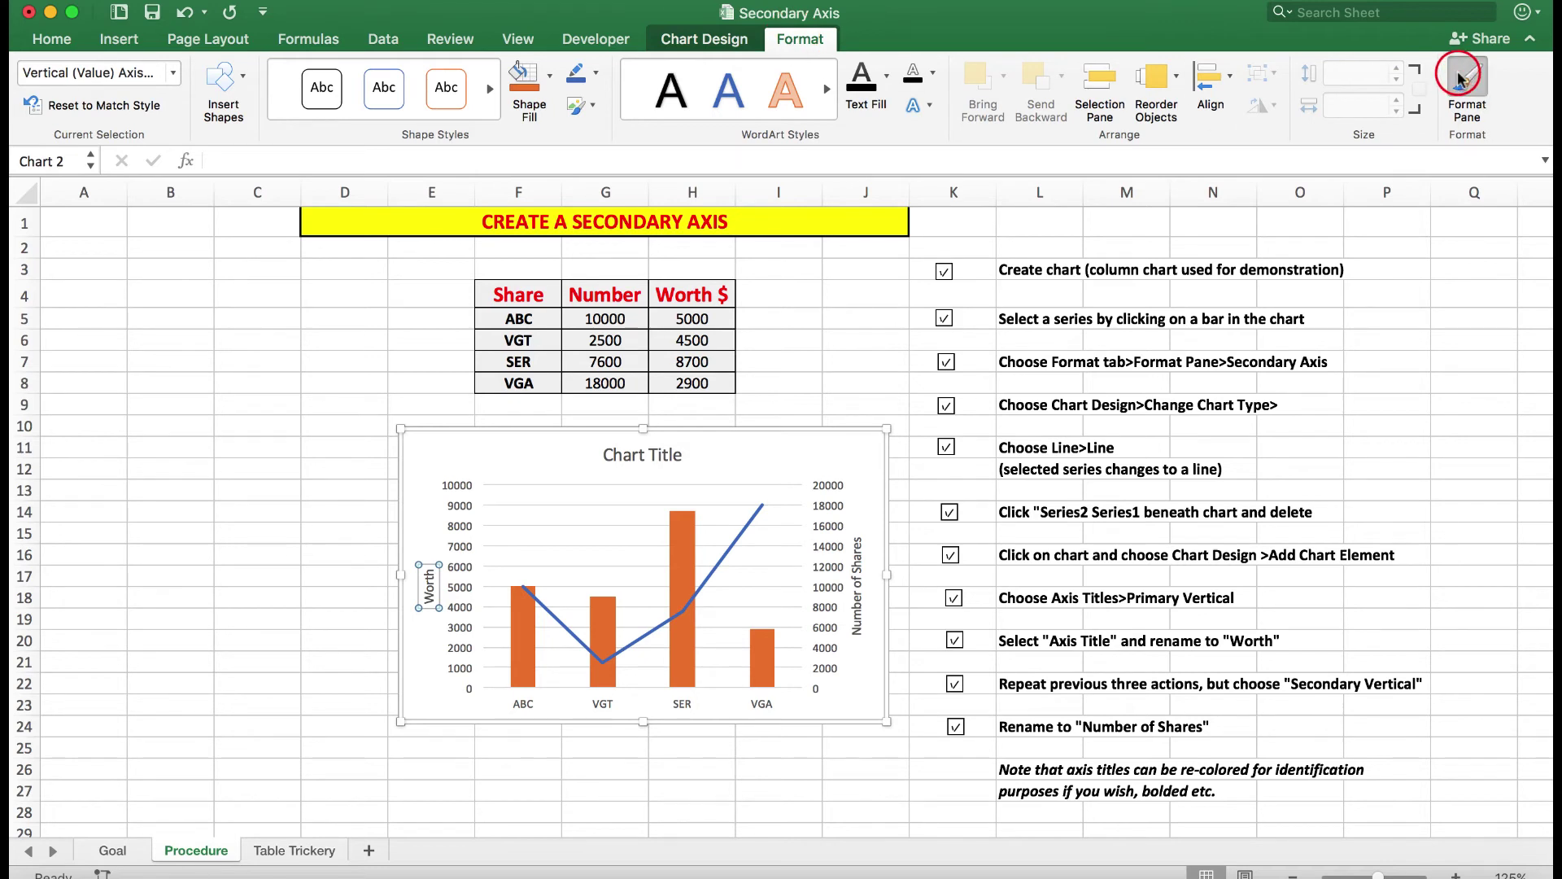
- Give the Worth axis title an orange text fill
{"action": "left_click", "coordinate": [1468, 78]}
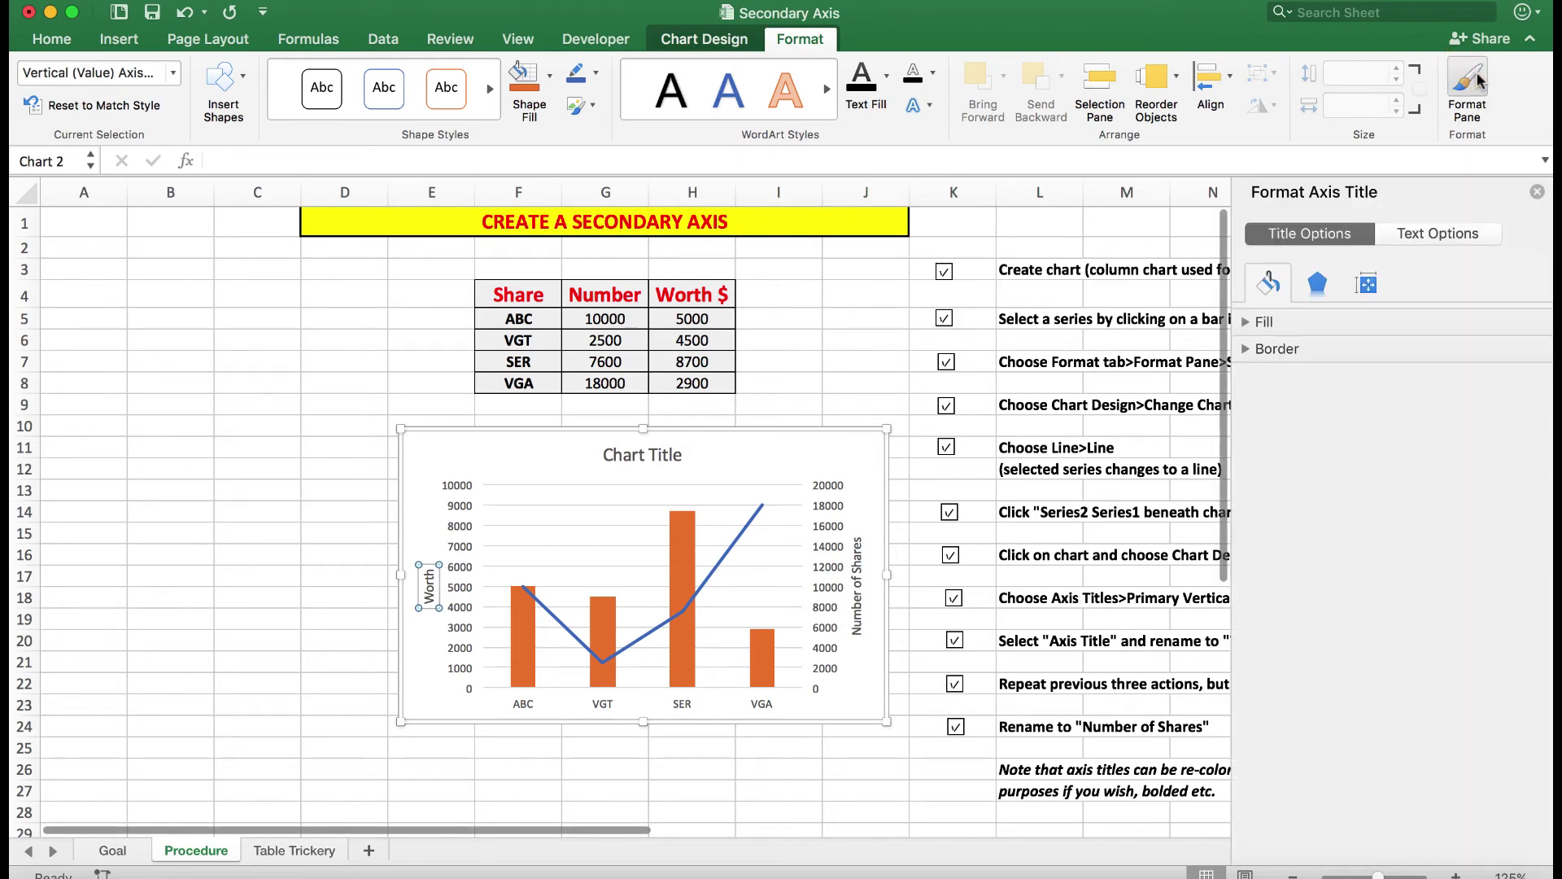
{"action": "left_click", "coordinate": [1428, 231]}
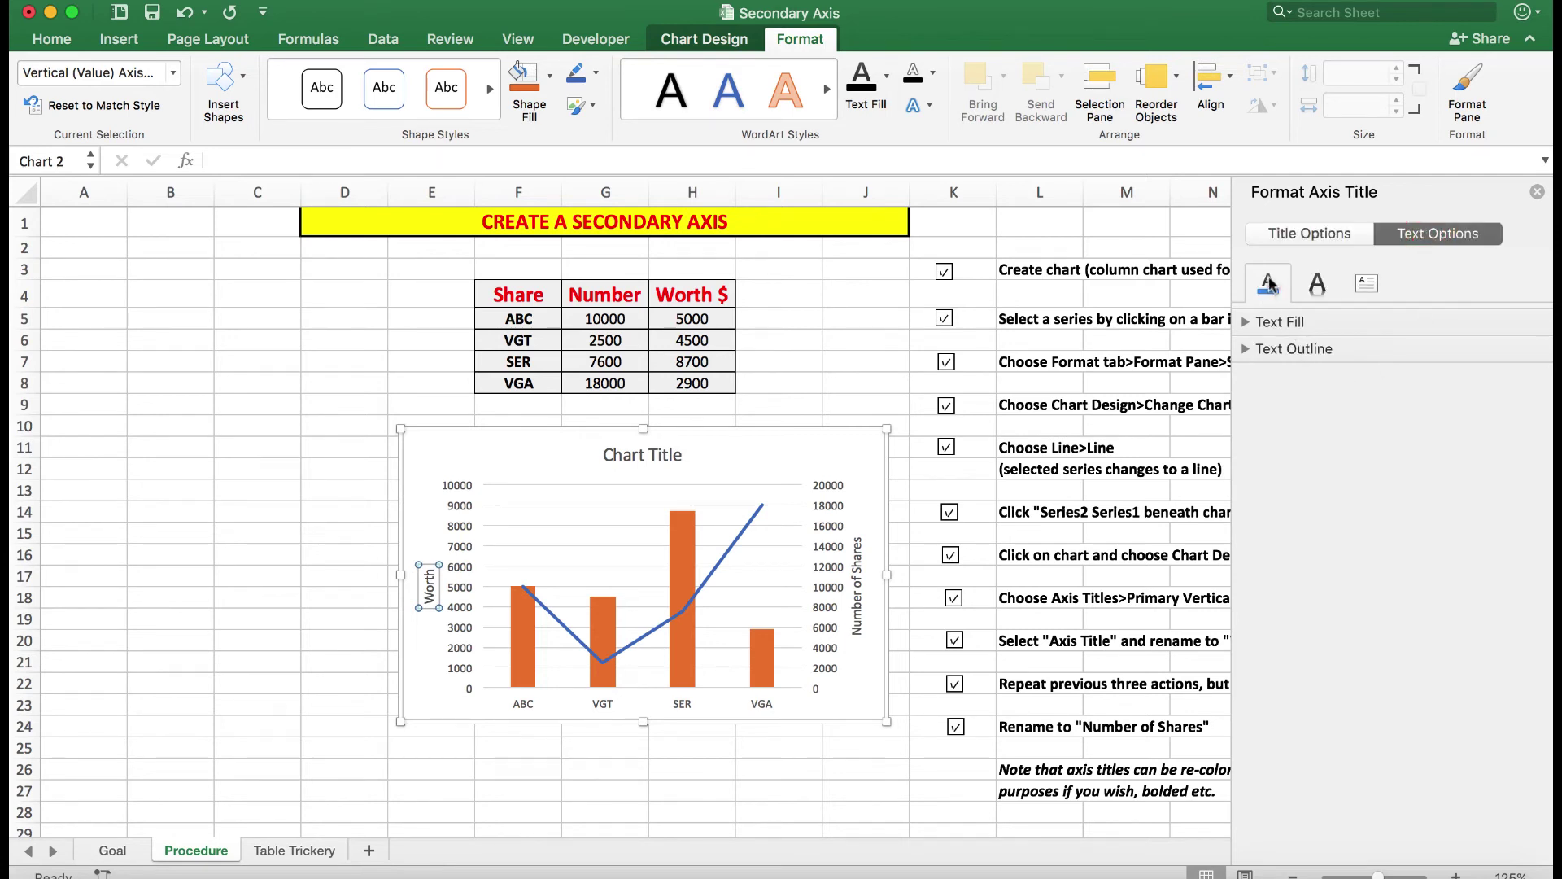
{"action": "left_click", "coordinate": [1243, 349]}
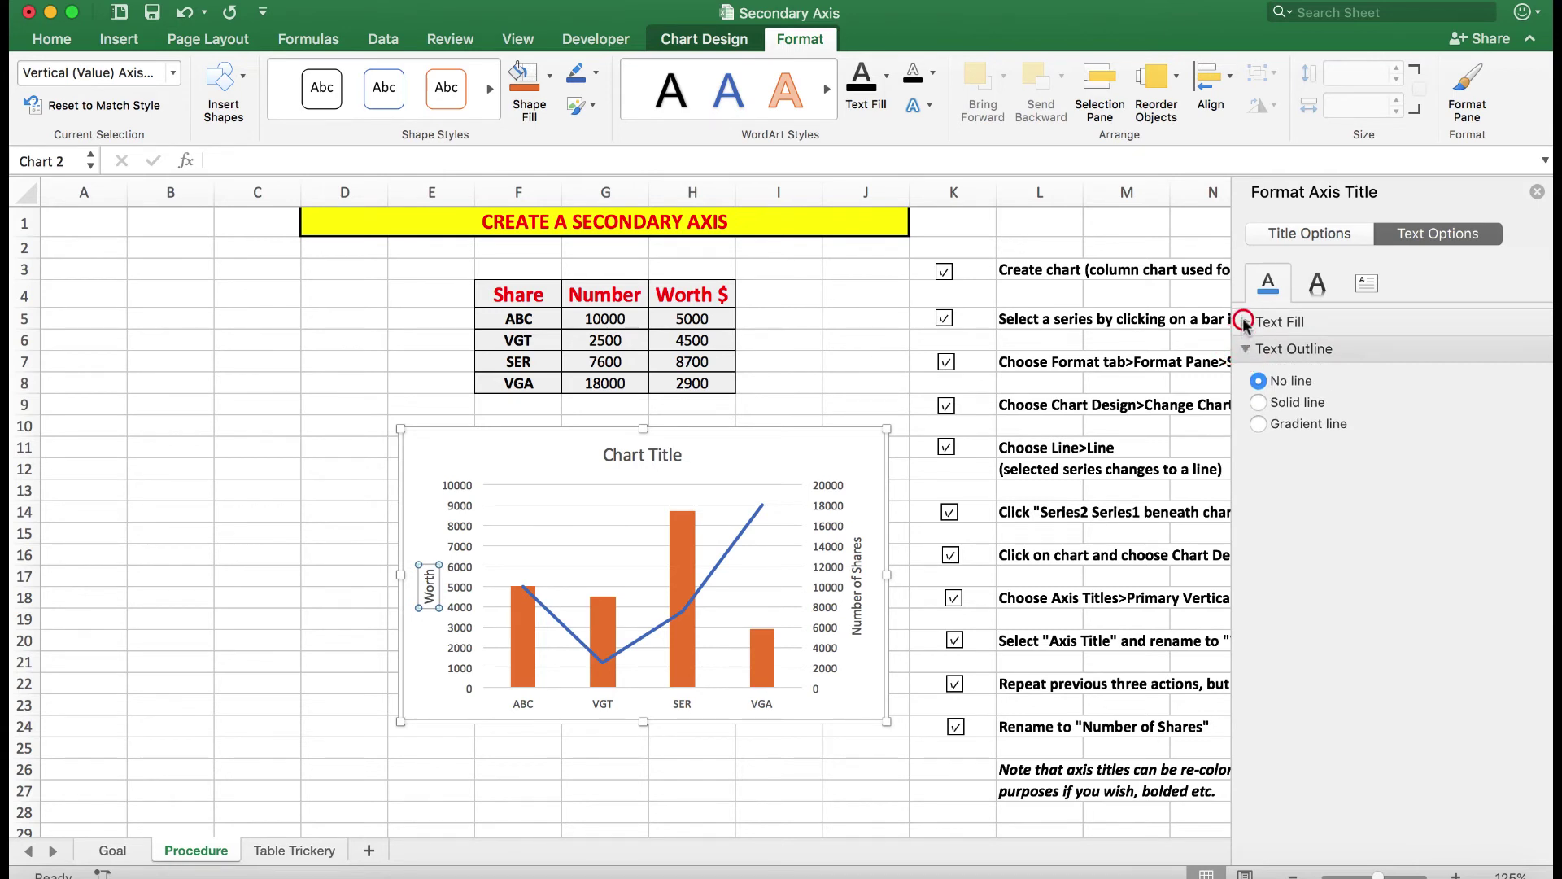
{"action": "left_click", "coordinate": [1245, 322]}
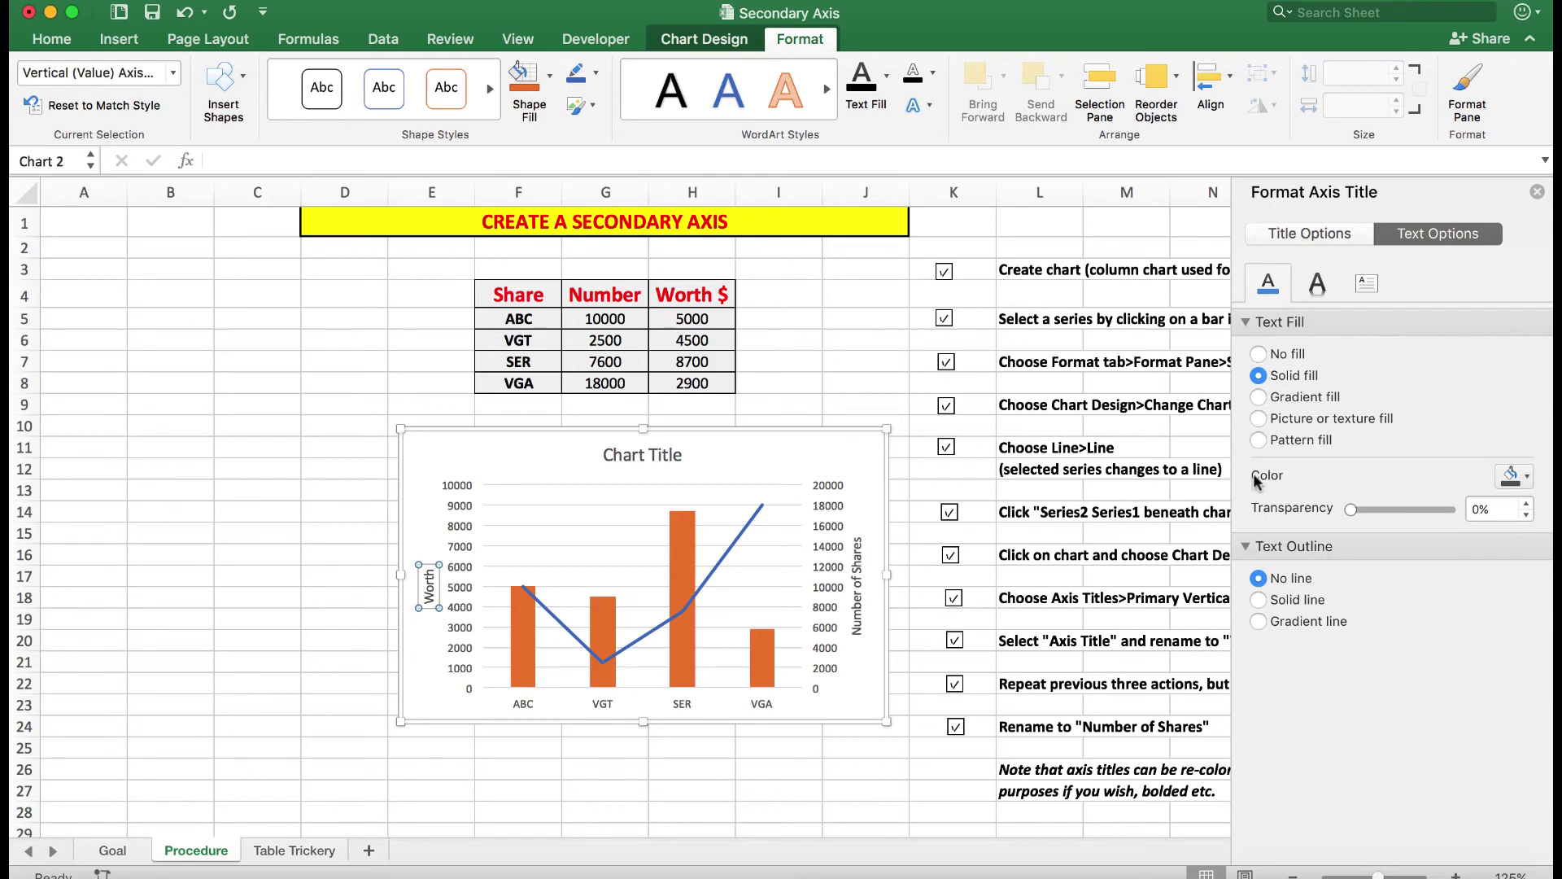
{"action": "left_click", "coordinate": [1528, 479]}
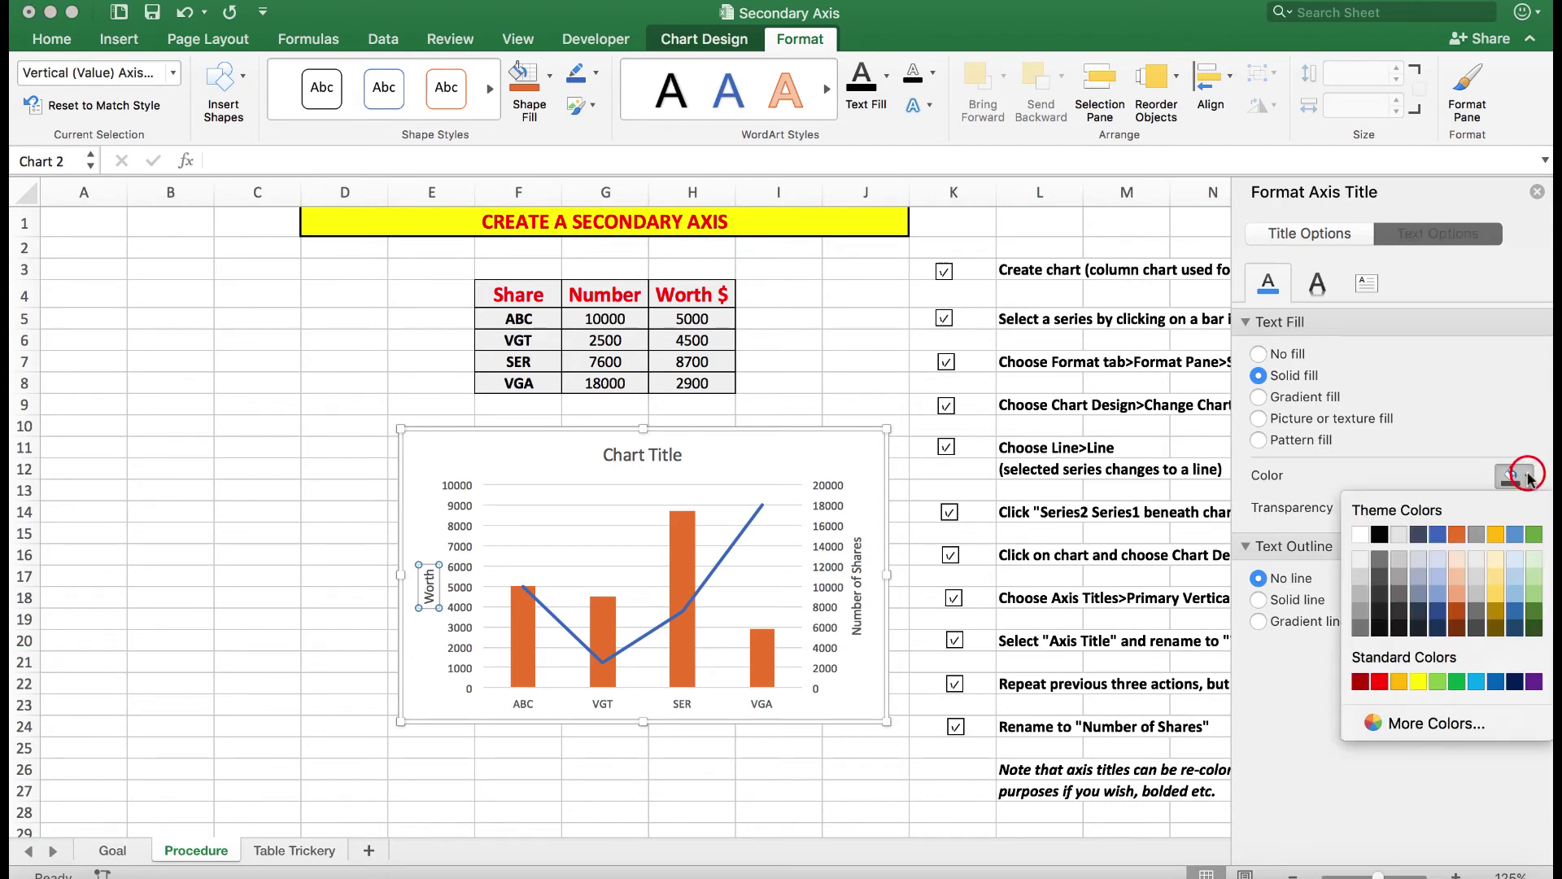
{"action": "left_click", "coordinate": [1457, 536]}
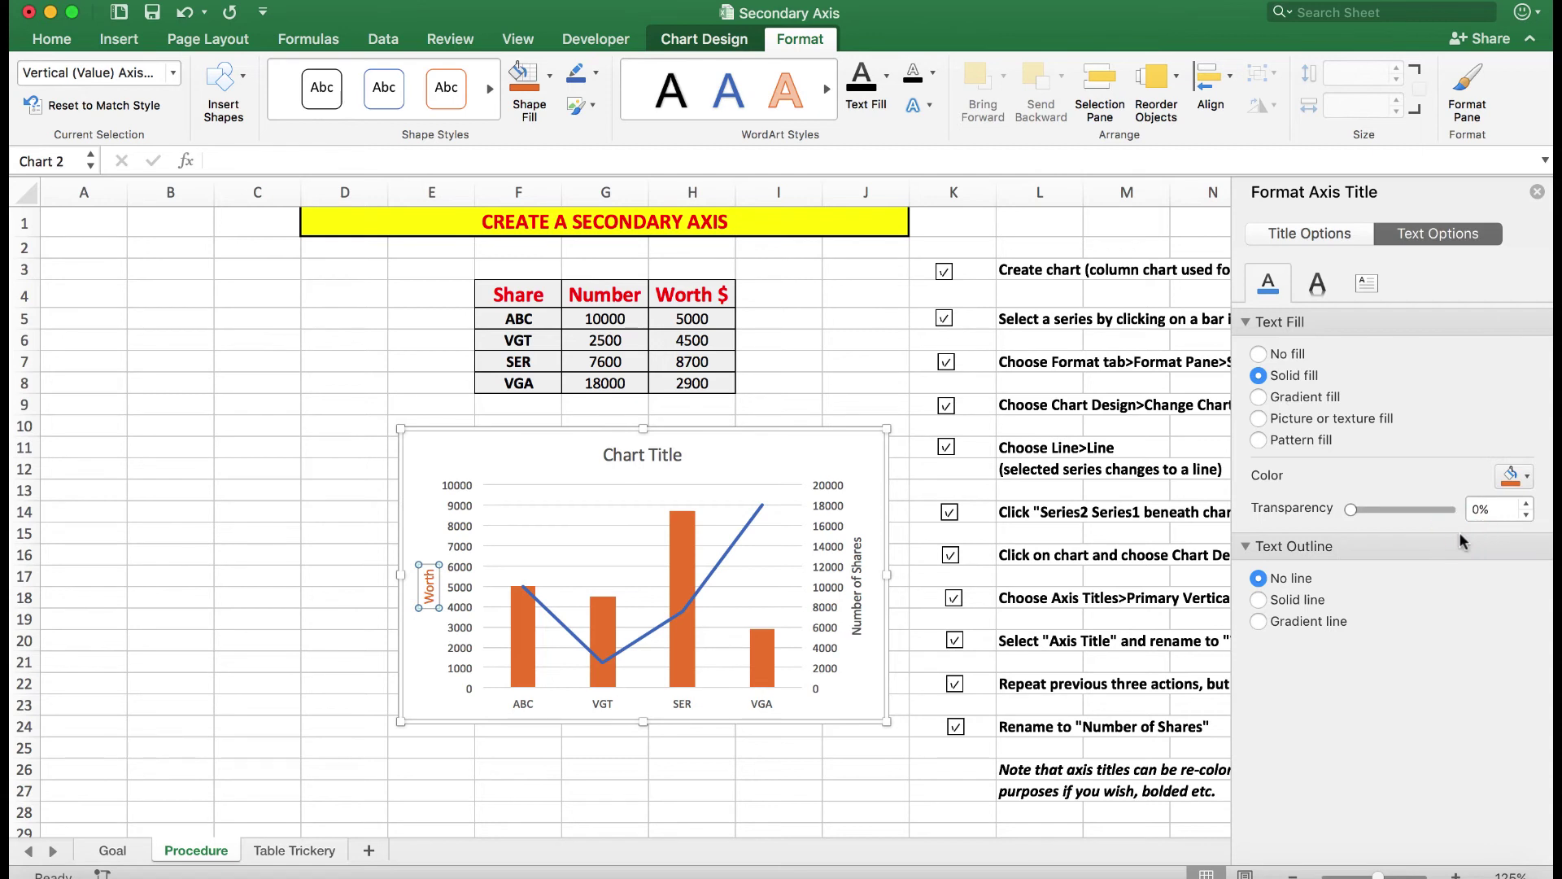
- Make the Number of Shares axis title blue and bold
{"action": "left_click", "coordinate": [861, 590]}
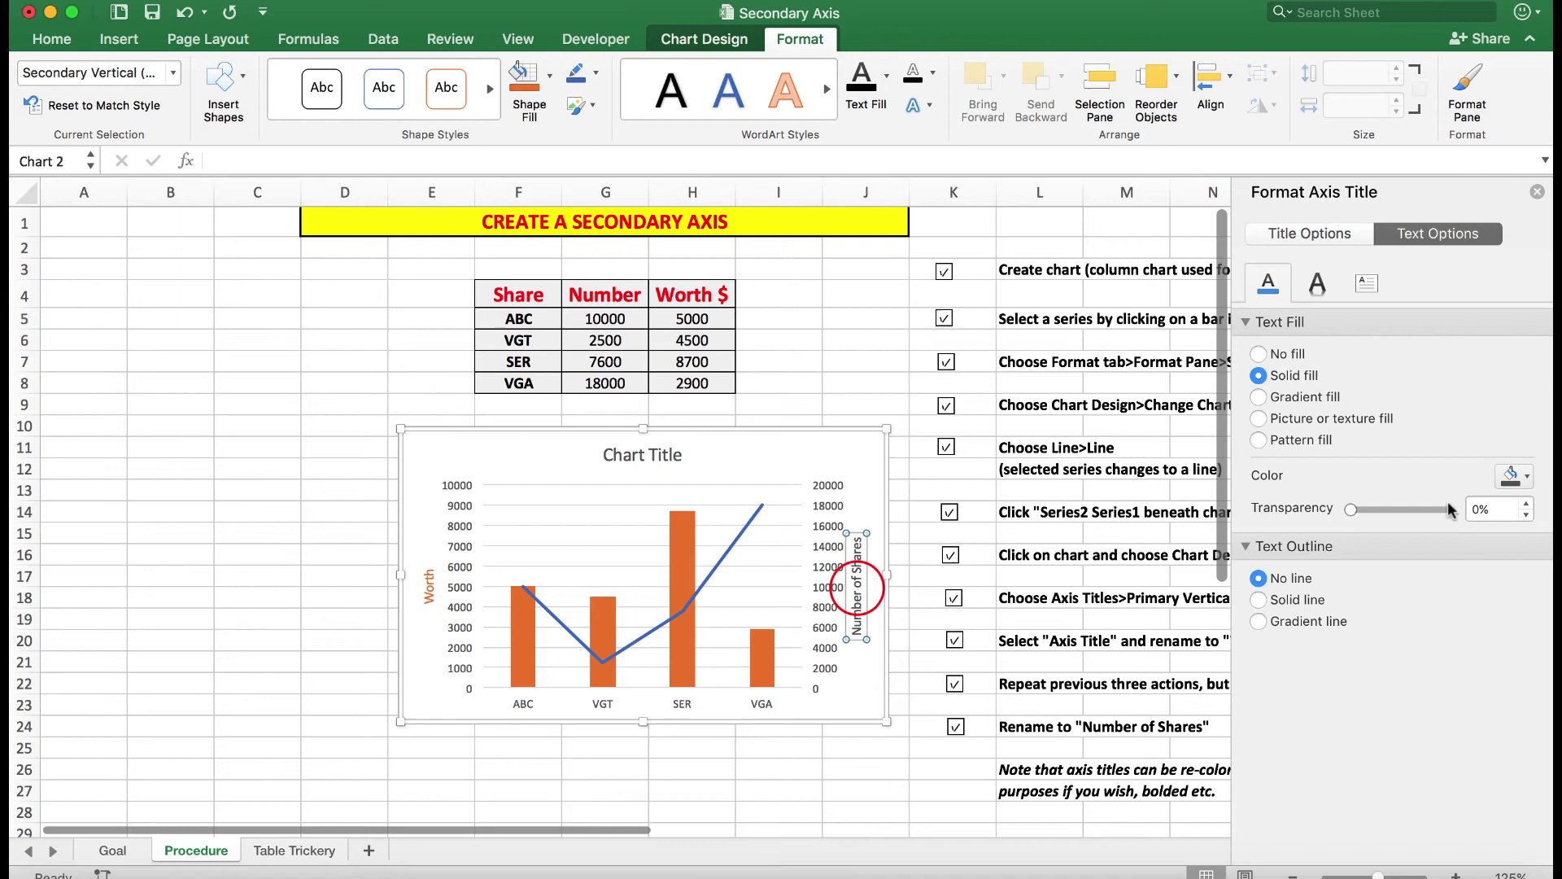
{"action": "left_click", "coordinate": [1527, 476]}
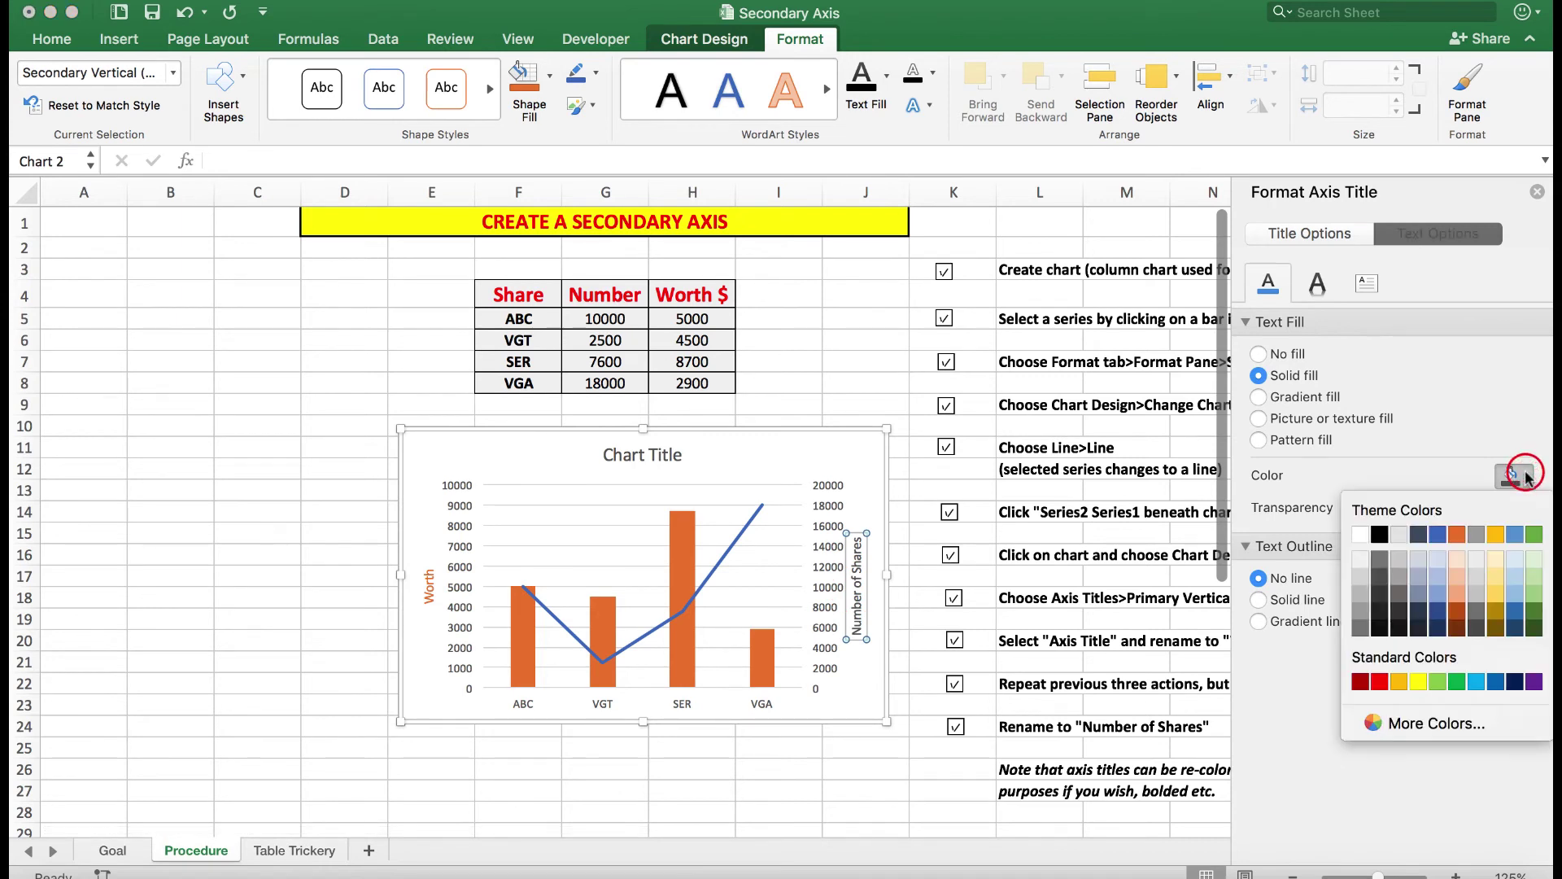
{"action": "left_click", "coordinate": [1439, 534]}
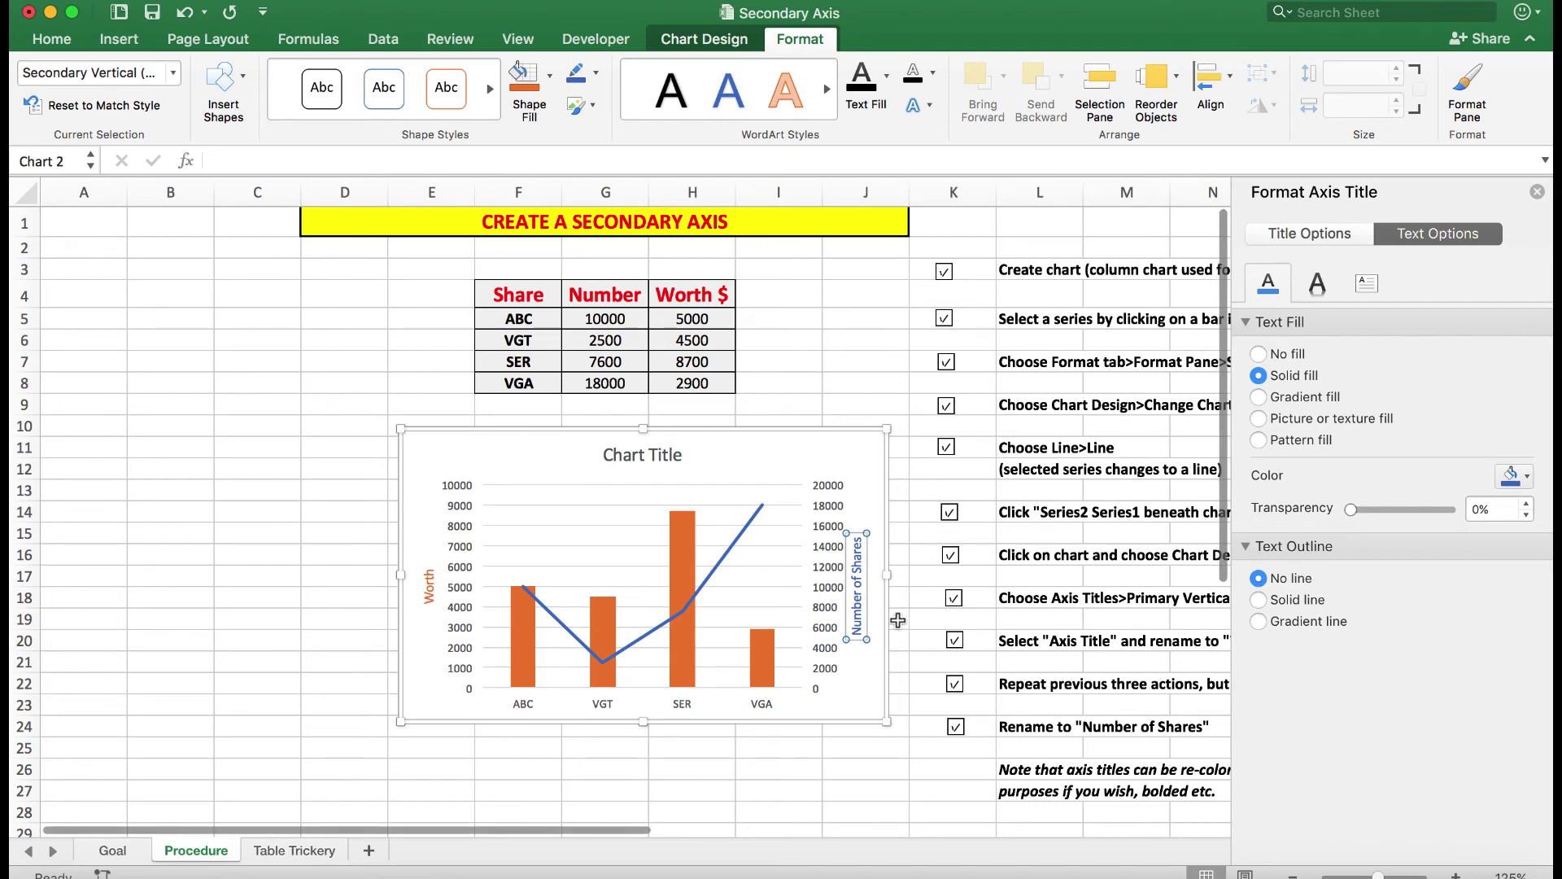
{"action": "left_click", "coordinate": [51, 39]}
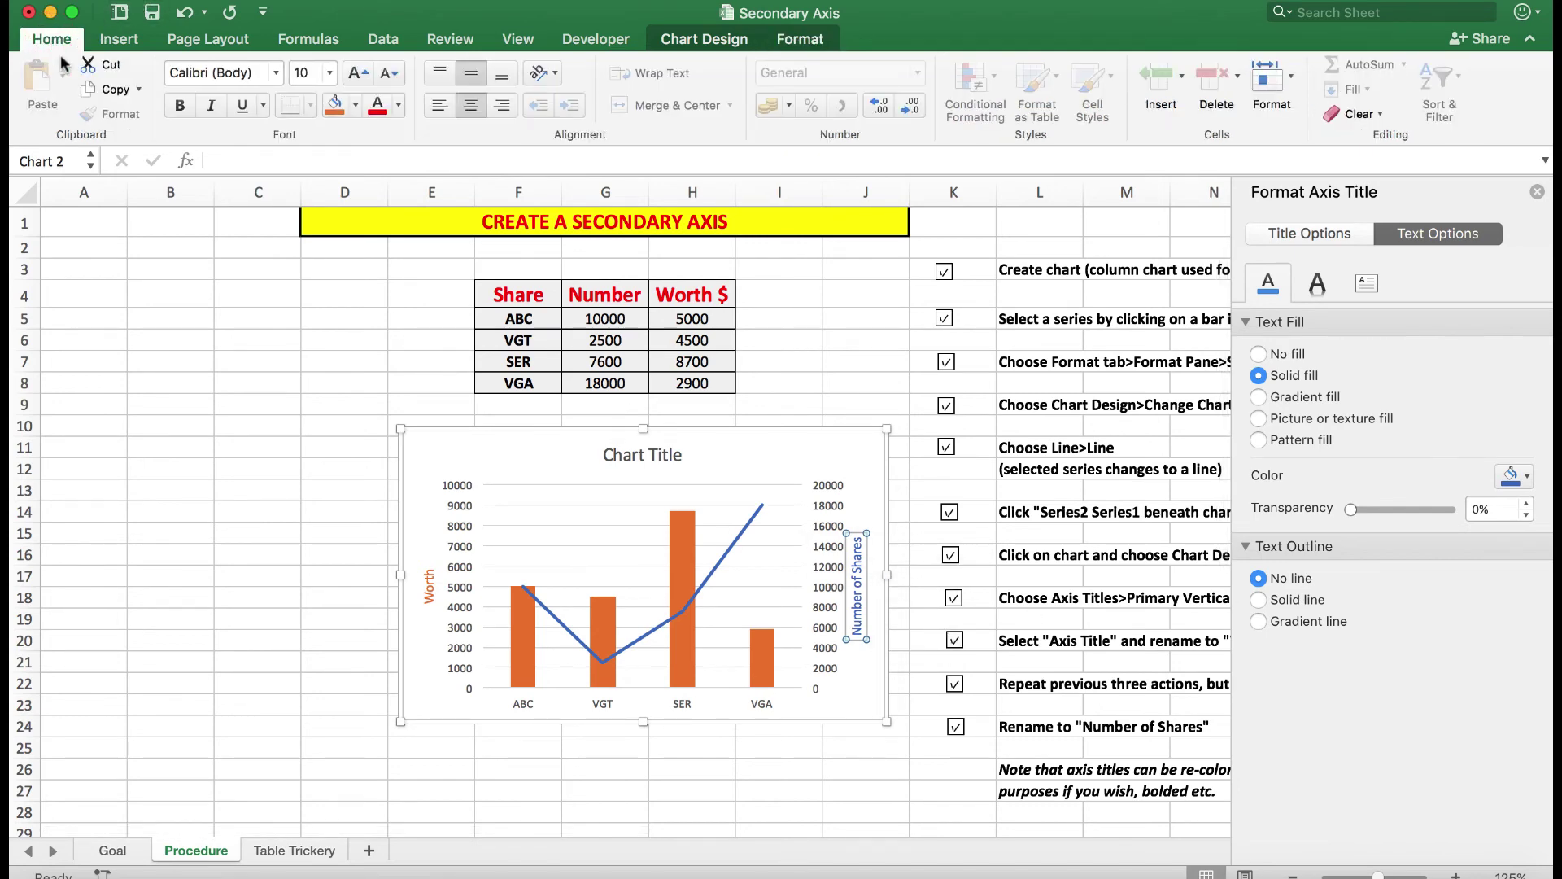
{"action": "left_click", "coordinate": [181, 103]}
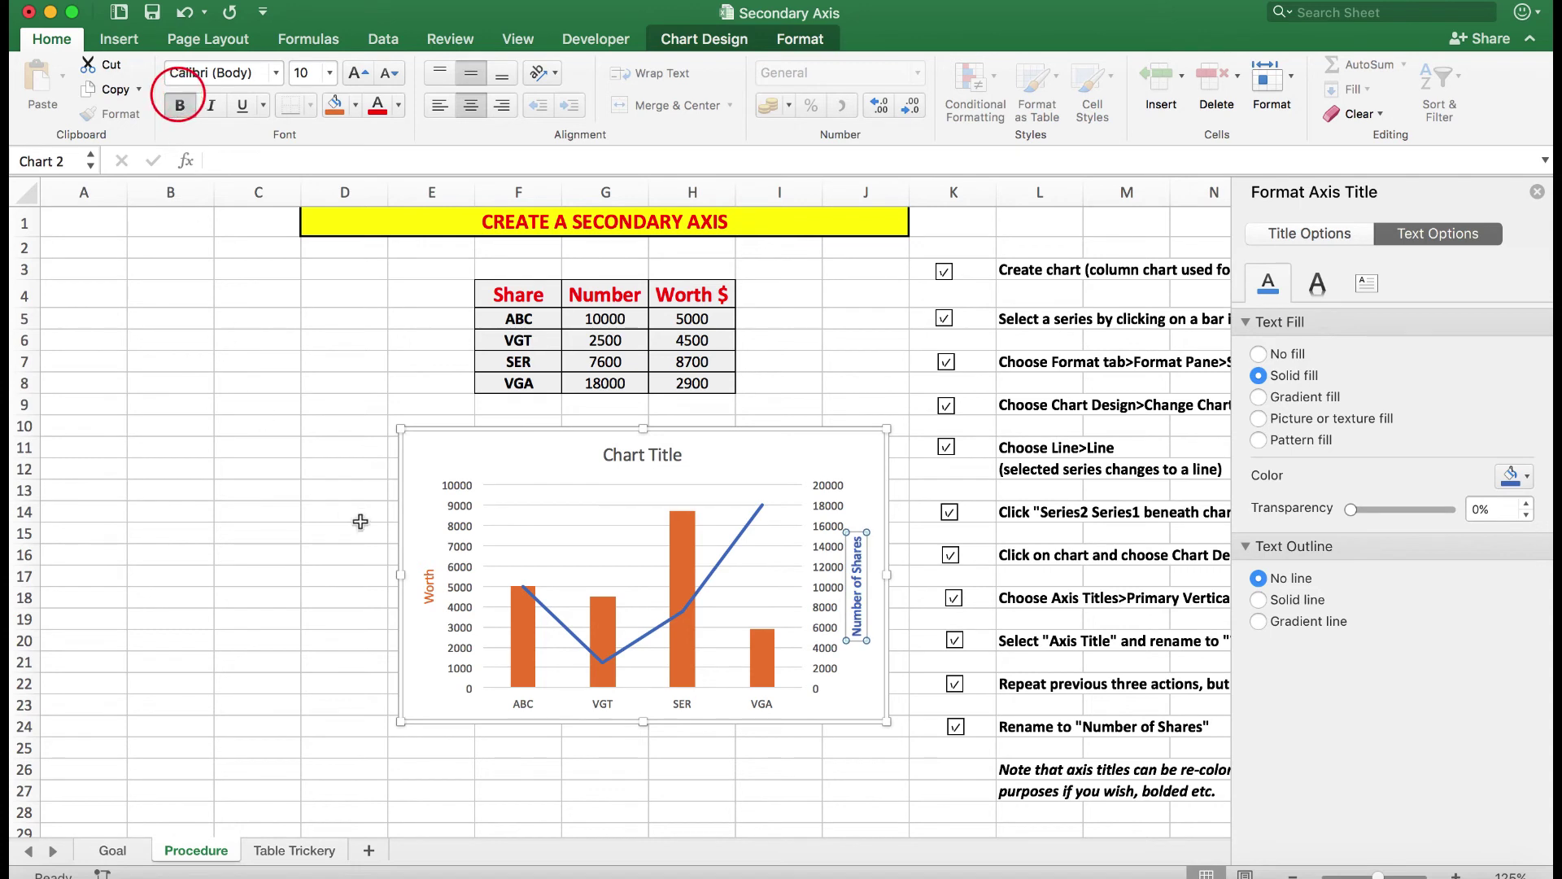
- Bold the Worth axis title, then deselect the chart and close the formatting pane
{"action": "left_click", "coordinate": [428, 581]}
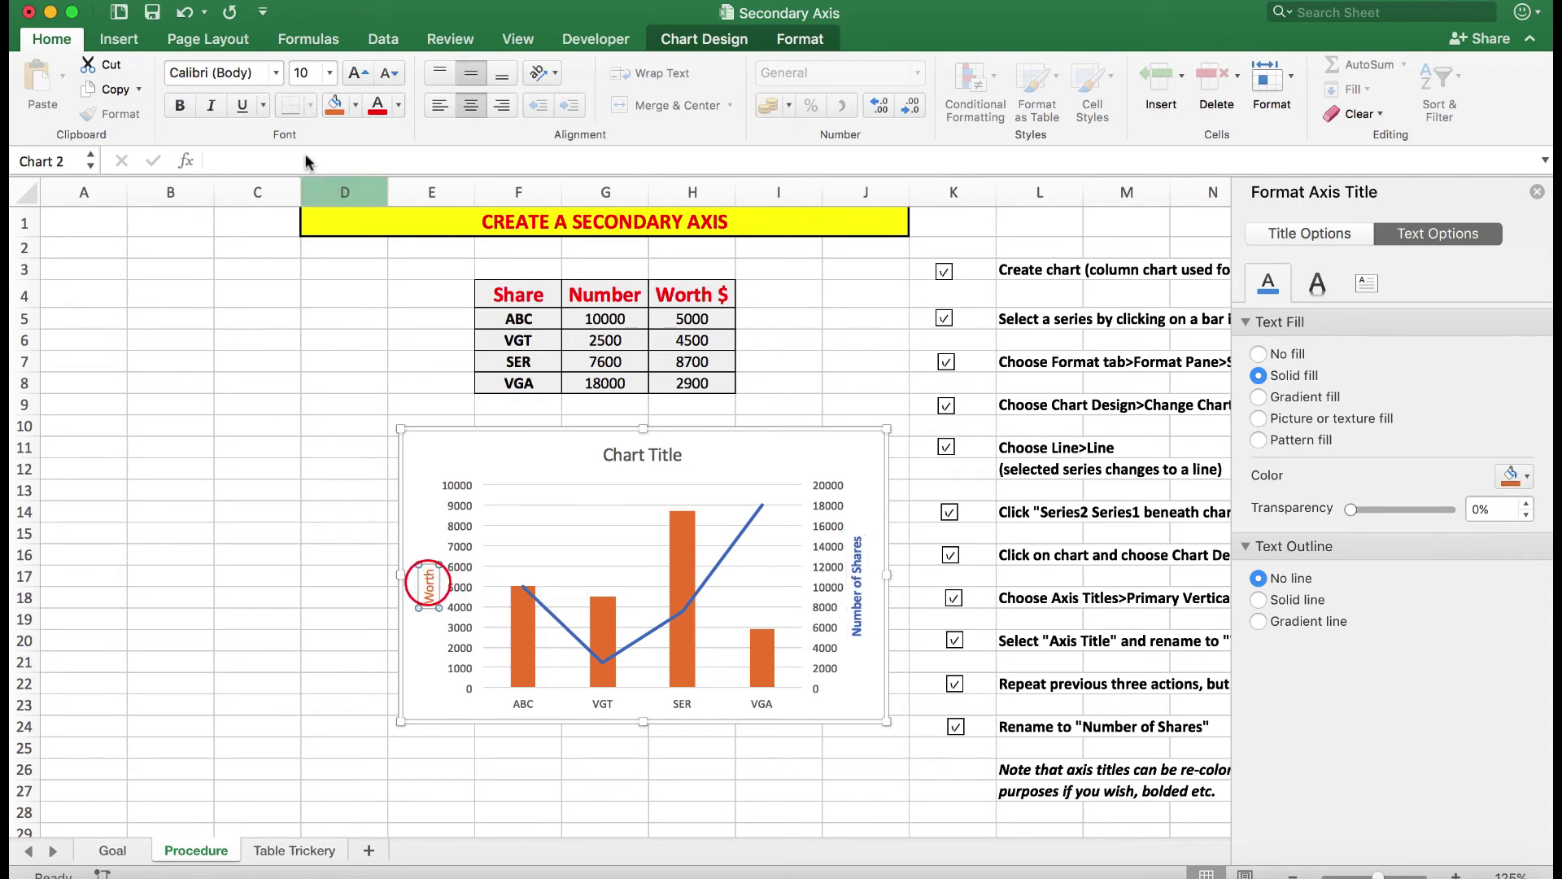
{"action": "left_click", "coordinate": [180, 106]}
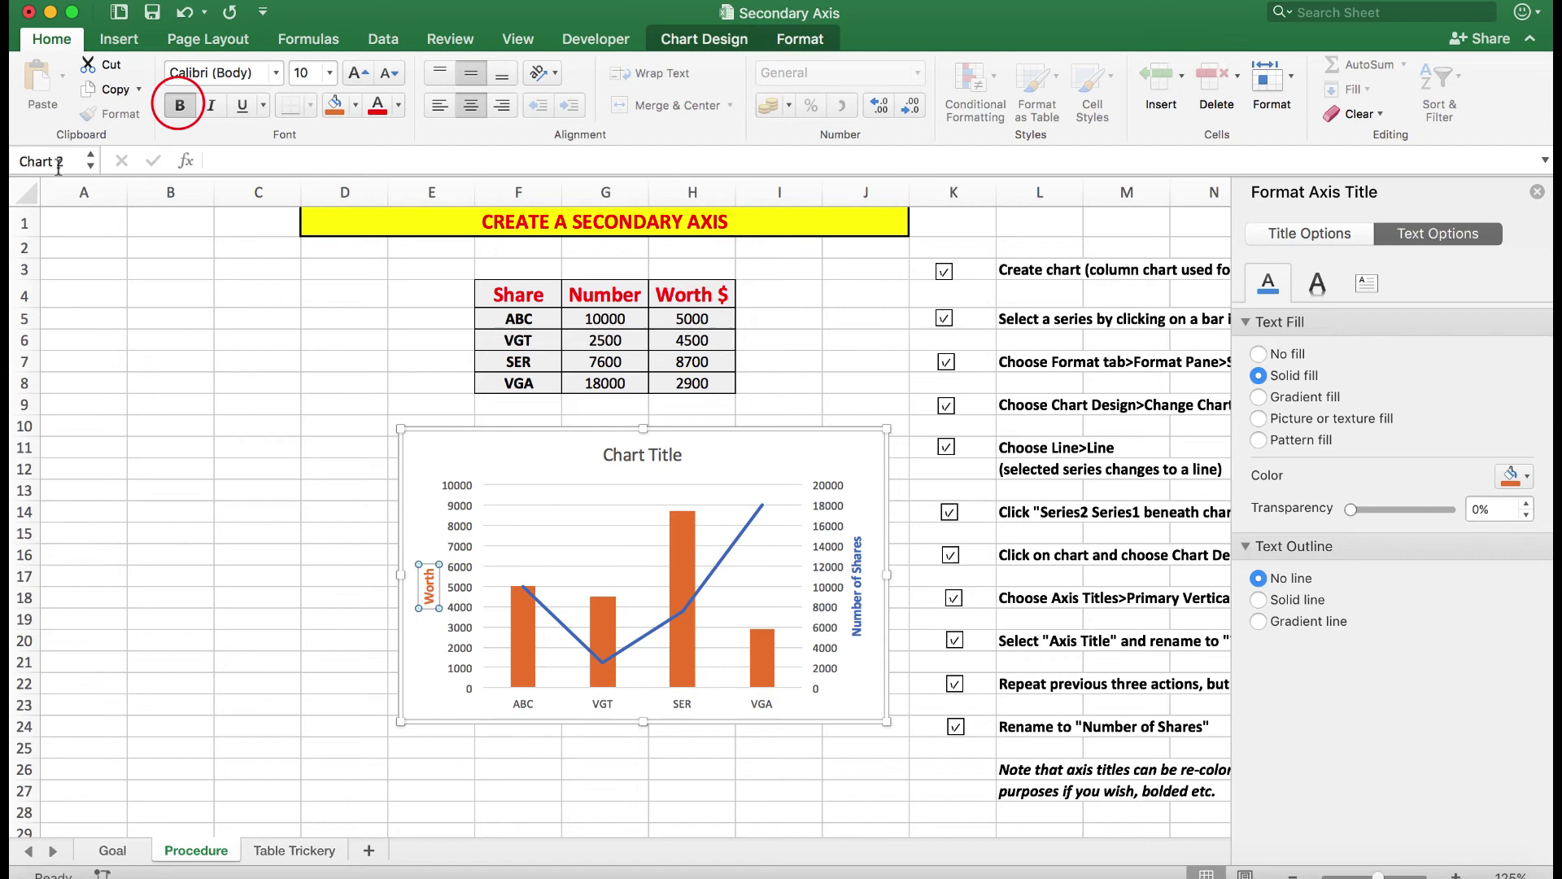
{"action": "left_click", "coordinate": [73, 234]}
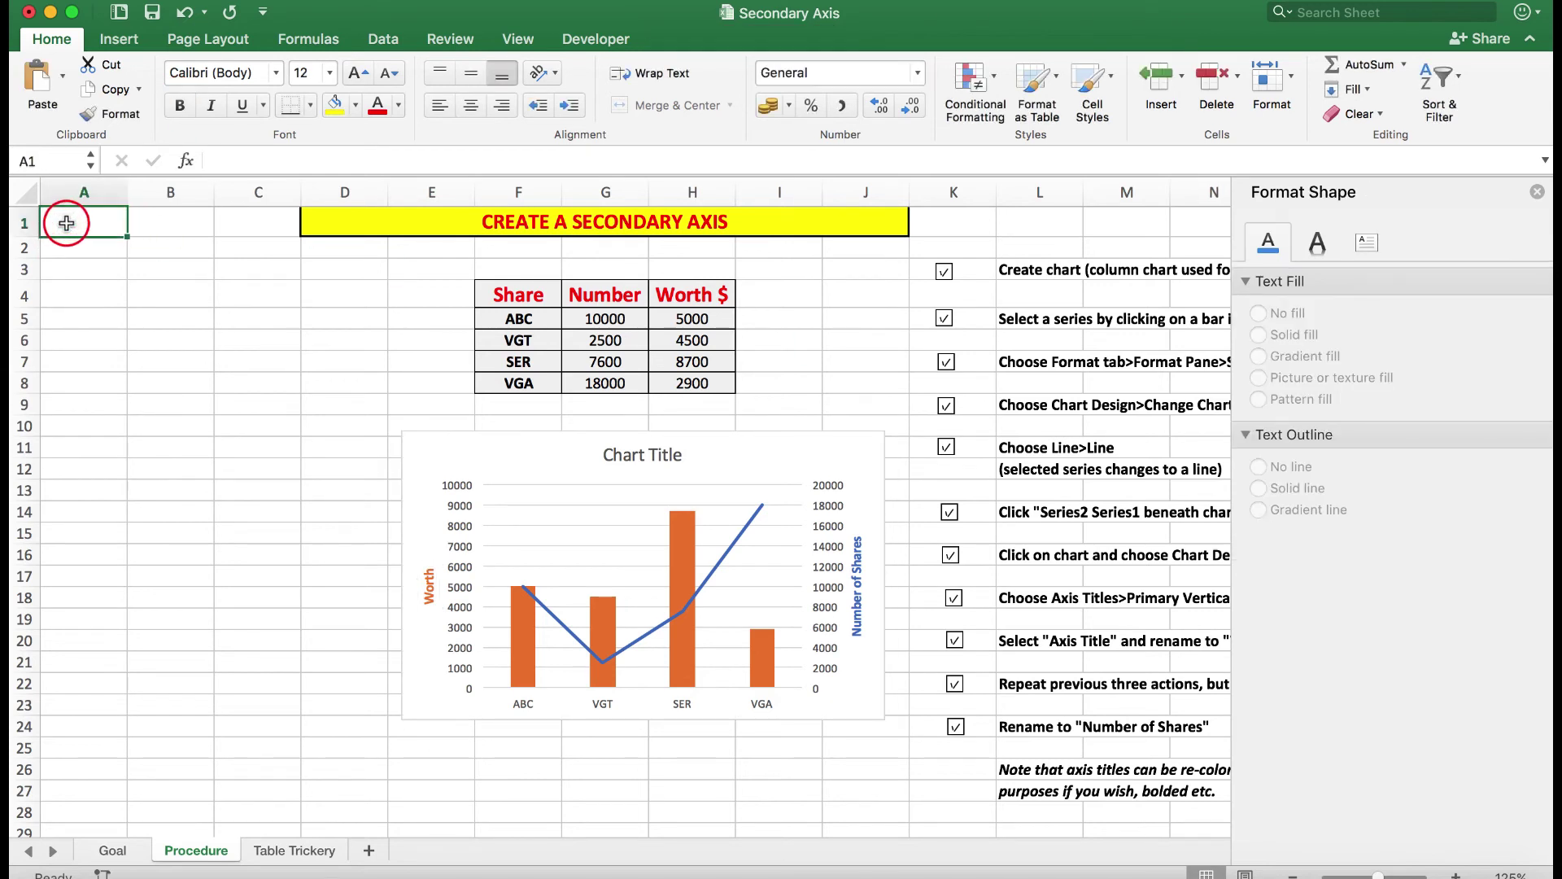
{"action": "left_click", "coordinate": [1535, 192]}
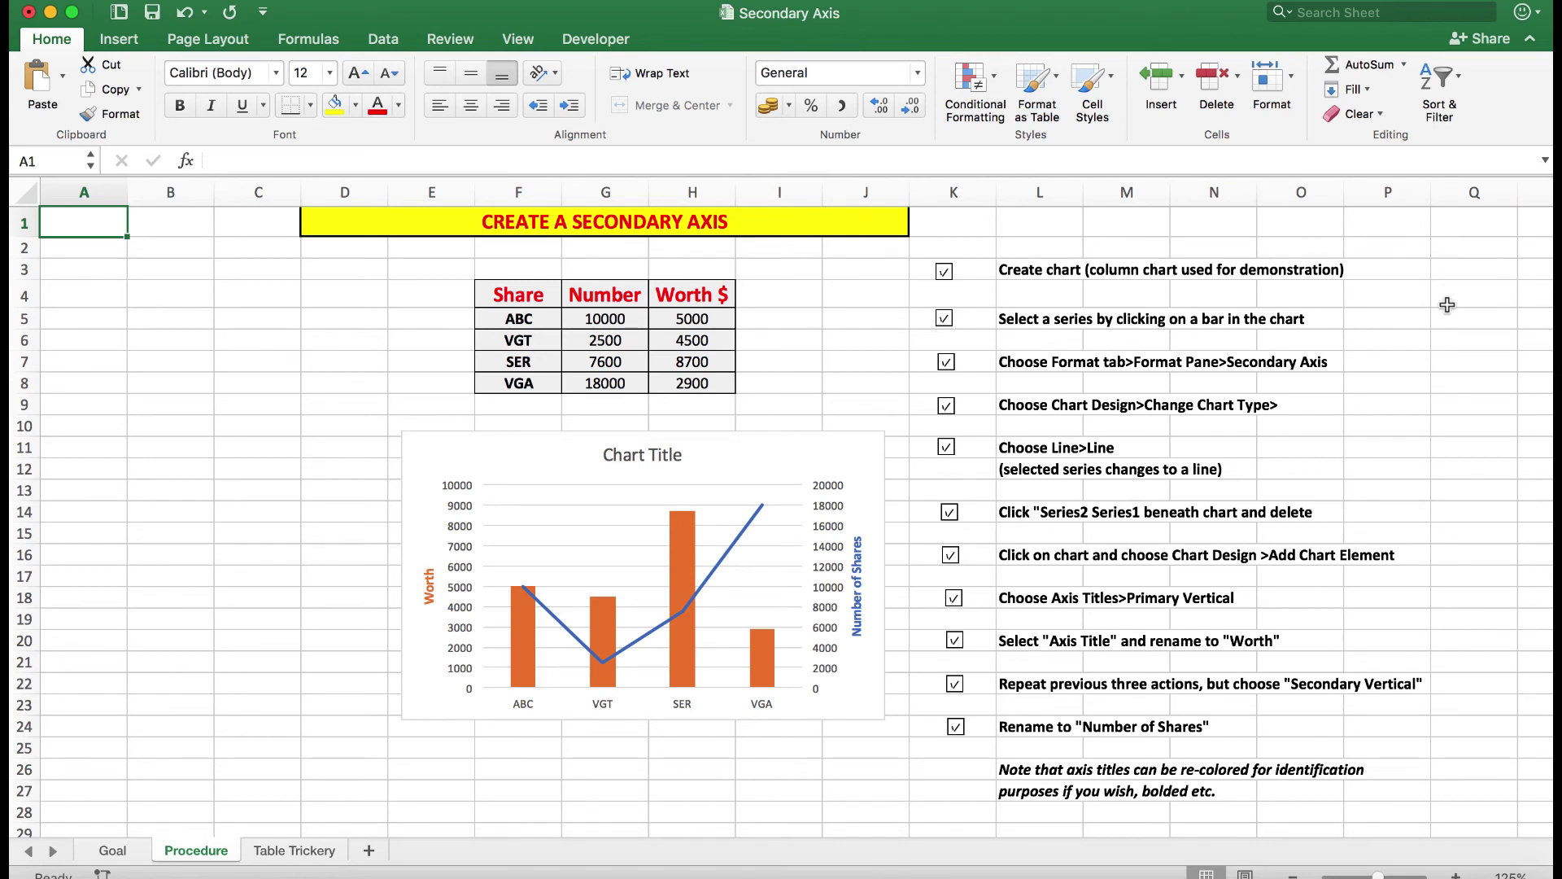
{"action": "mouse_move", "coordinate": [774, 669]}
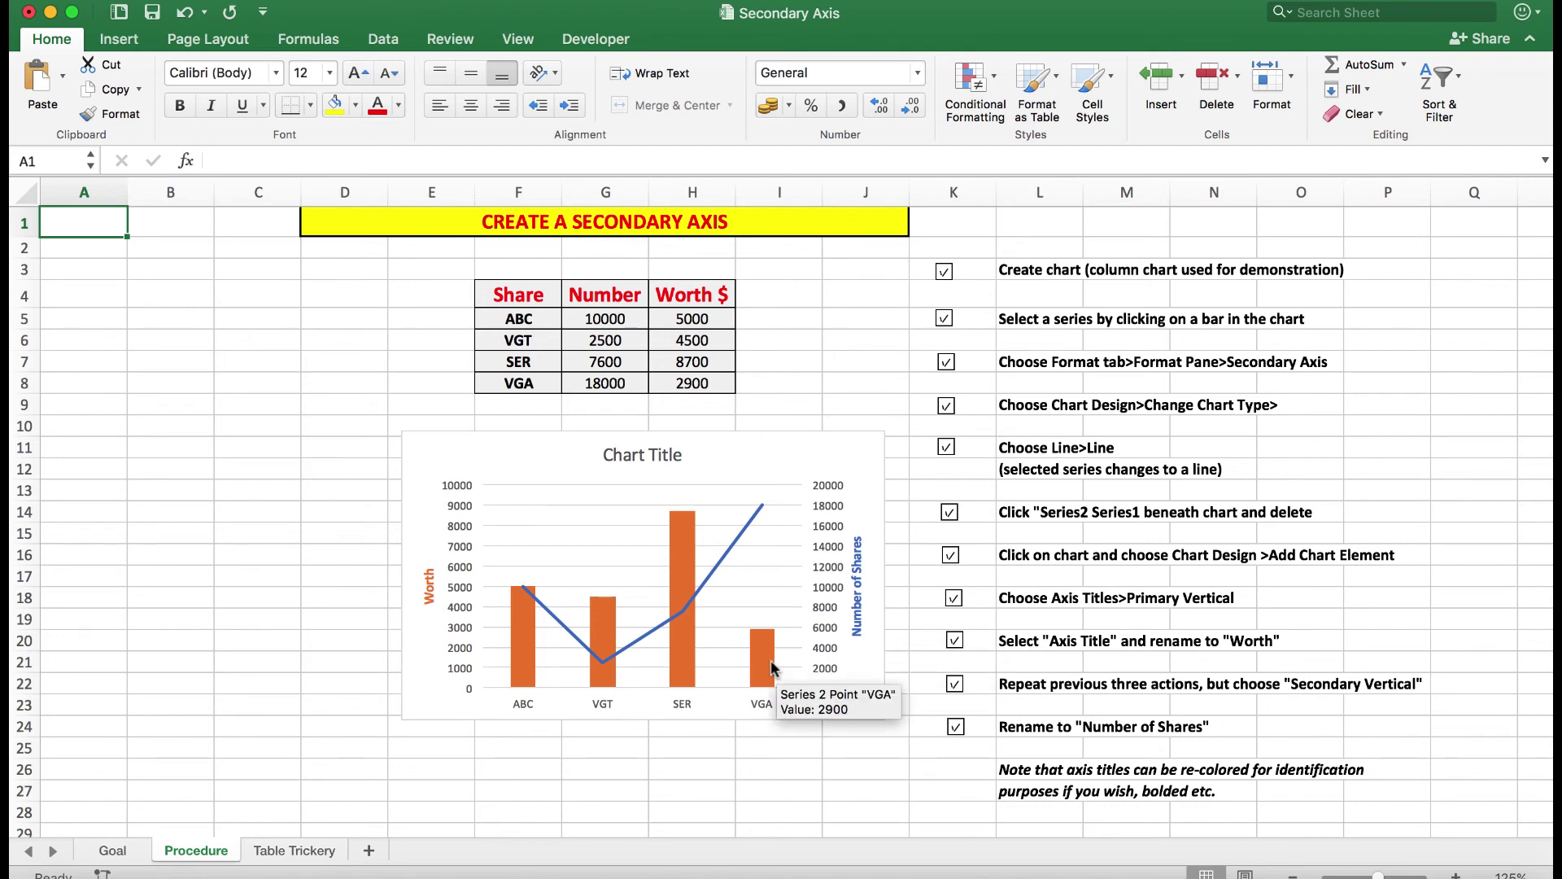
{"action": "mouse_move", "coordinate": [763, 508]}
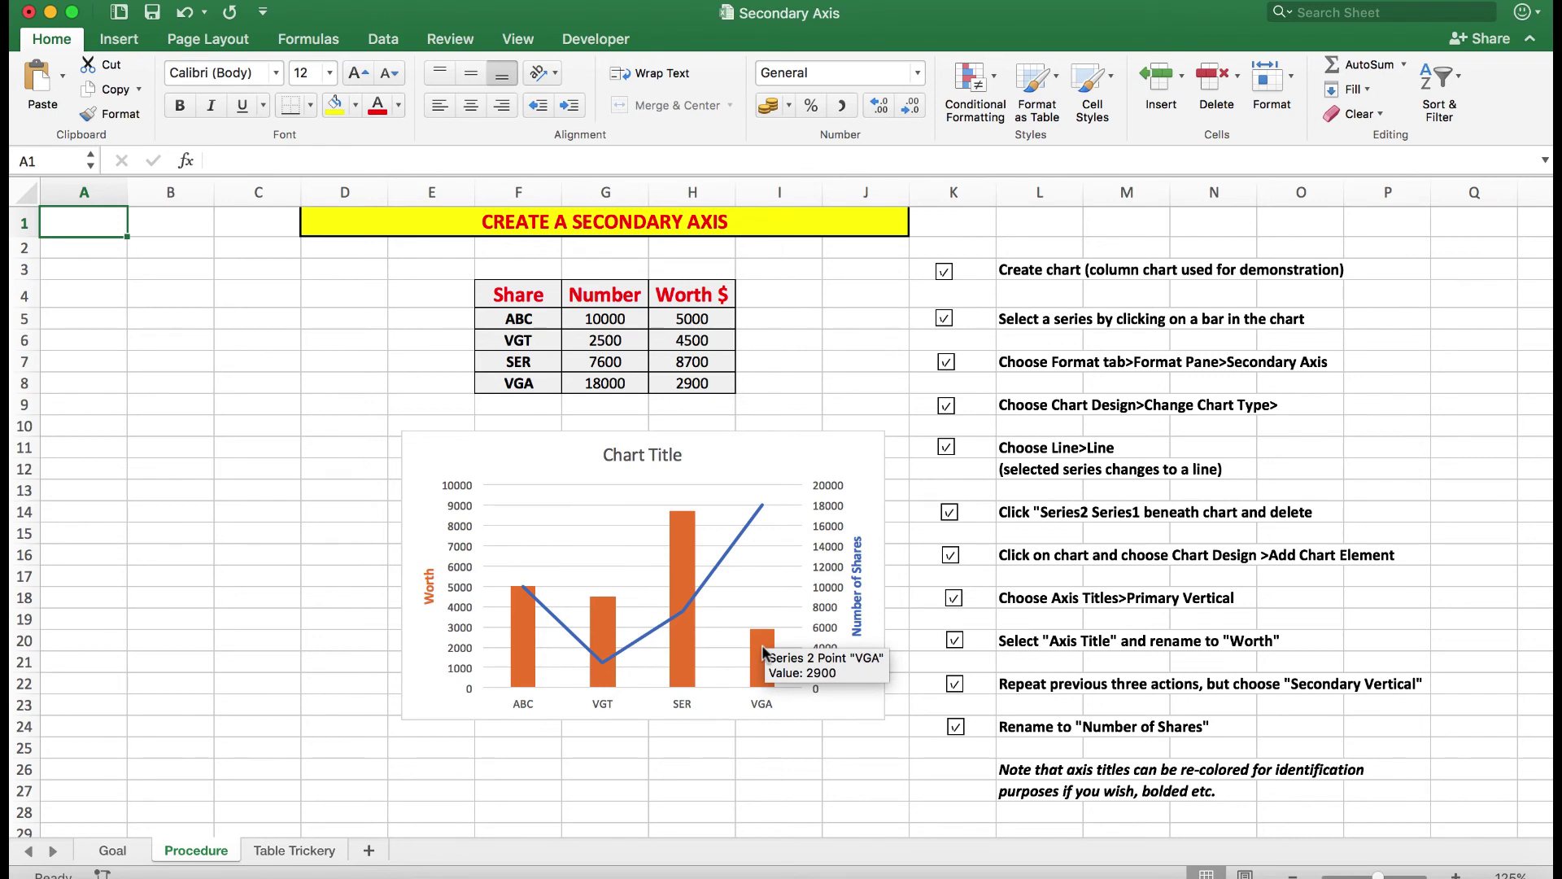
- On the Table Trickery sheet, convert the share data F4:H8 into a table with headers
{"action": "left_click", "coordinate": [293, 850]}
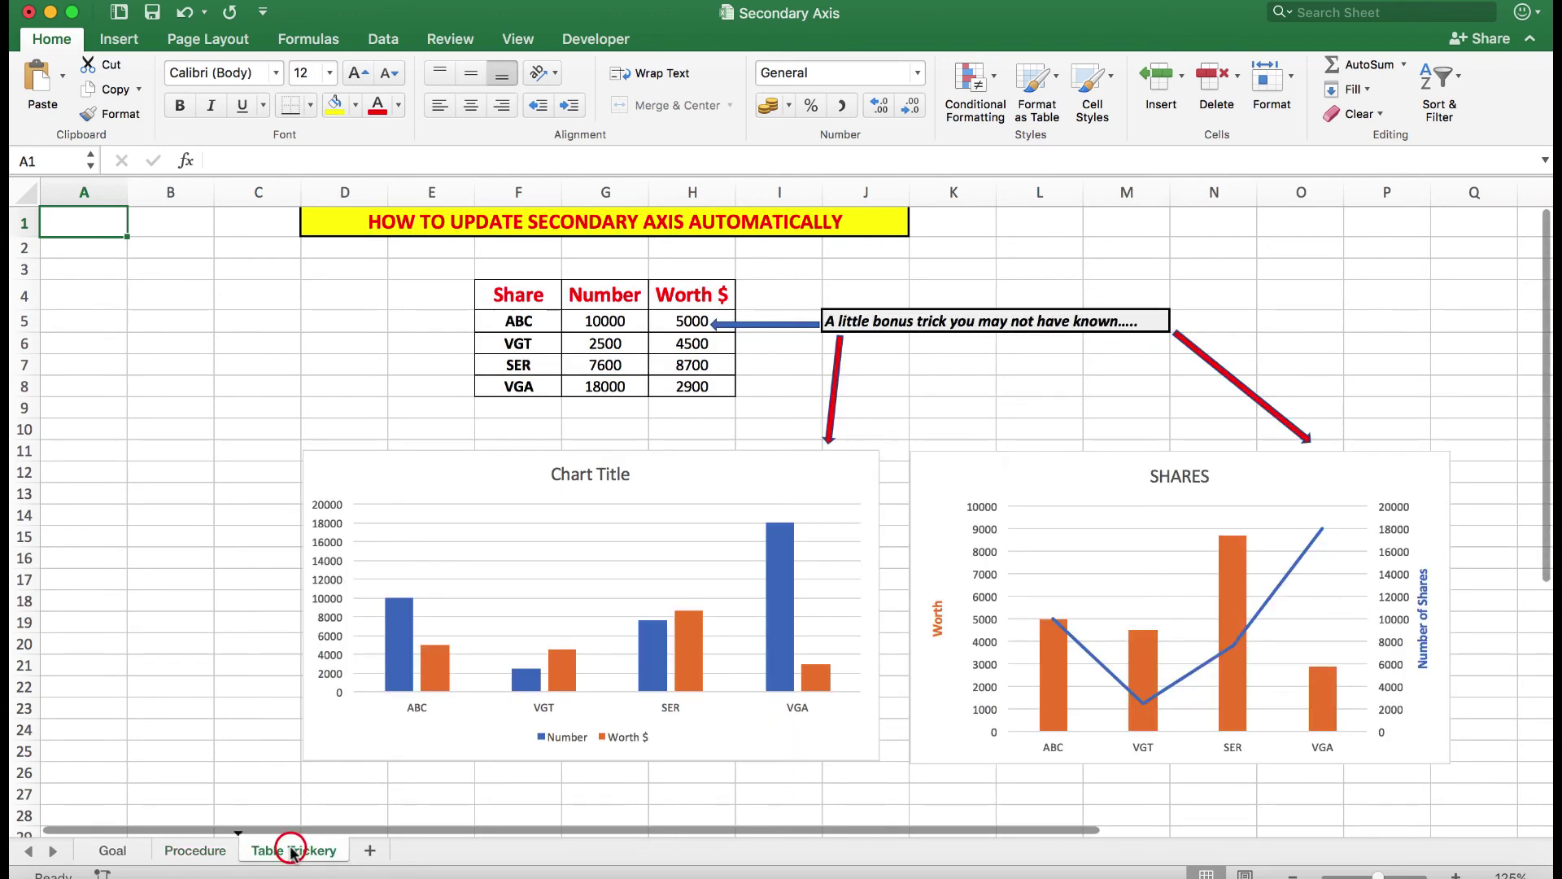
{"action": "left_click", "coordinate": [609, 342]}
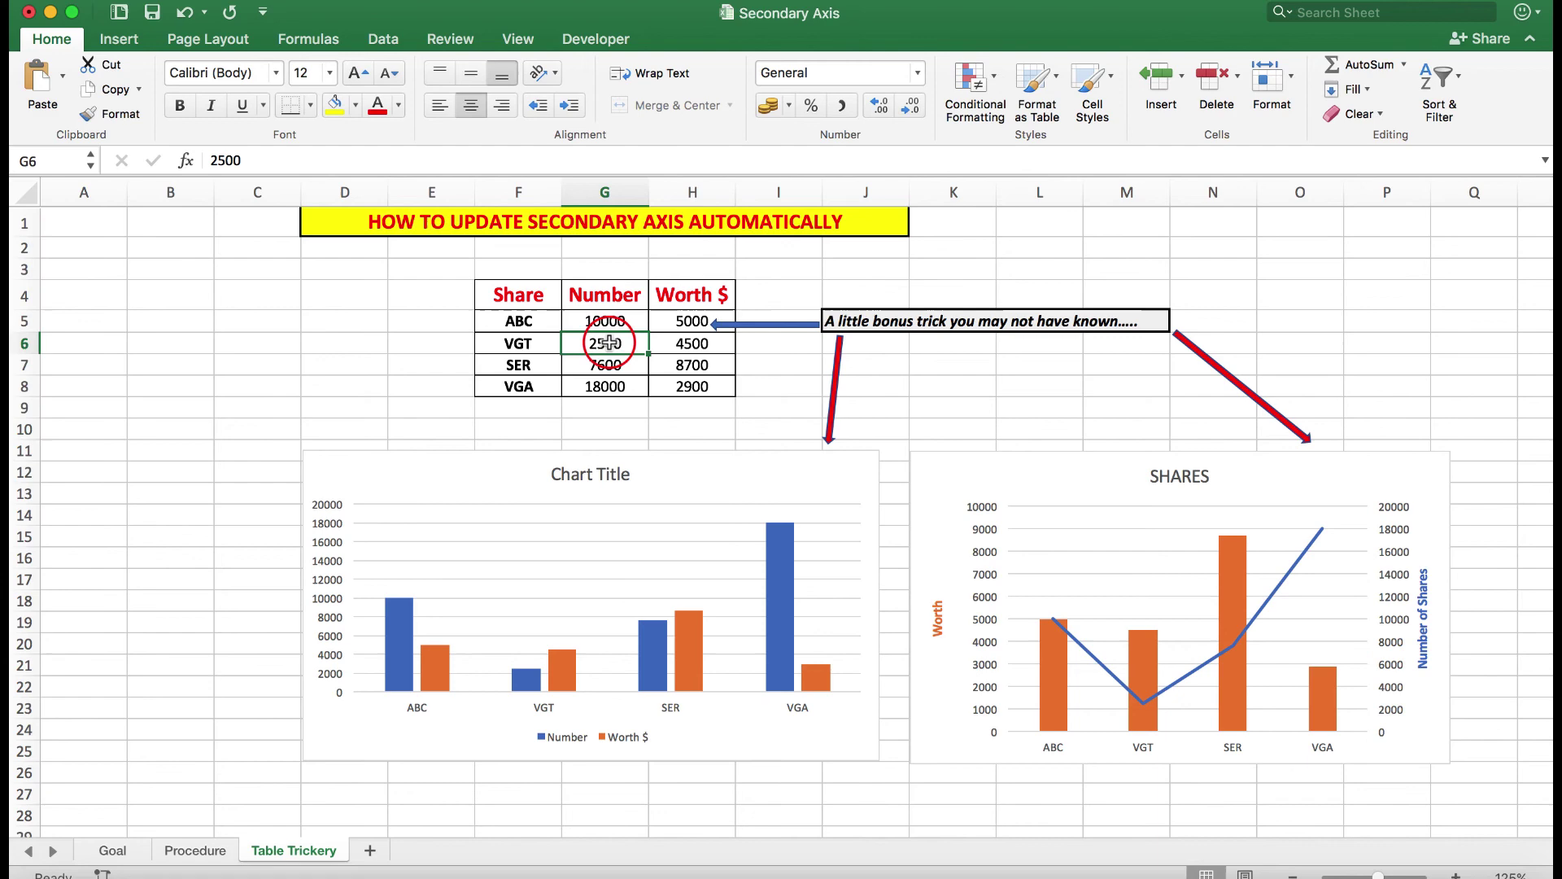
{"action": "left_click", "coordinate": [119, 39]}
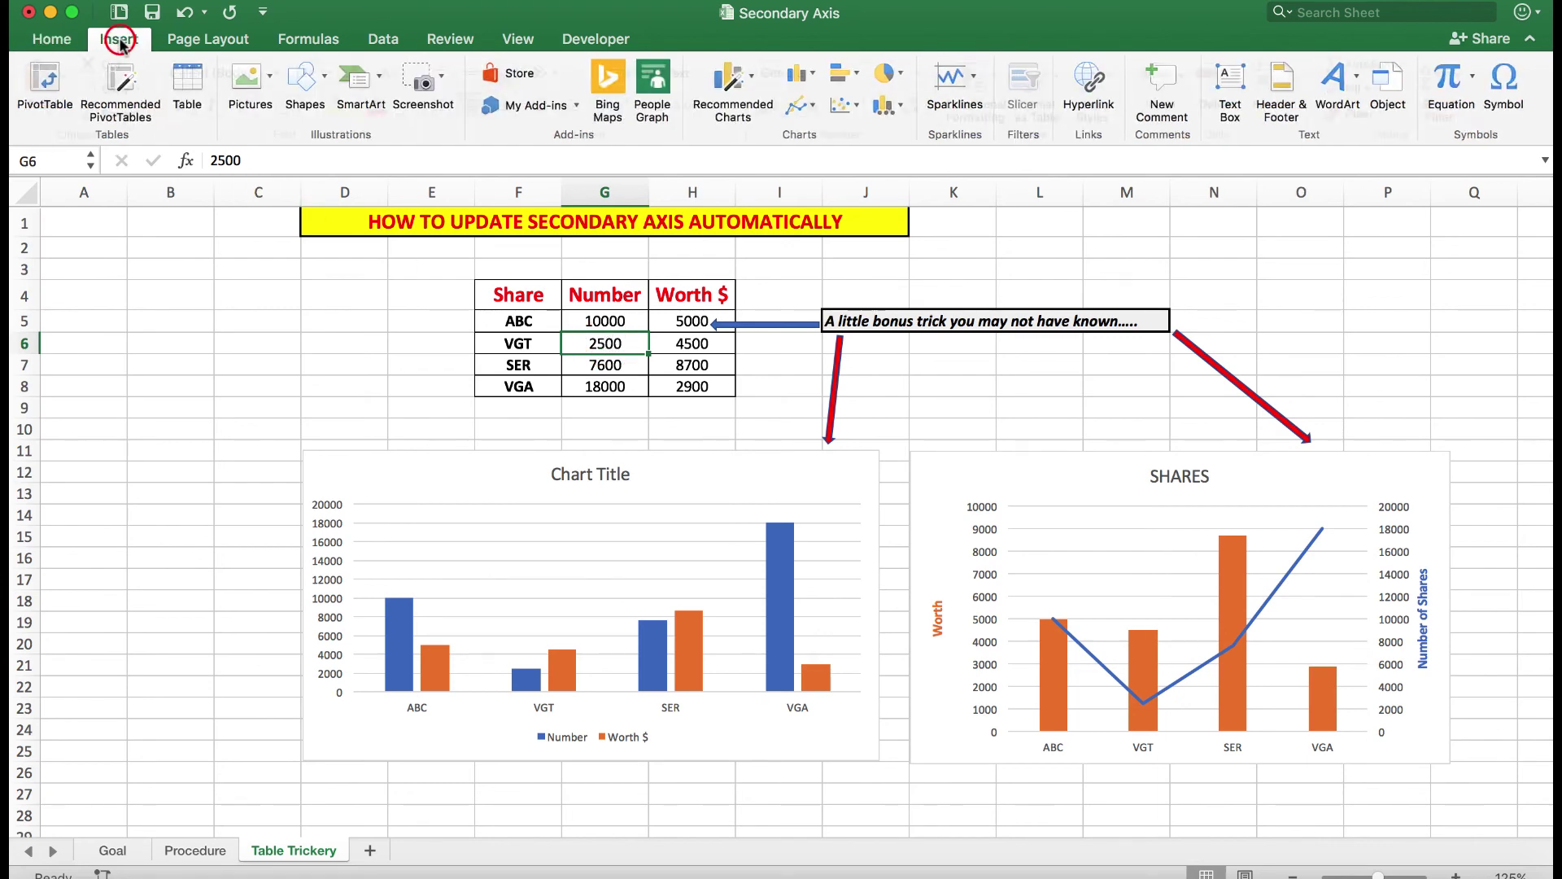
{"action": "left_click", "coordinate": [188, 83]}
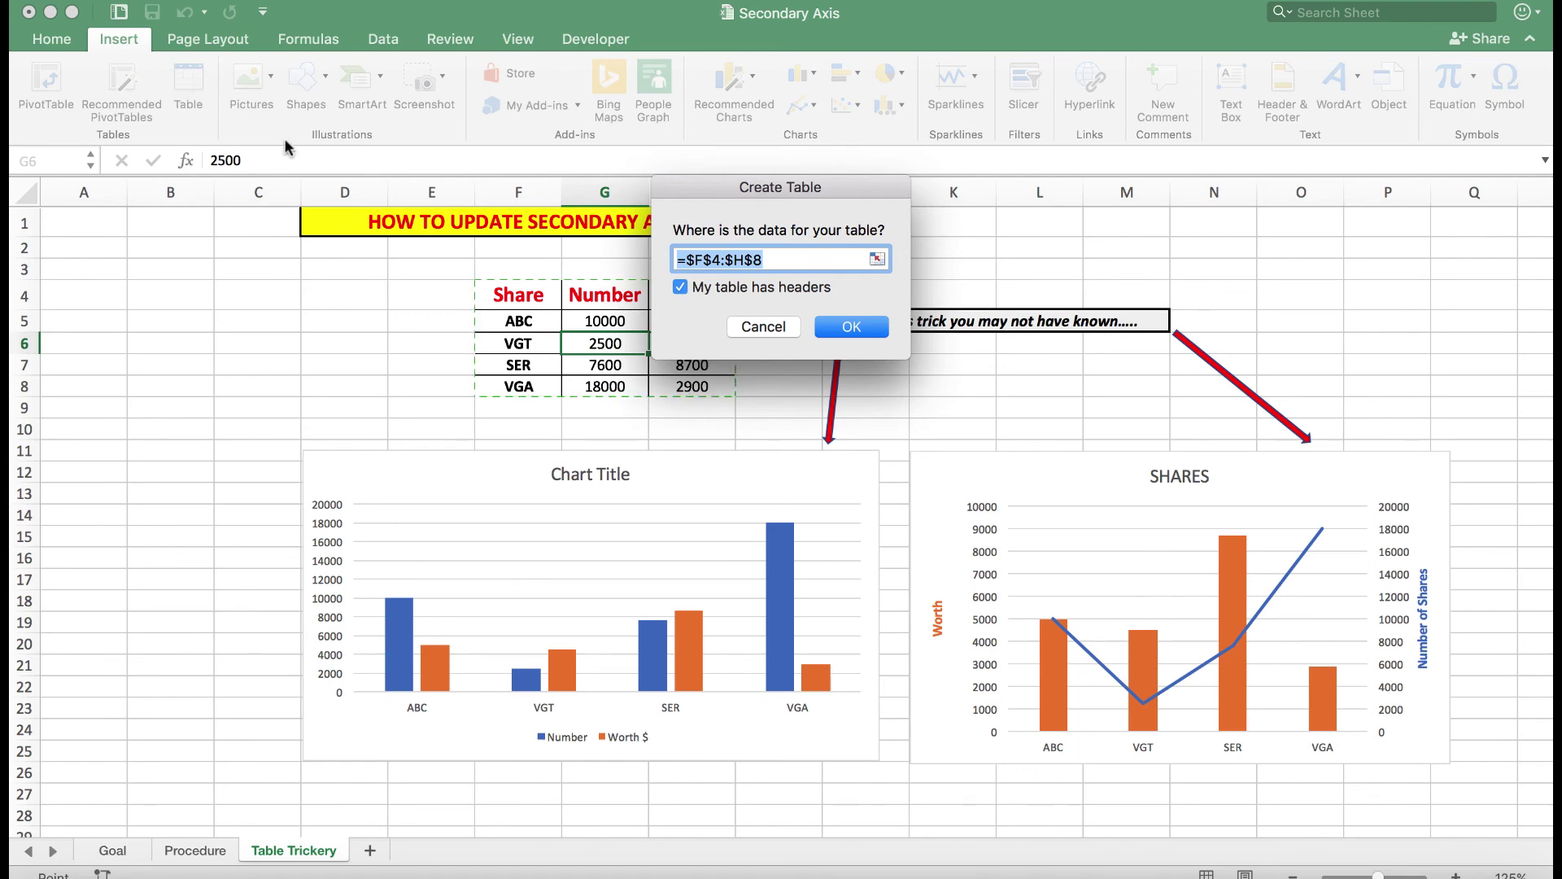
{"action": "left_click", "coordinate": [846, 327]}
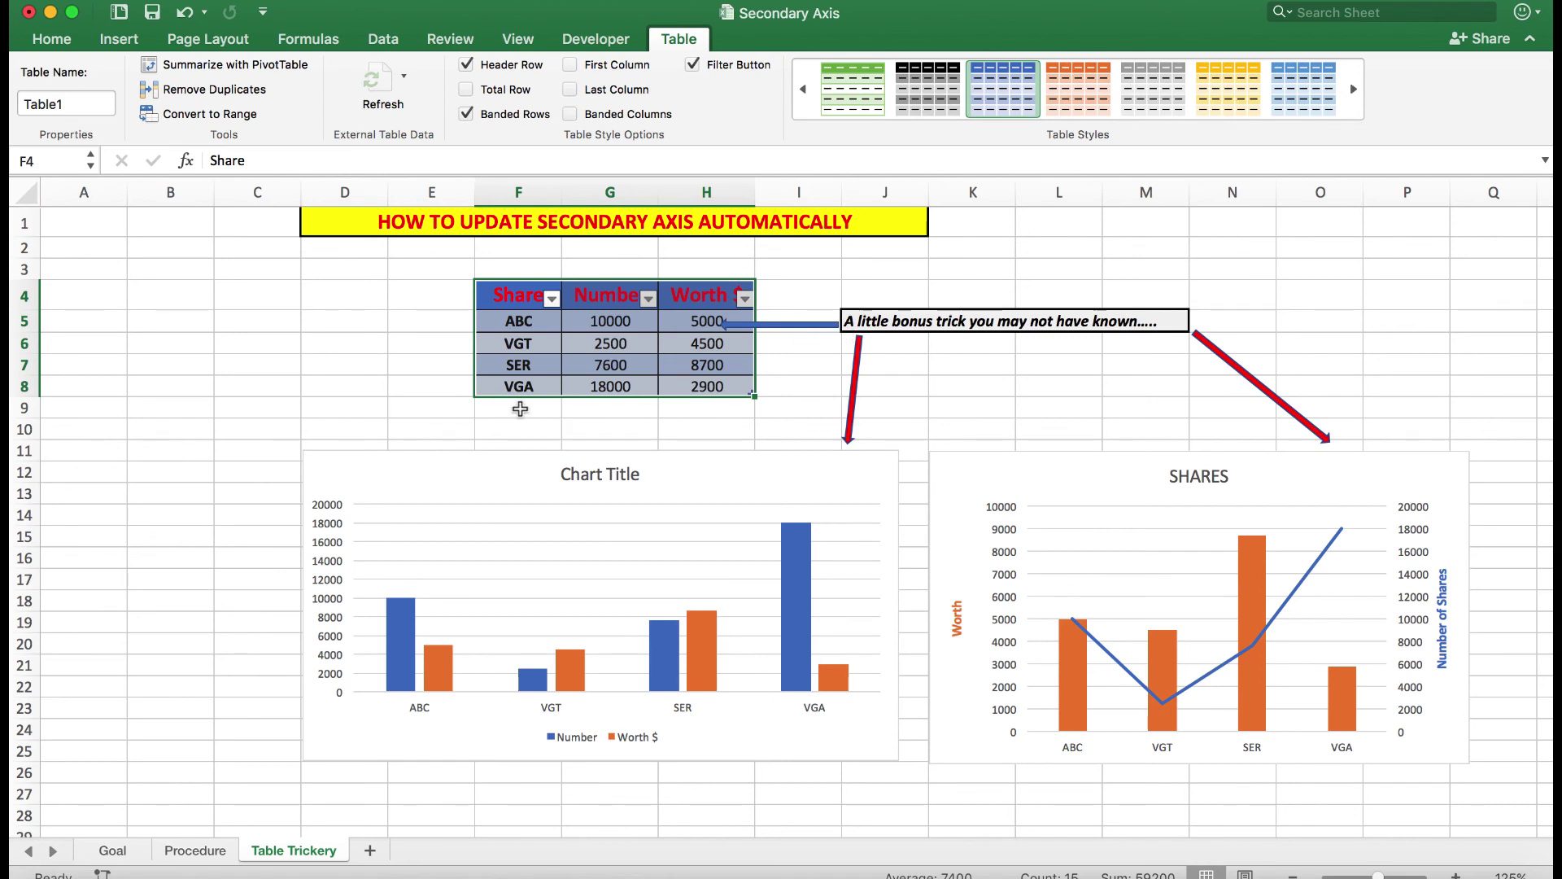
- Add a GBH row below the table with Number 20000 and Worth 25000
{"action": "left_click", "coordinate": [520, 409]}
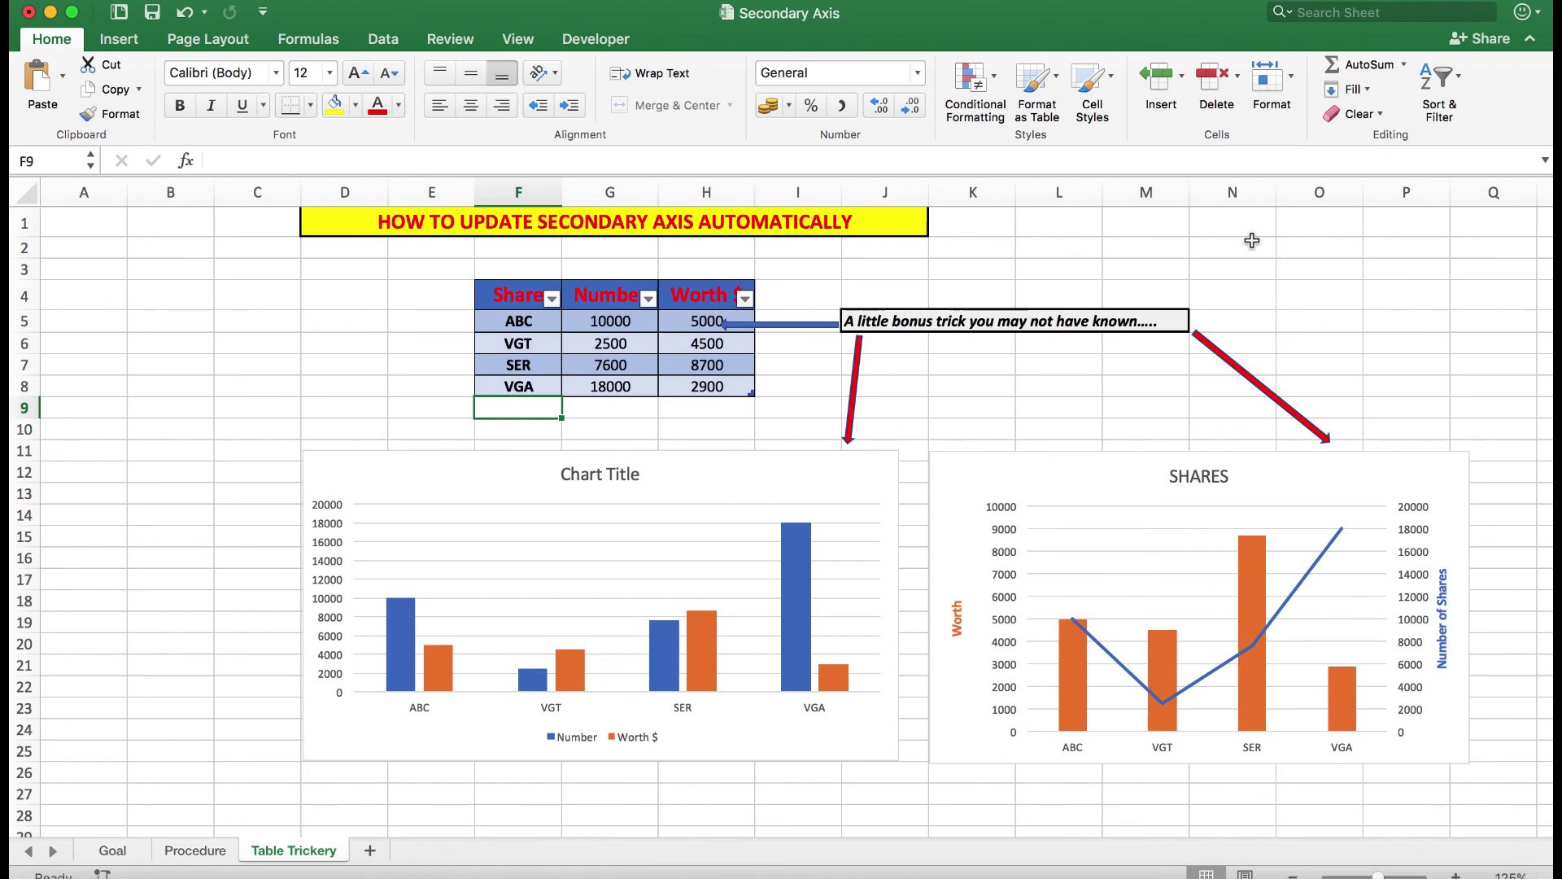
{"action": "type", "text": "GBH"}
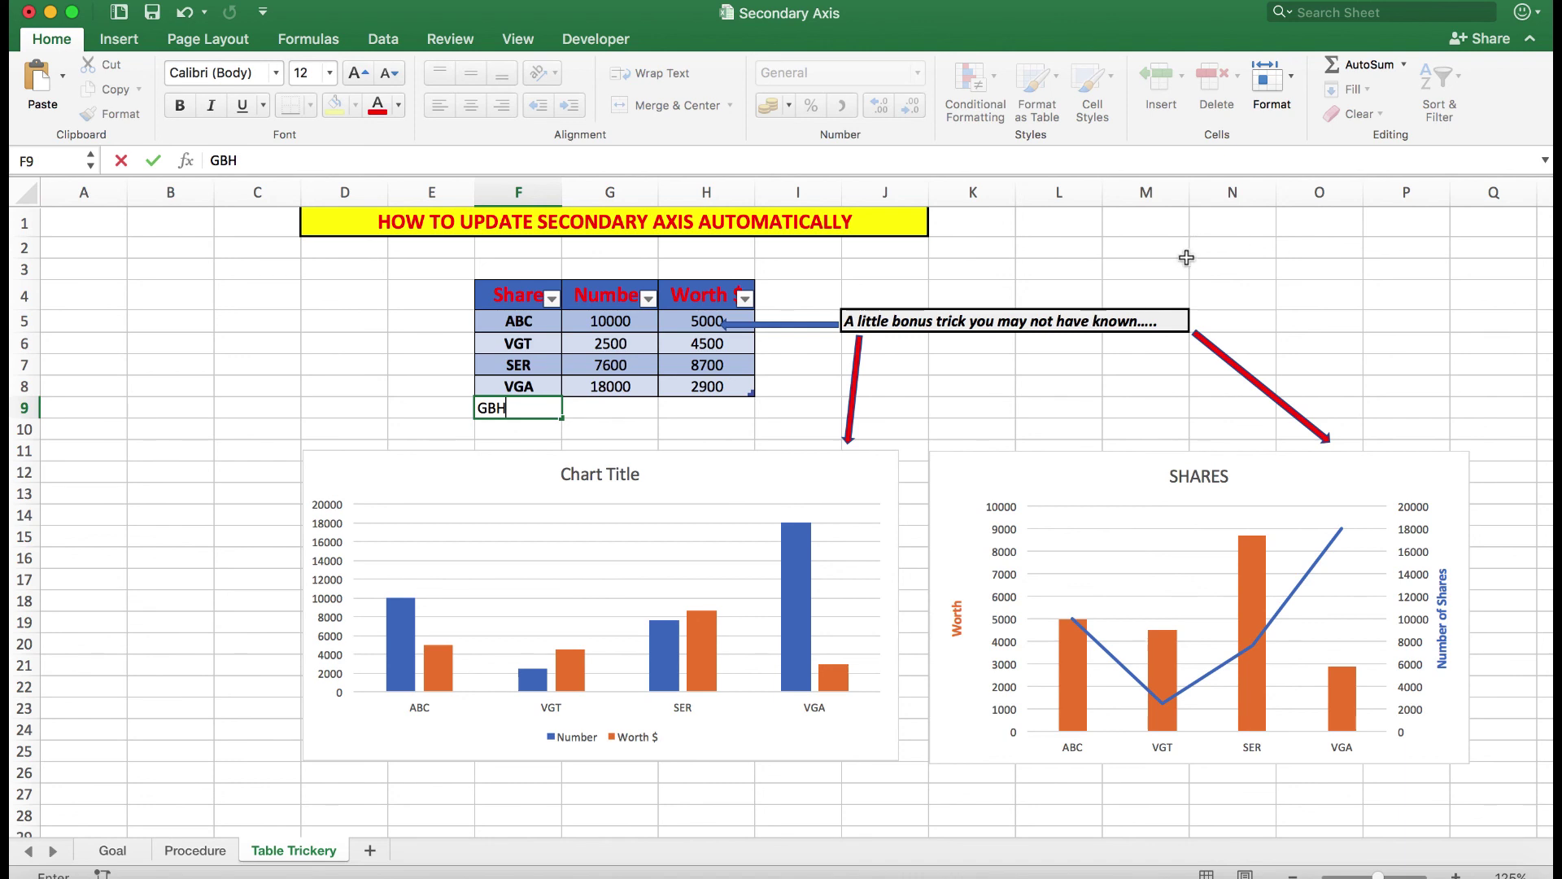
{"action": "left_click", "coordinate": [632, 400]}
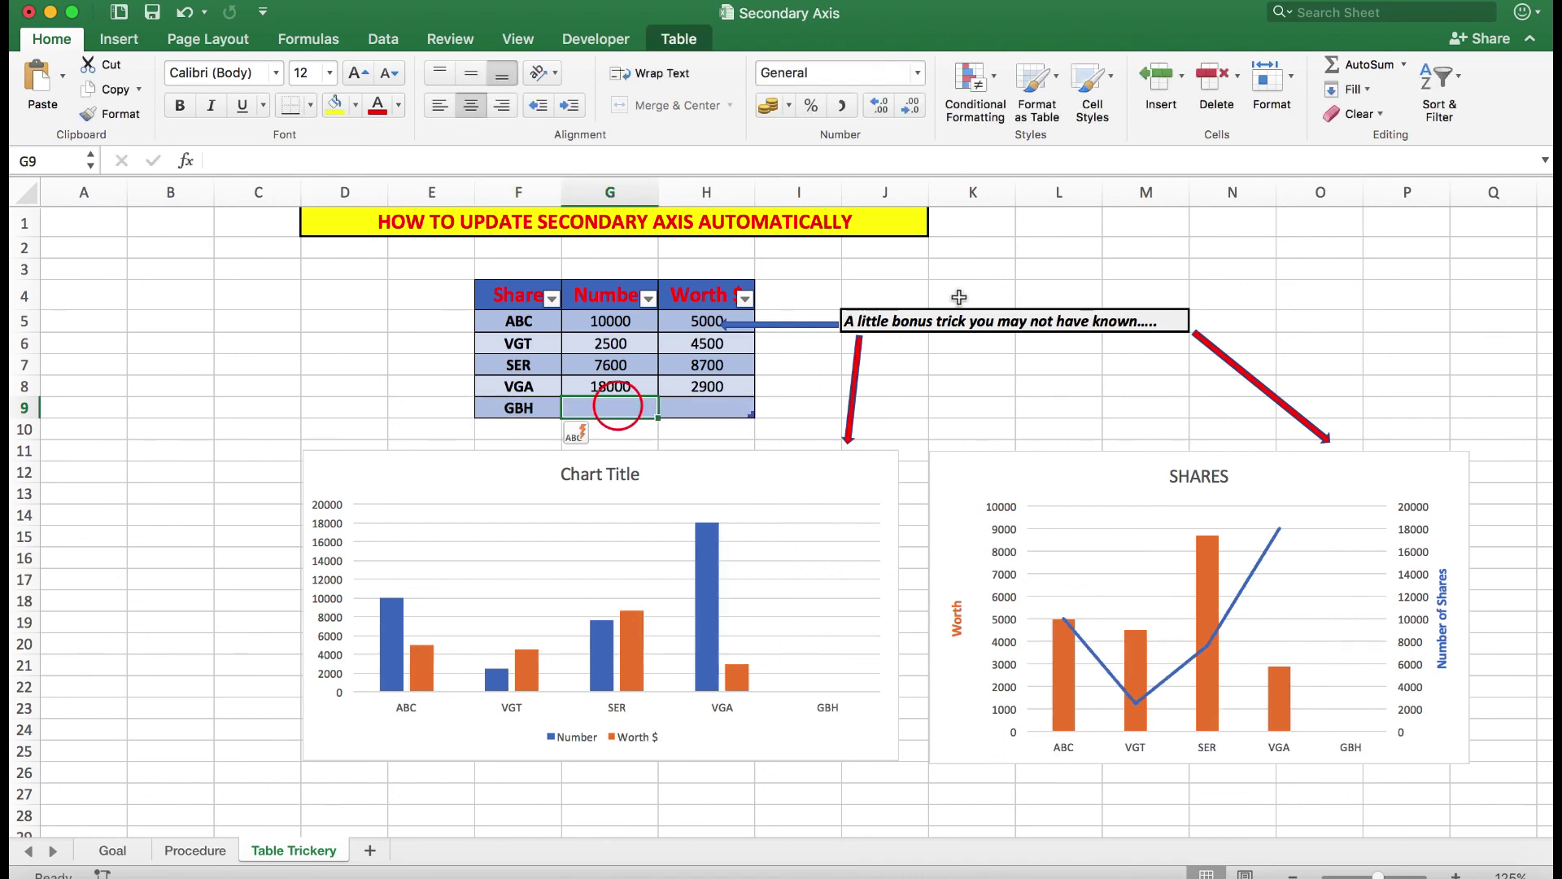
{"action": "type", "text": "20"}
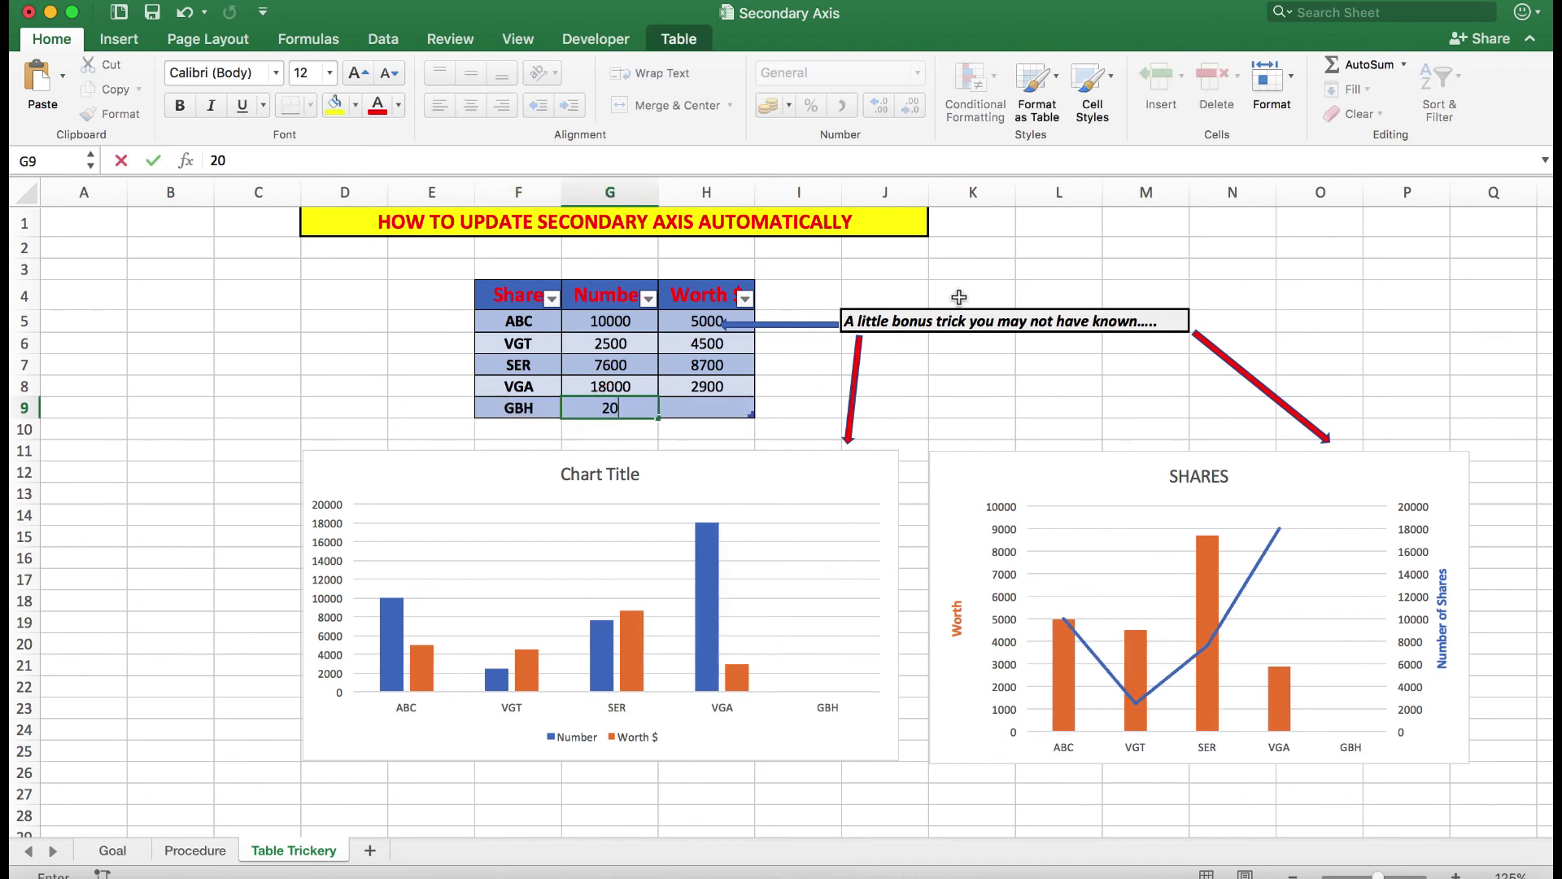
{"action": "type", "text": "000"}
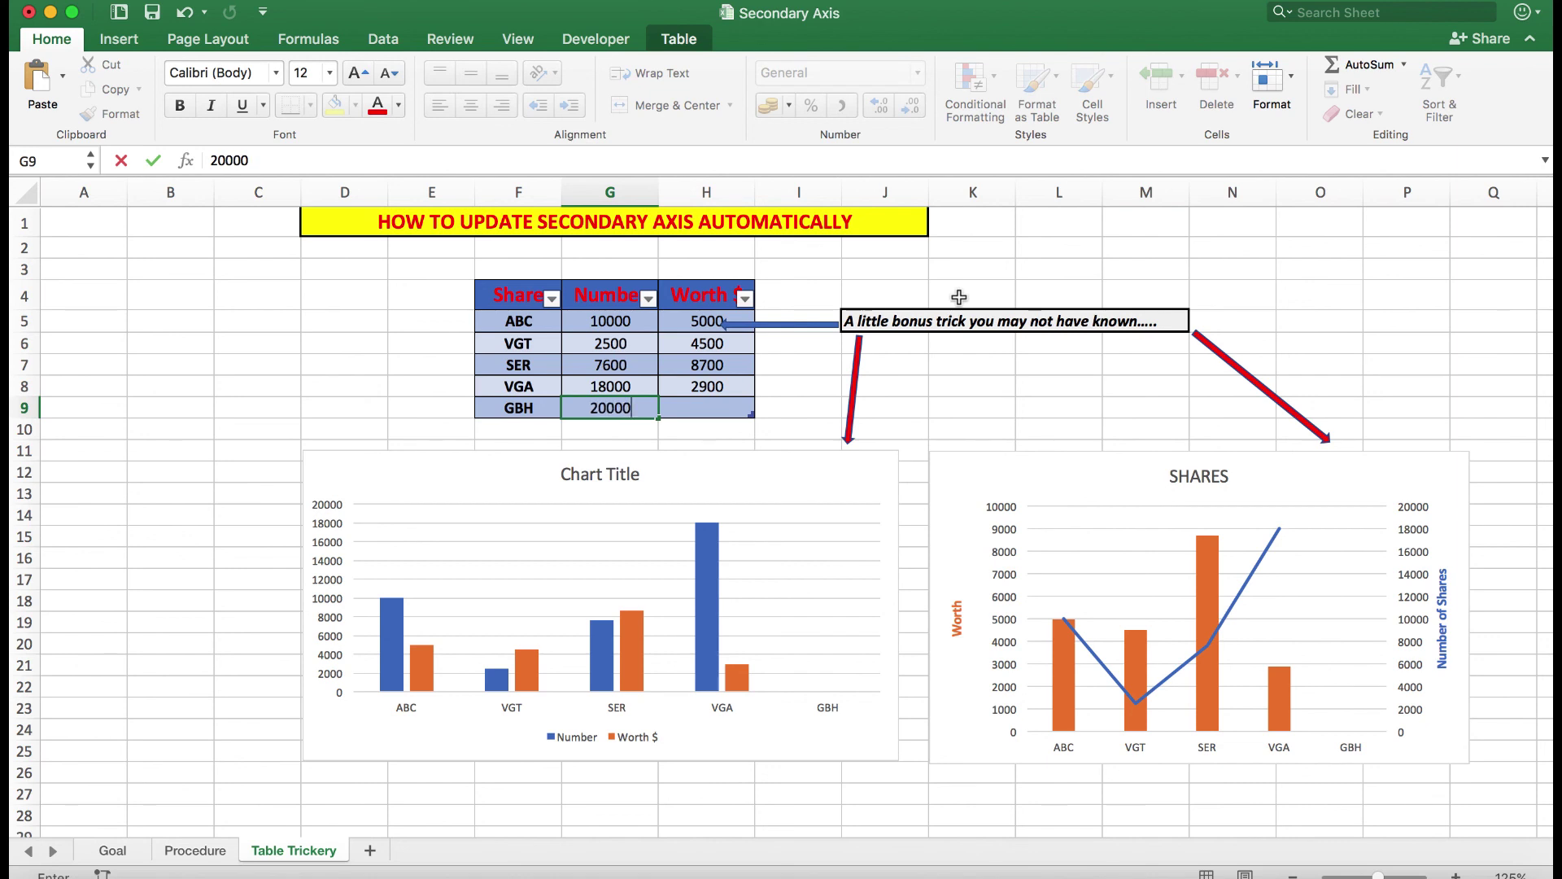
{"action": "left_click", "coordinate": [701, 407]}
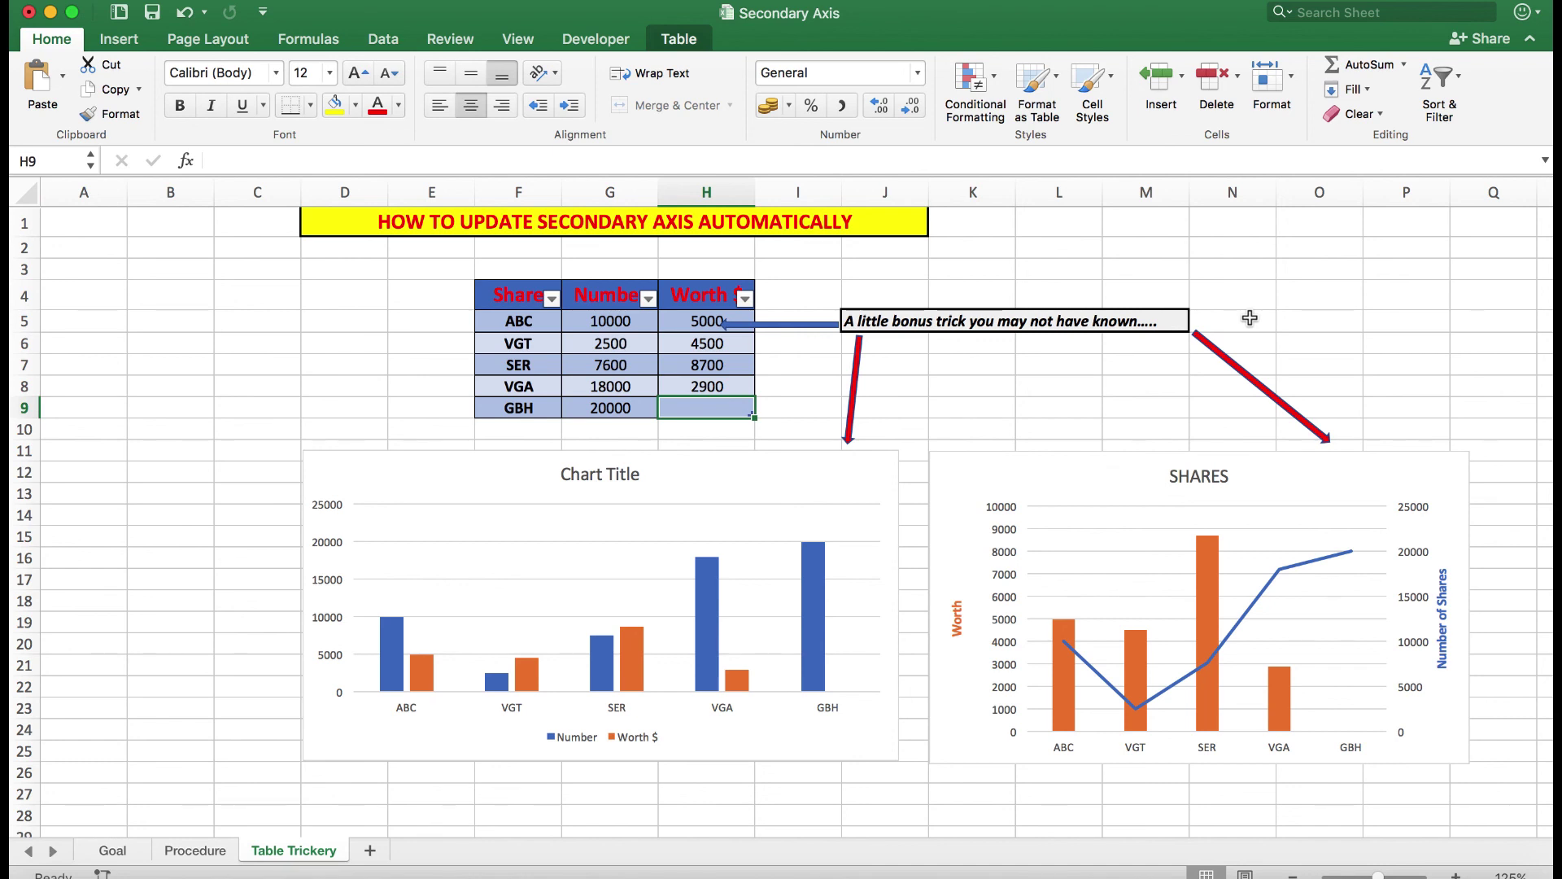
{"action": "type", "text": "25000"}
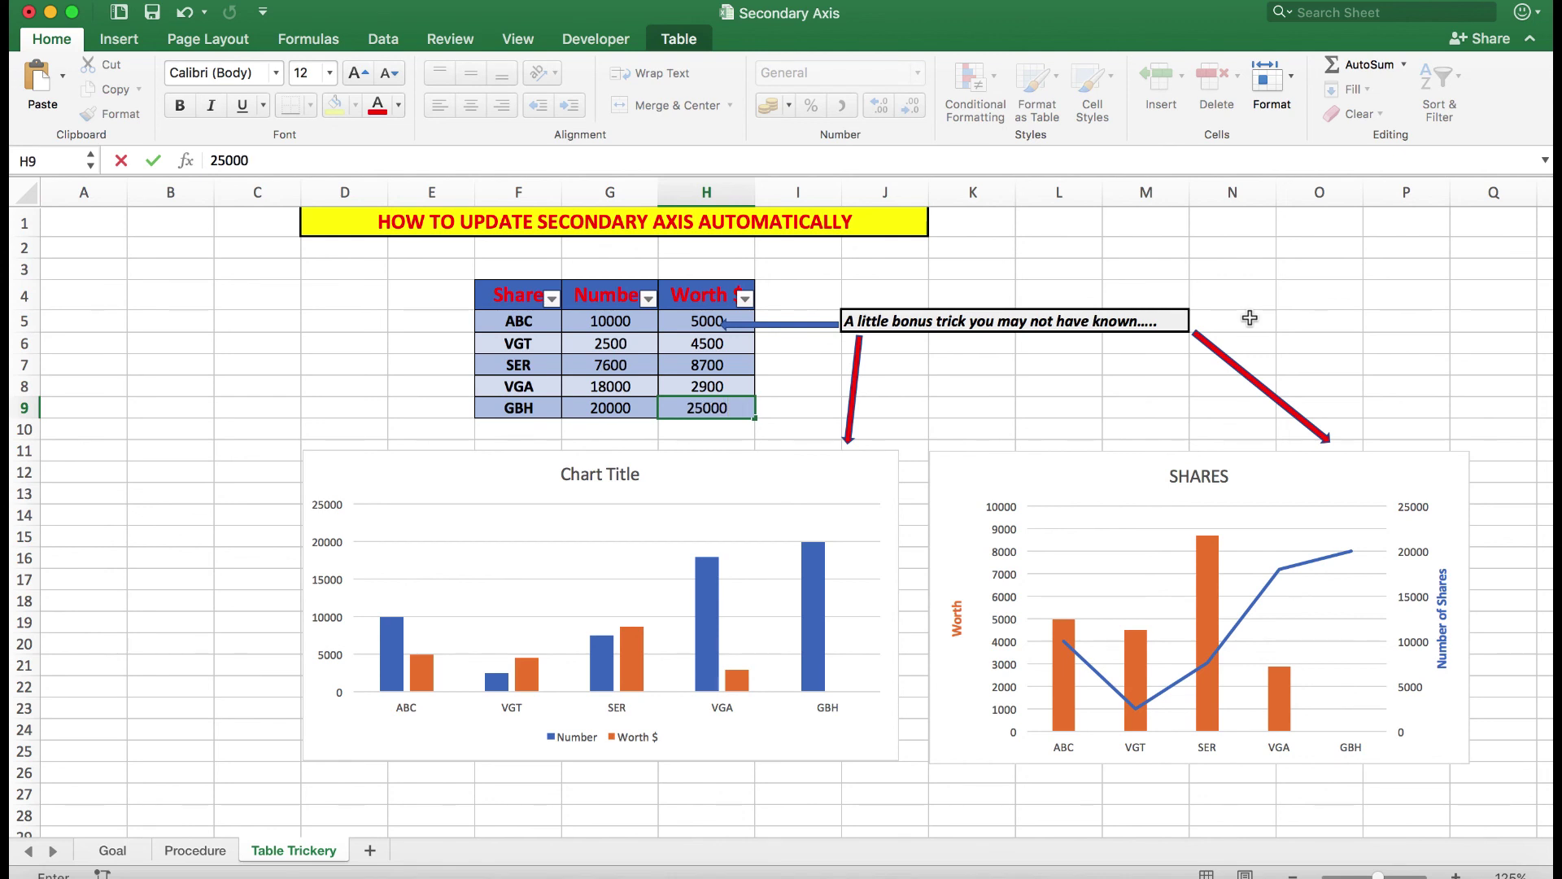
{"action": "key", "text": "Return"}
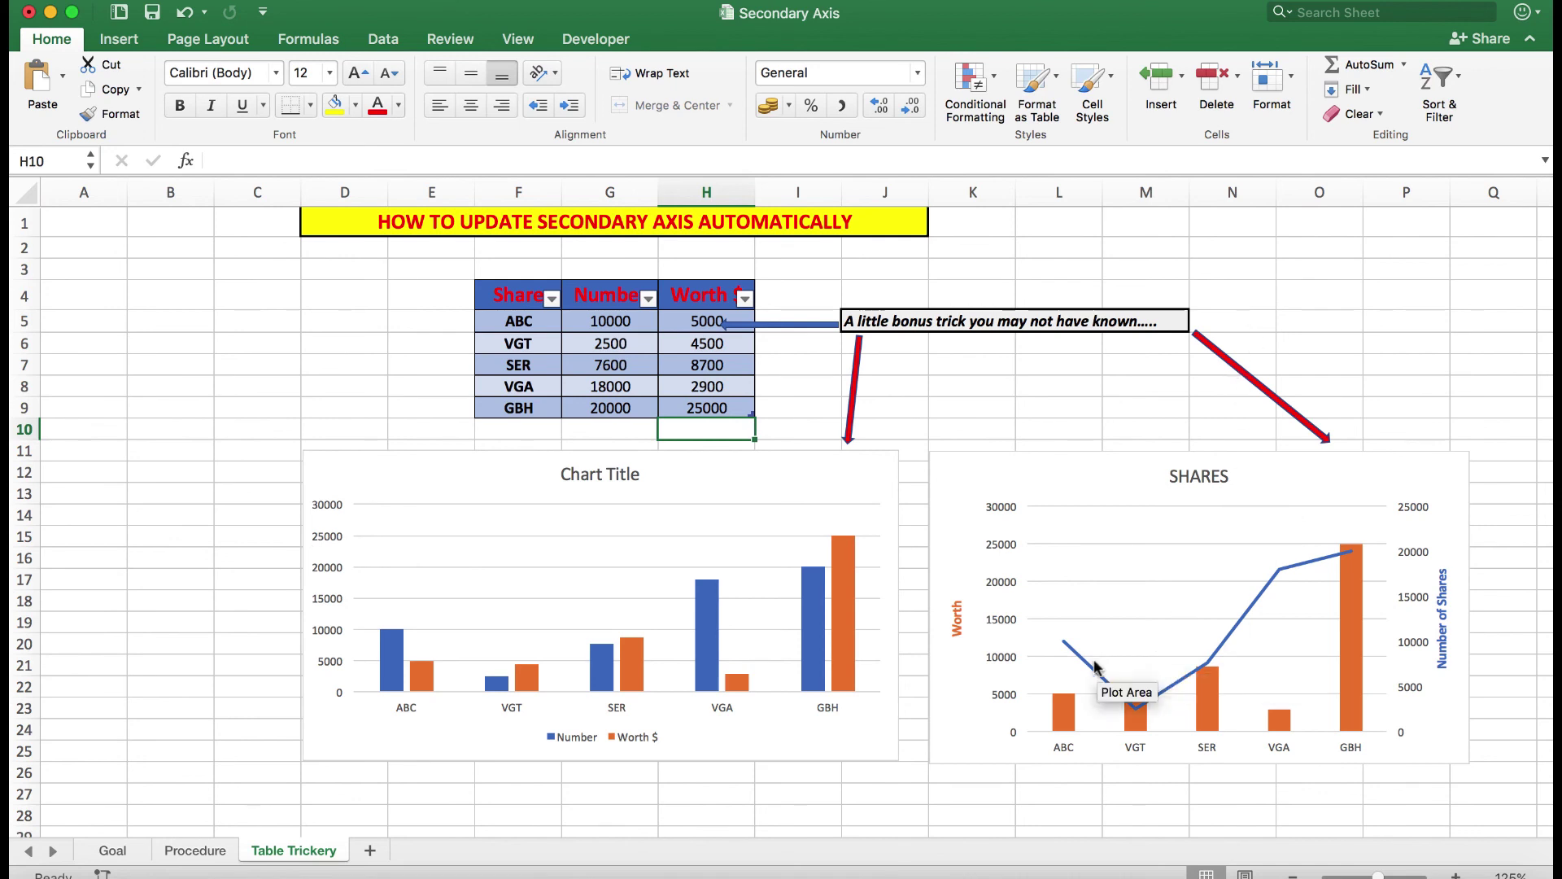